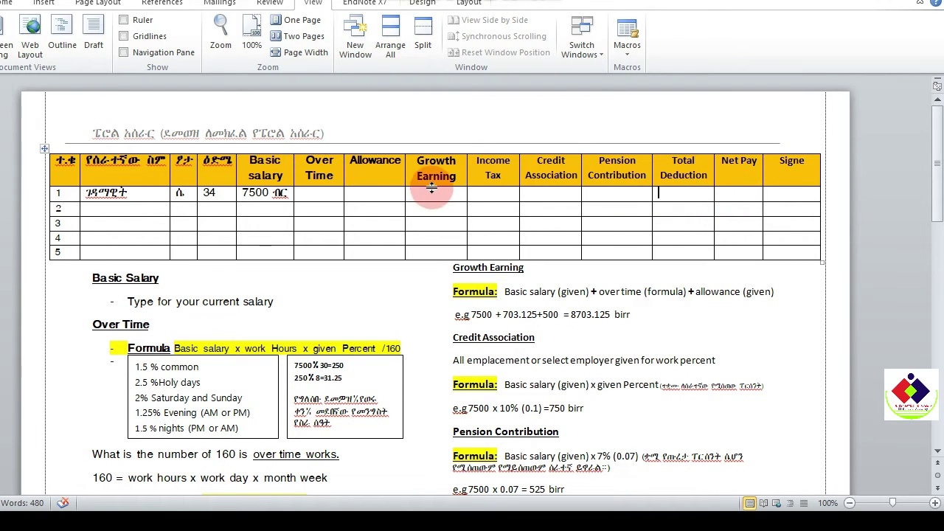
Step: Review the payroll table's Net Pay and Signe columns, and the Over Time formula with its rate list and 160-hour breakdown
left_click(721, 196)
left_click(794, 198)
left_click(741, 197)
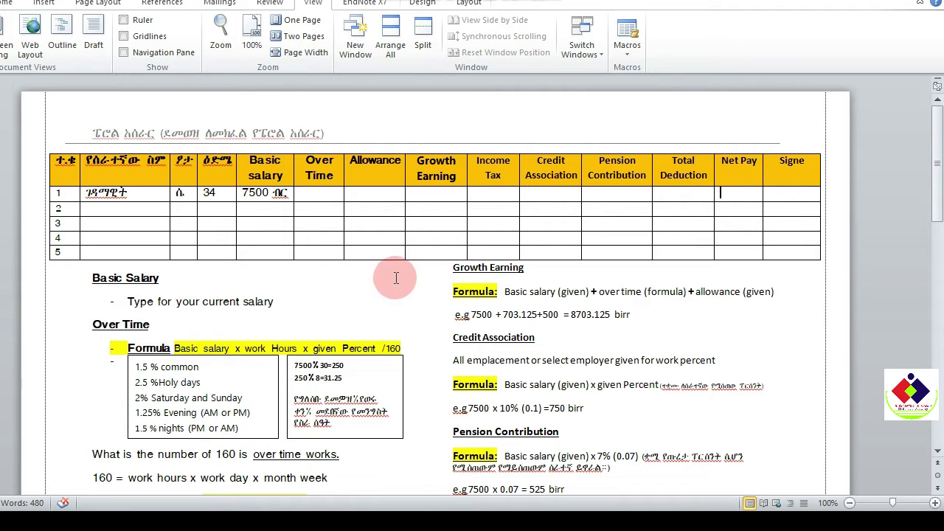
scroll(397, 277, "down", 2)
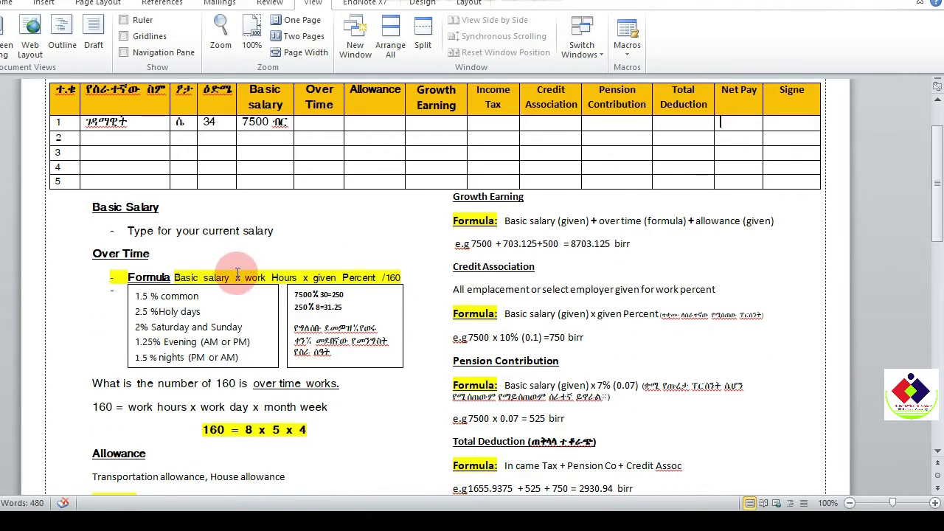
left_click(225, 255)
scroll(248, 277, "down", 1)
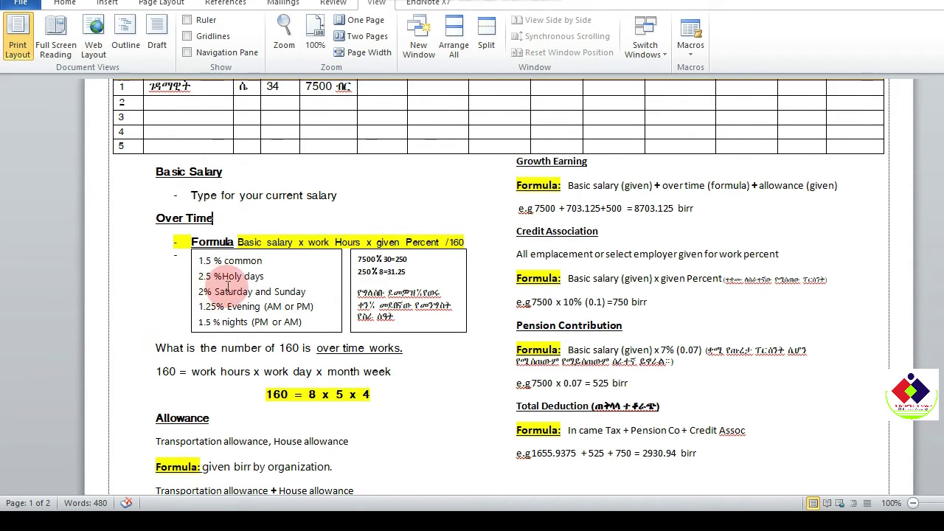
left_click(254, 292)
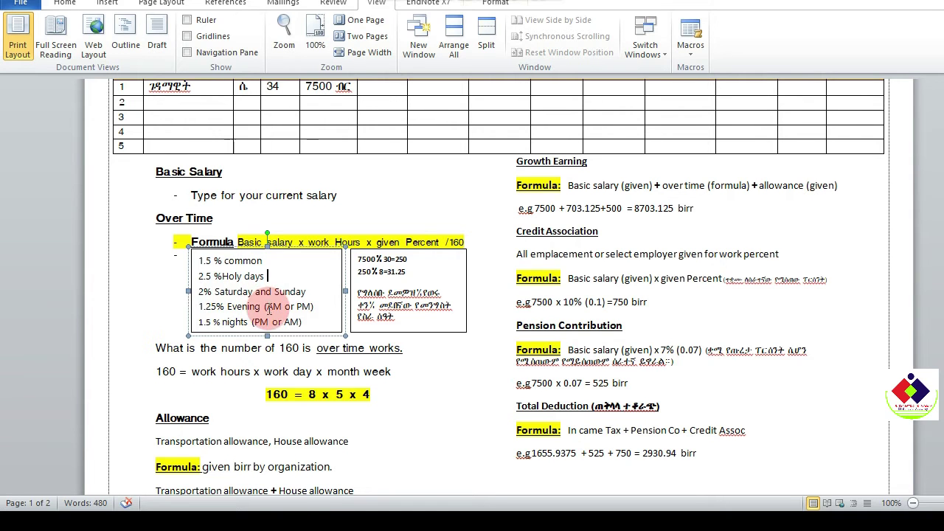
left_click(218, 348)
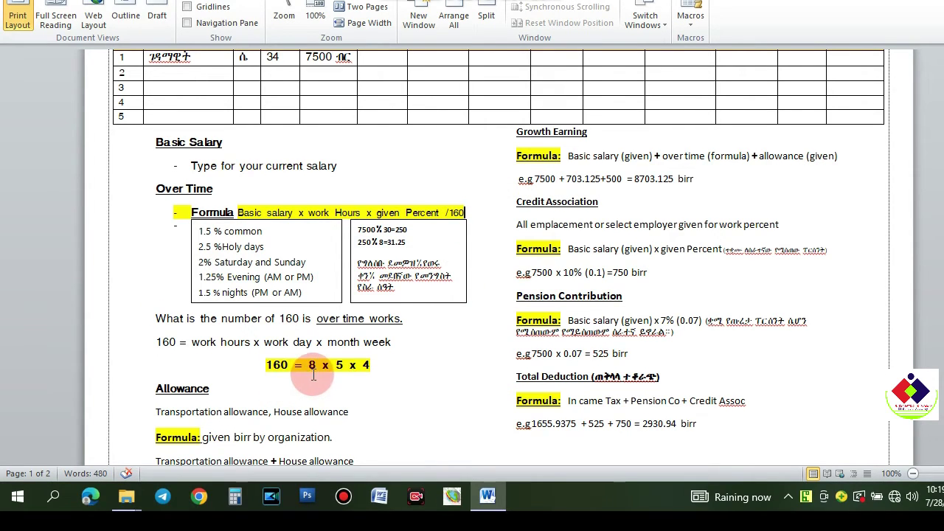
left_click(372, 369)
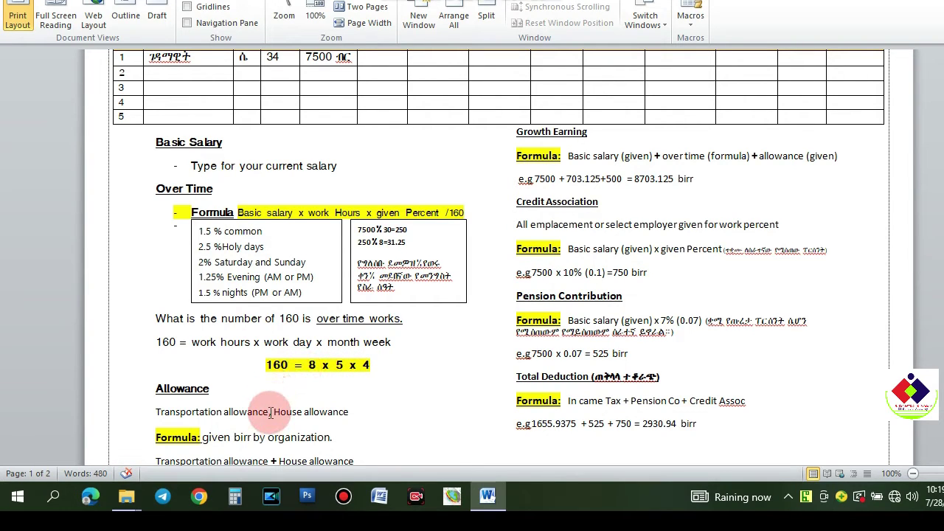
left_click(344, 366)
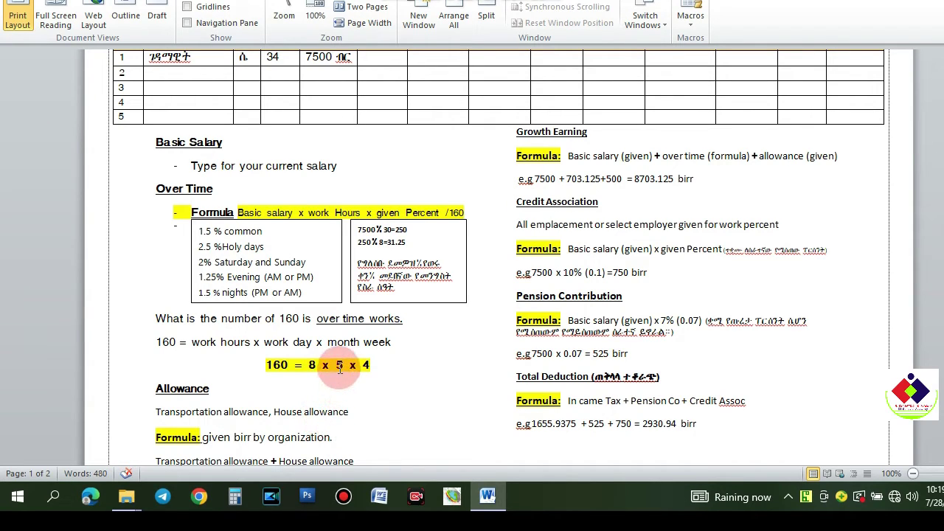
left_click(368, 365)
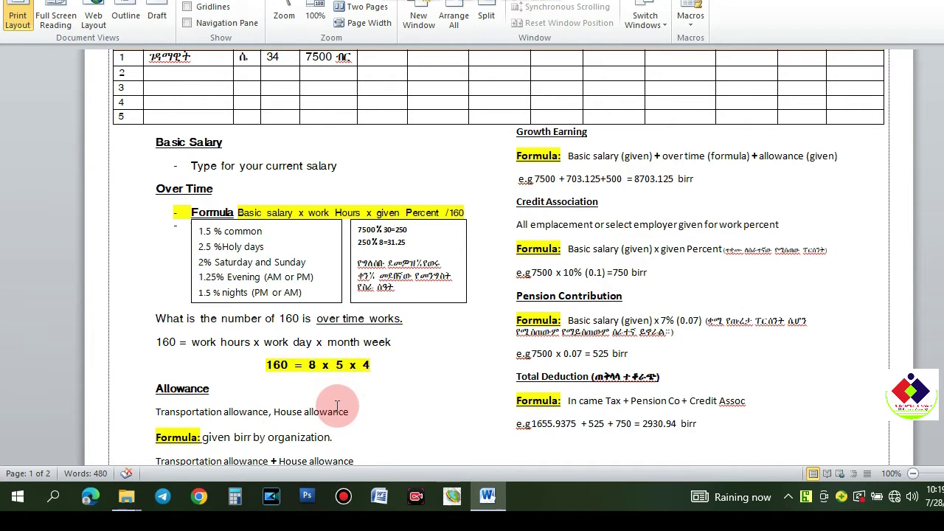
left_click(287, 365)
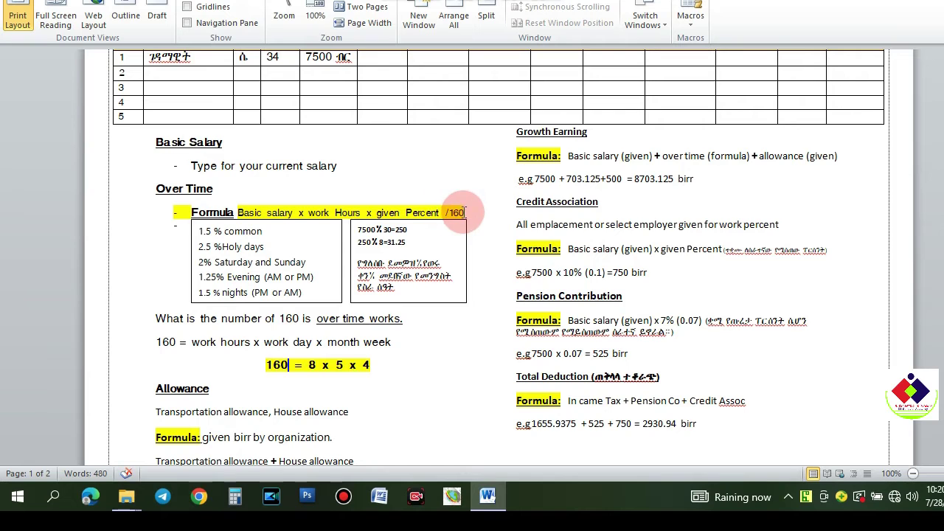
Step: Read the Allowance, Growth Earning, Credit Association and Pension Contribution formulas with their worked examples on page 1
scroll(325, 376, "down", 4)
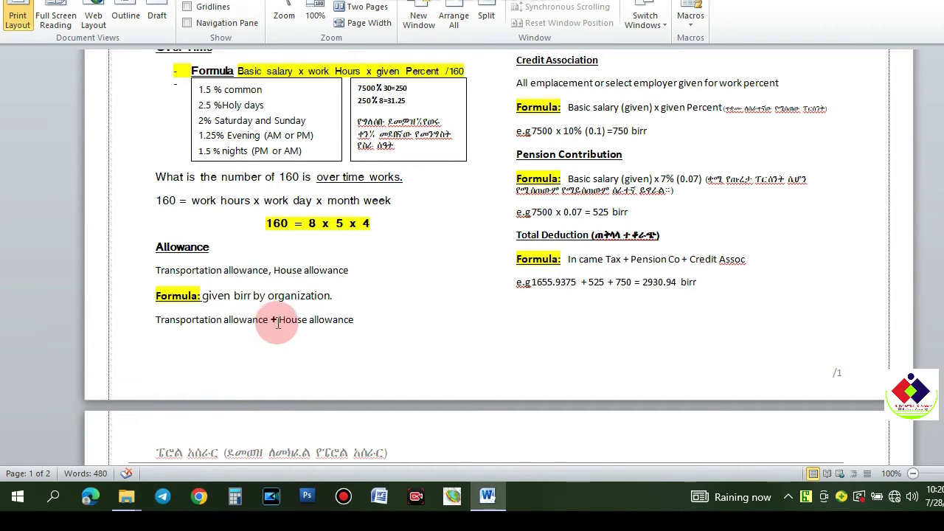
left_click_drag(367, 319, 162, 337)
left_click(243, 320)
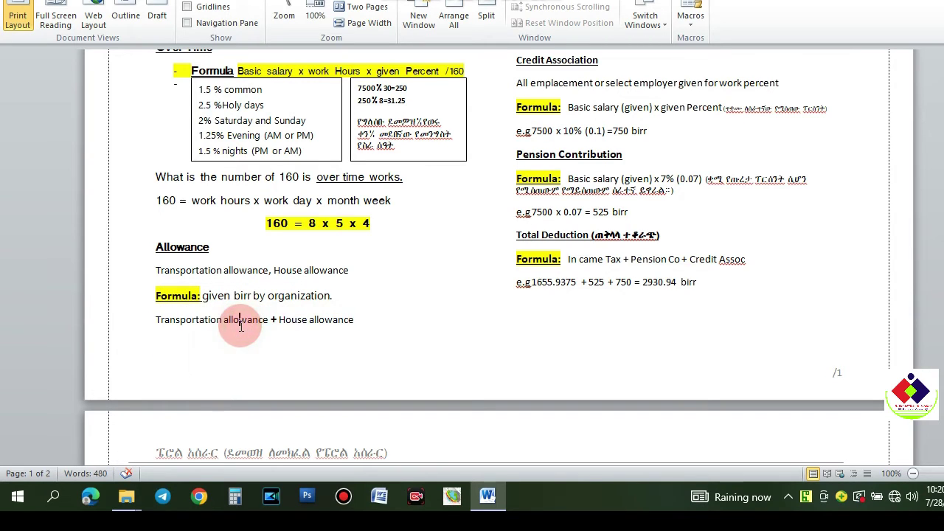
left_click(354, 320)
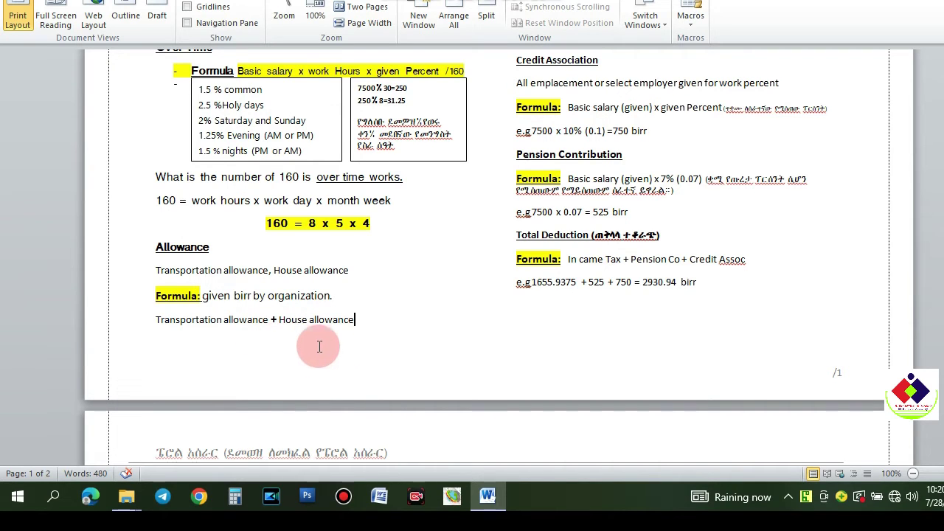
scroll(560, 299, "up", 3)
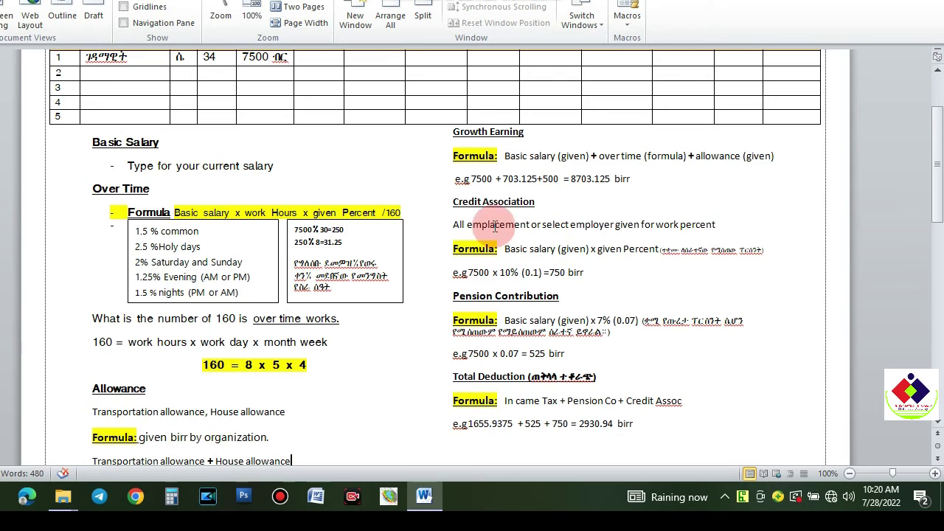
scroll(544, 203, "down", 1)
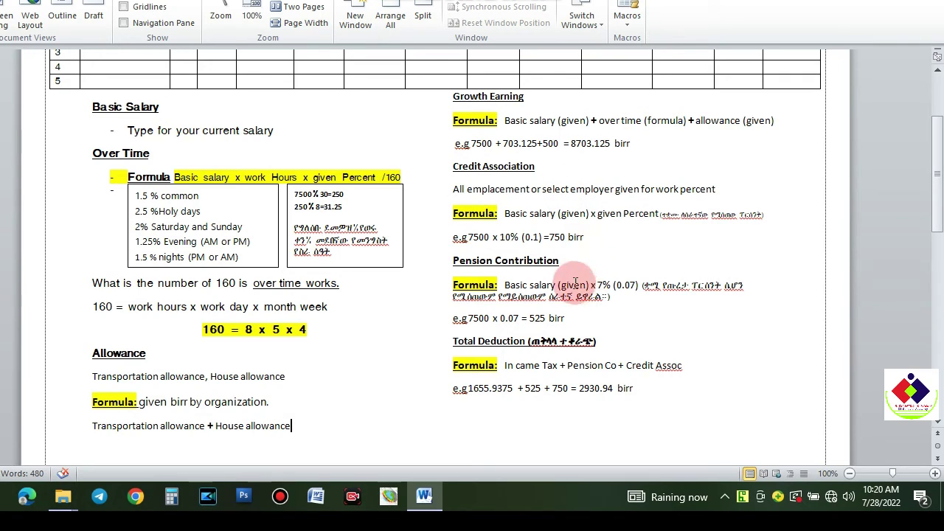
left_click(605, 239)
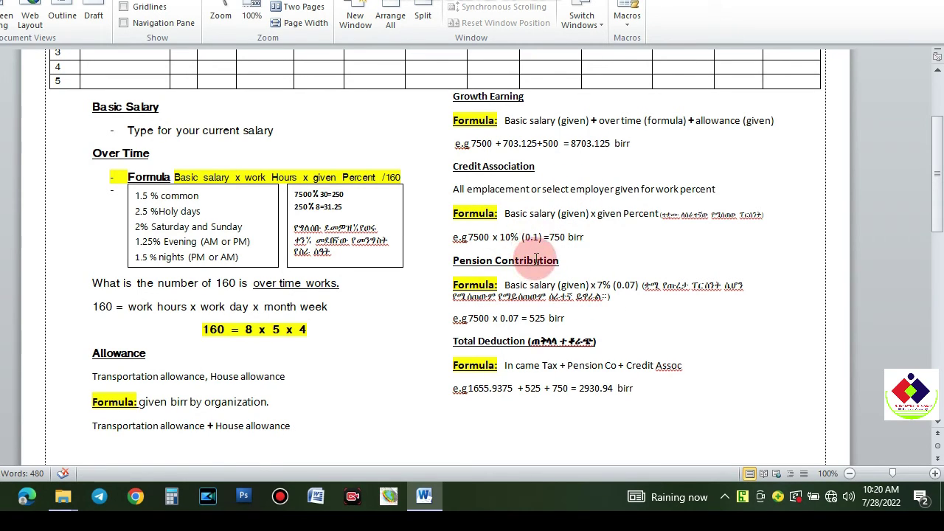
scroll(583, 257, "down", 1)
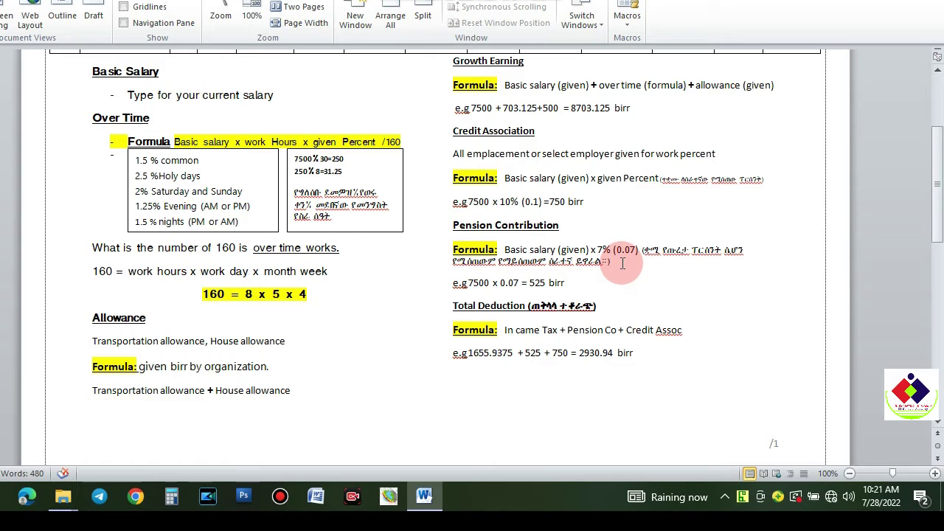
type(")")
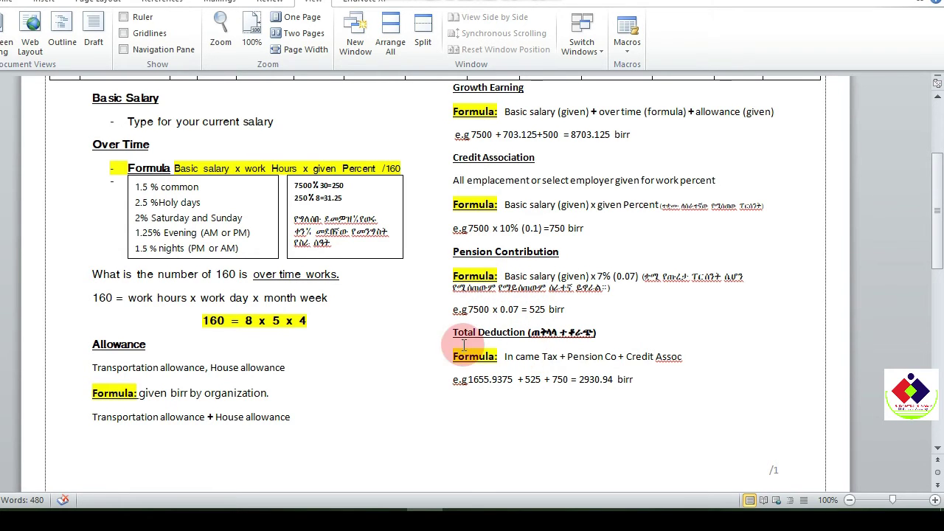
Step: Examine the Net Pay and Income Tax notes on page 2, including the tax bracket table, its formula and the If conditions
scroll(464, 346, "down", 2)
scroll(410, 347, "down", 5)
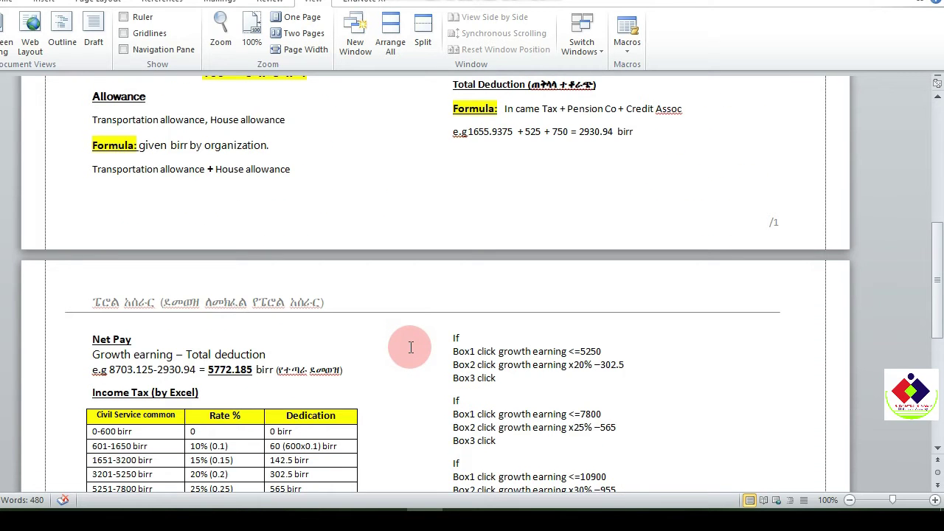
scroll(411, 347, "down", 2)
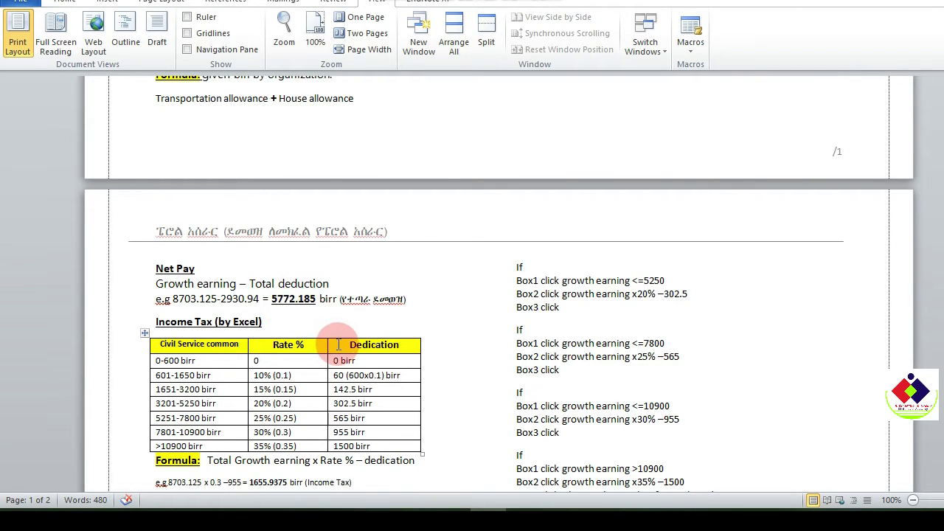
scroll(338, 344, "down", 3)
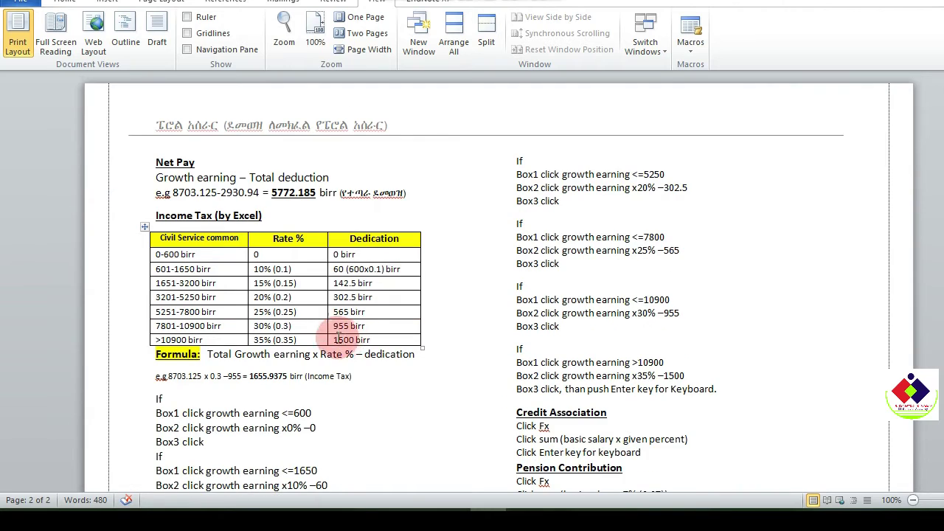
scroll(312, 255, "down", 1)
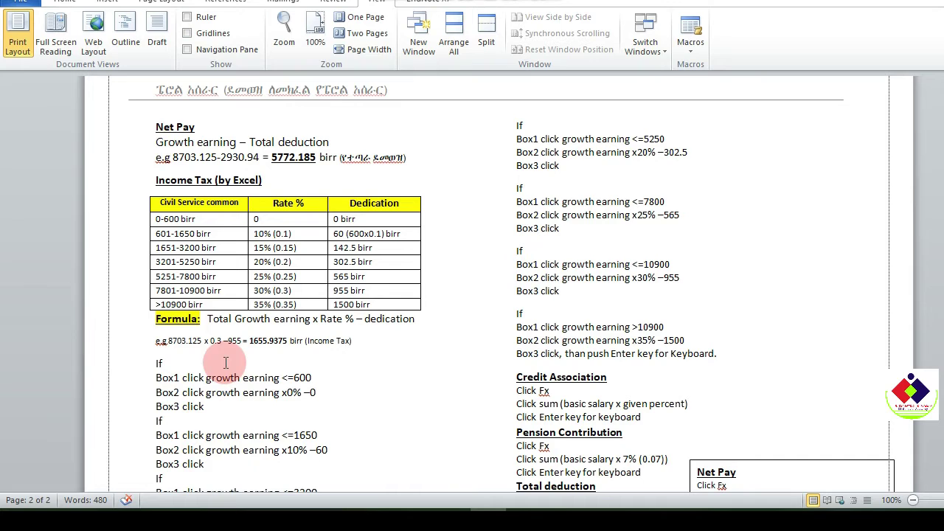
left_click(228, 262)
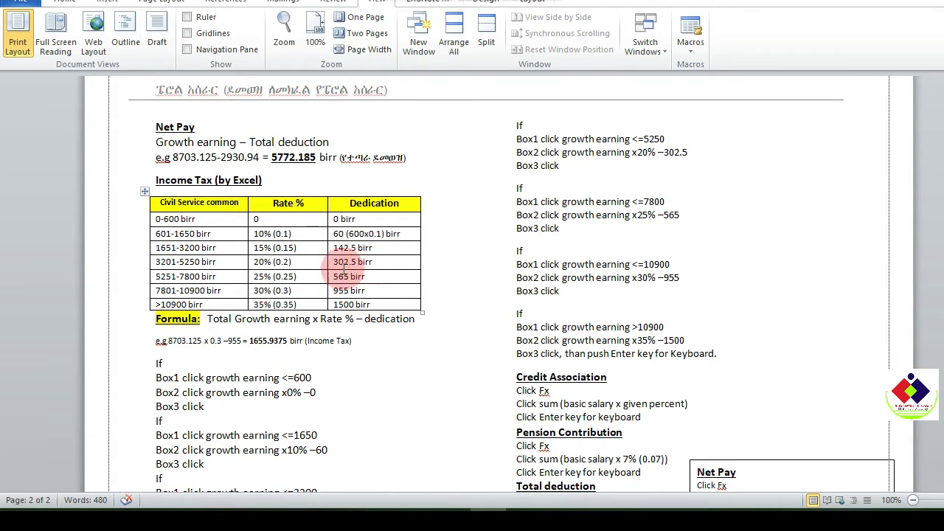
left_click(237, 276)
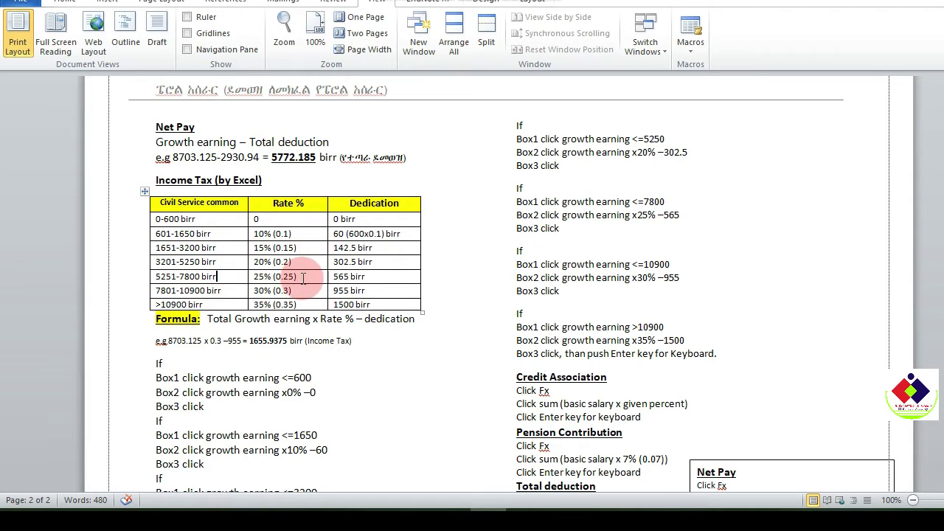
left_click(369, 277)
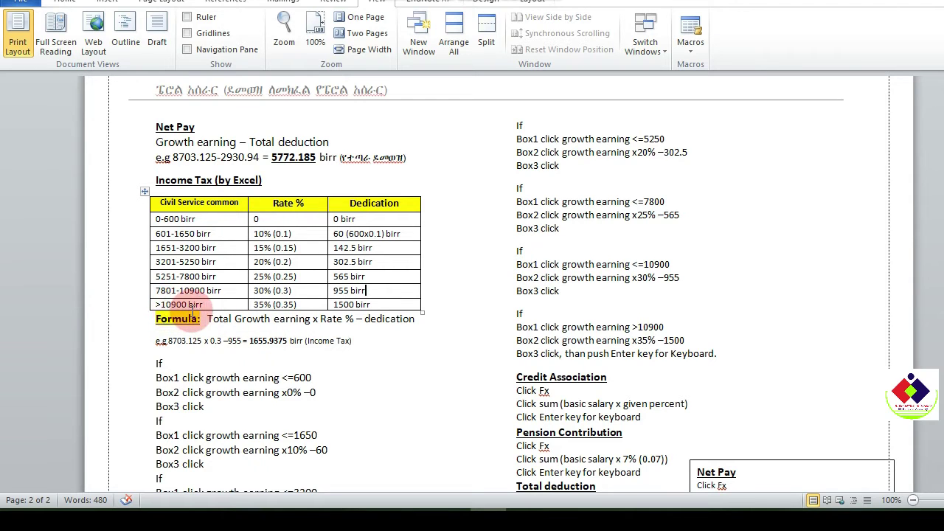
left_click(222, 309)
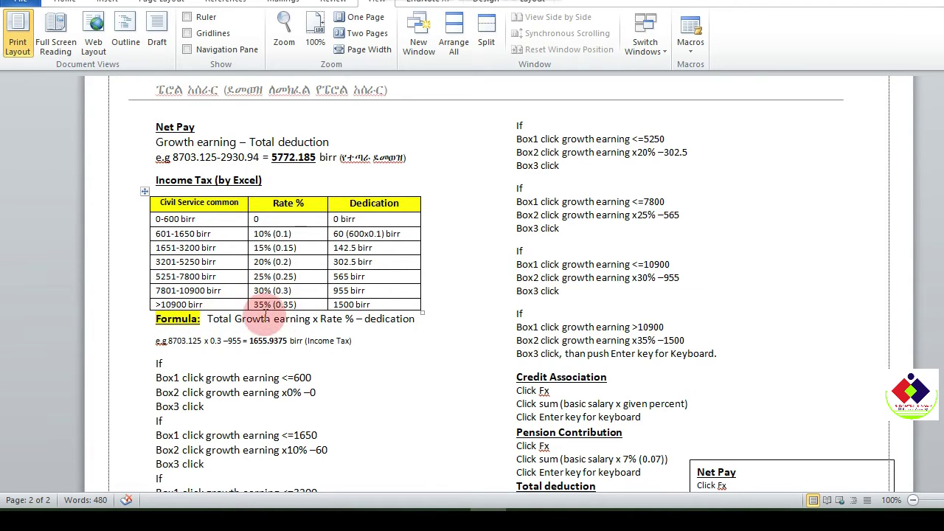
left_click(374, 304)
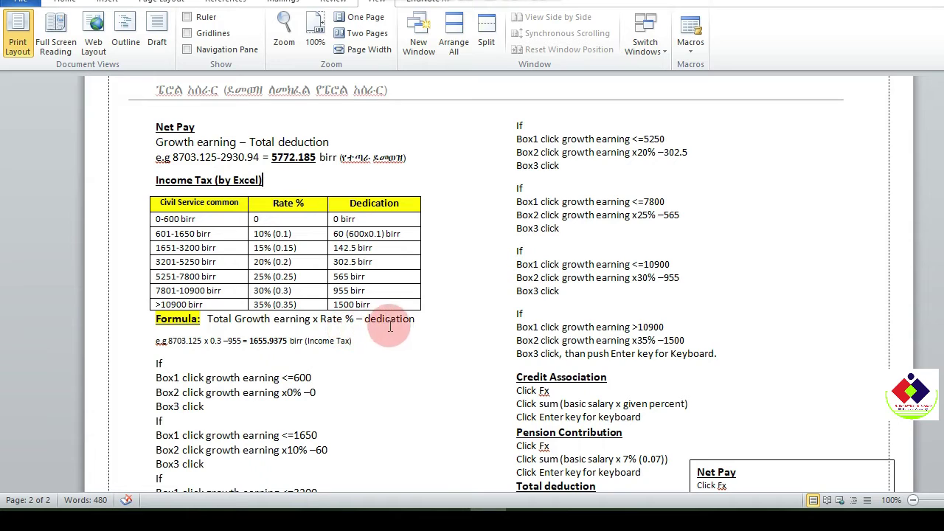
left_click_drag(424, 320, 155, 321)
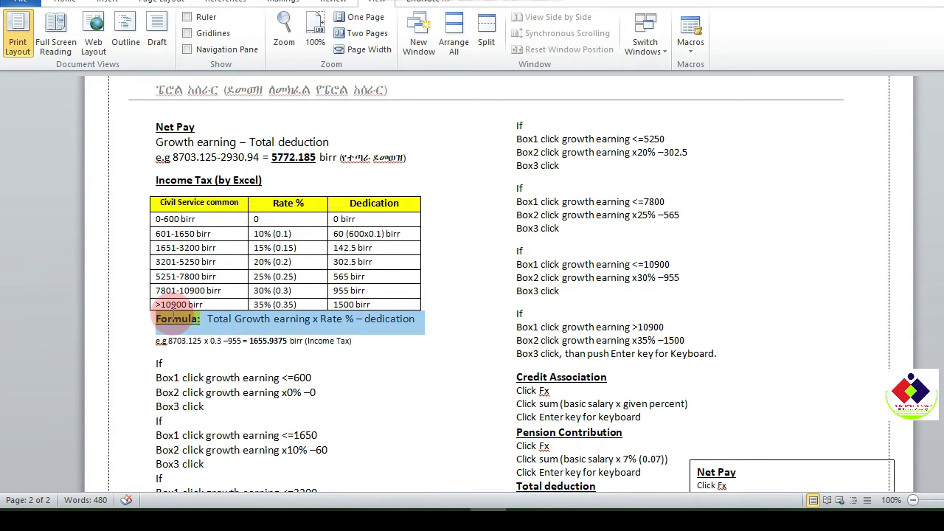
left_click(412, 324)
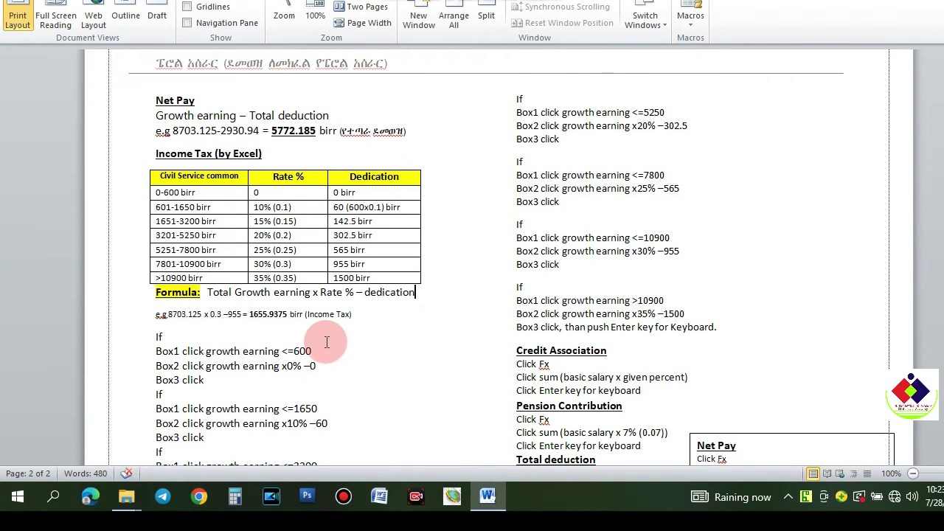
scroll(325, 339, "down", 2)
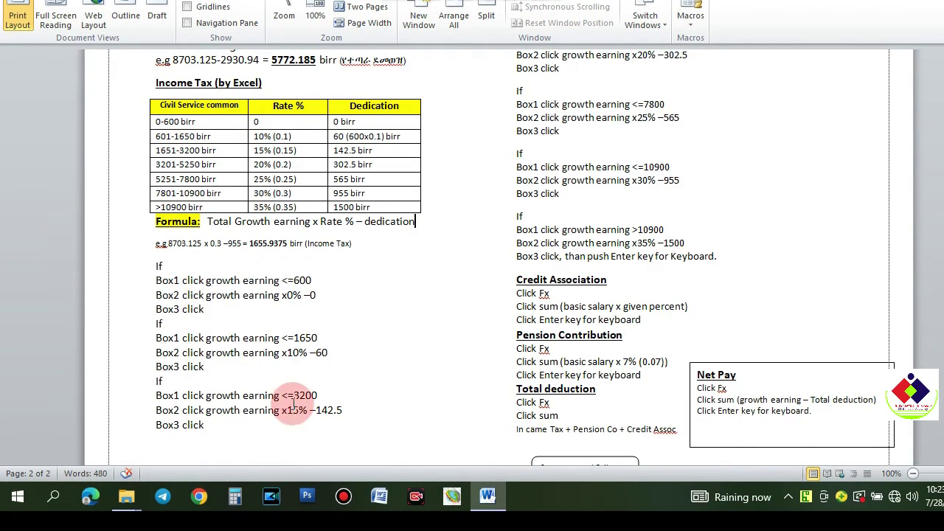
scroll(294, 404, "up", 1)
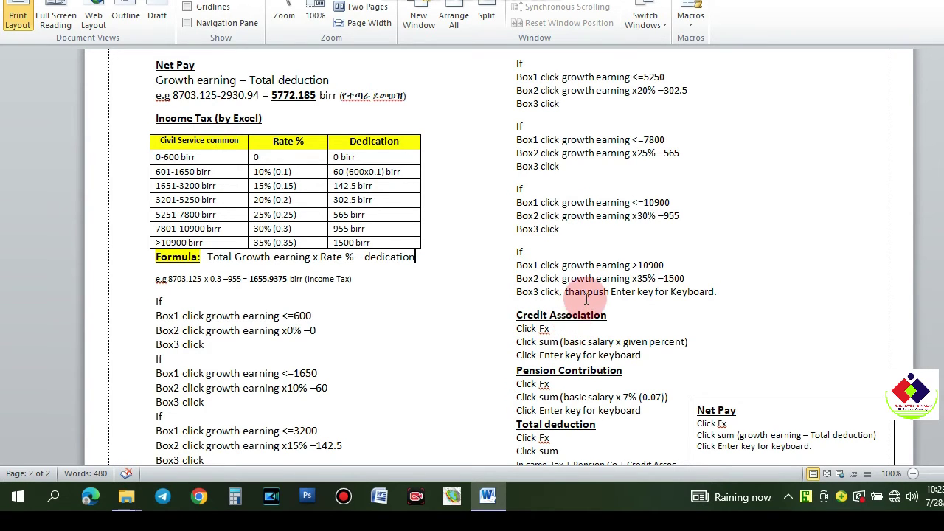
Step: Review the first employee's row in the page 1 payroll table, from the row number across to Total Deduction
scroll(660, 302, "up", 15)
left_click(212, 164)
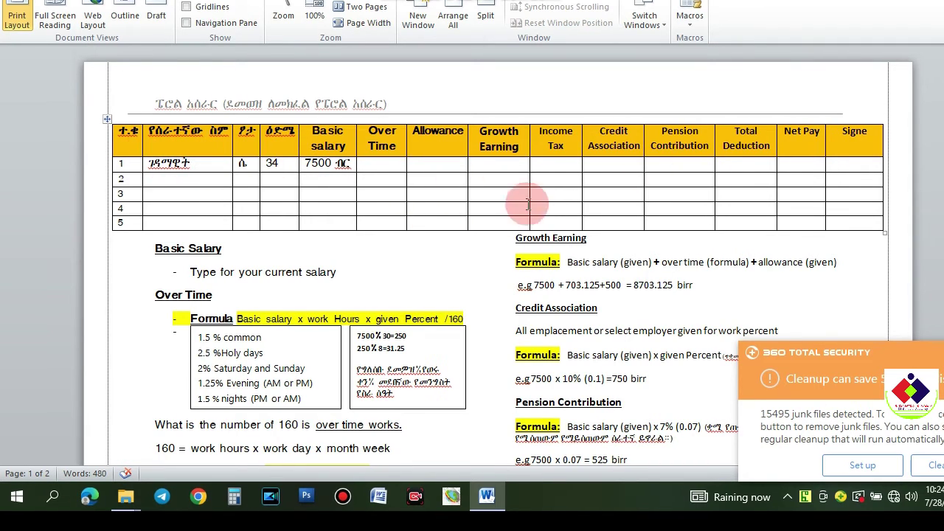
left_click_drag(120, 167, 779, 170)
left_click(716, 170)
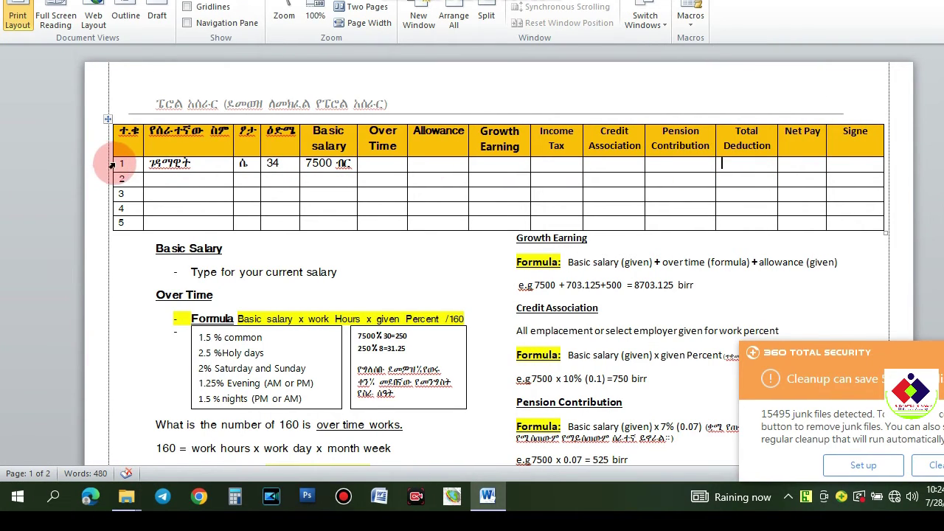
double_click(118, 164)
left_click_drag(127, 162, 740, 163)
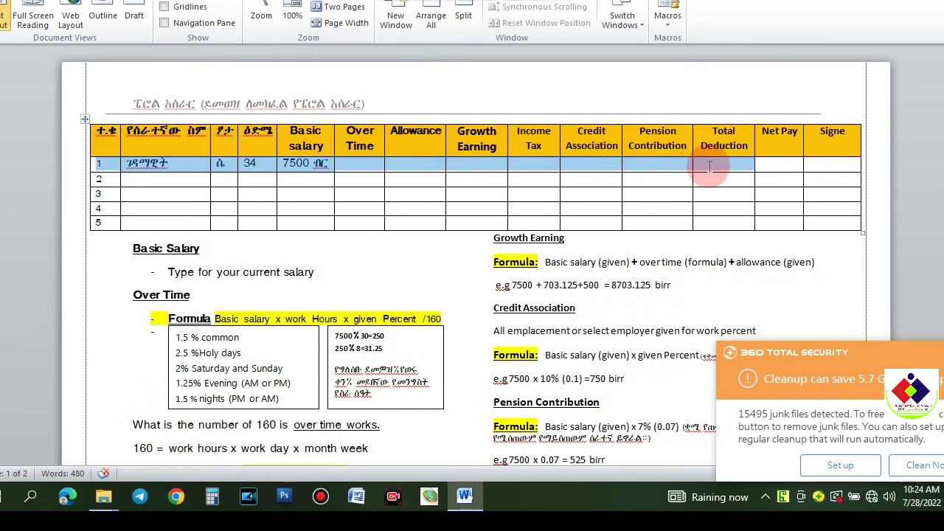
left_click(675, 173)
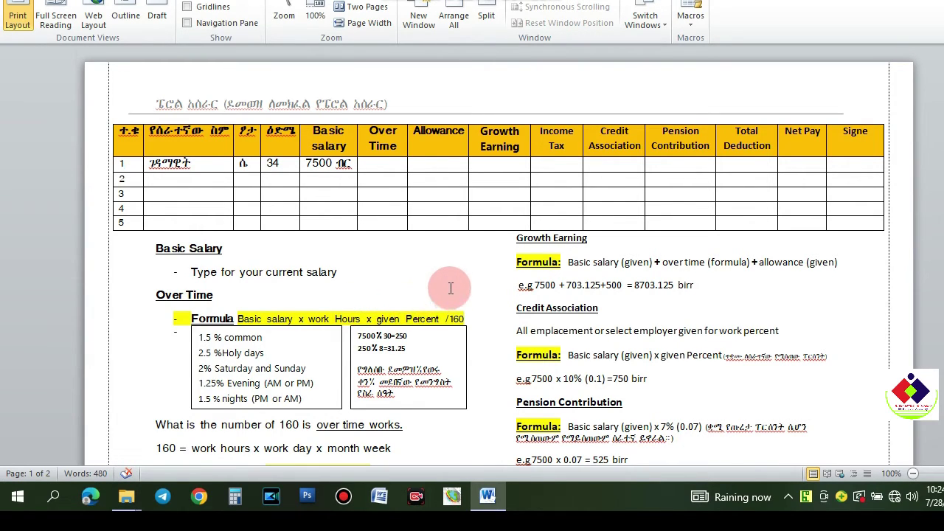
scroll(451, 288, "down", 1)
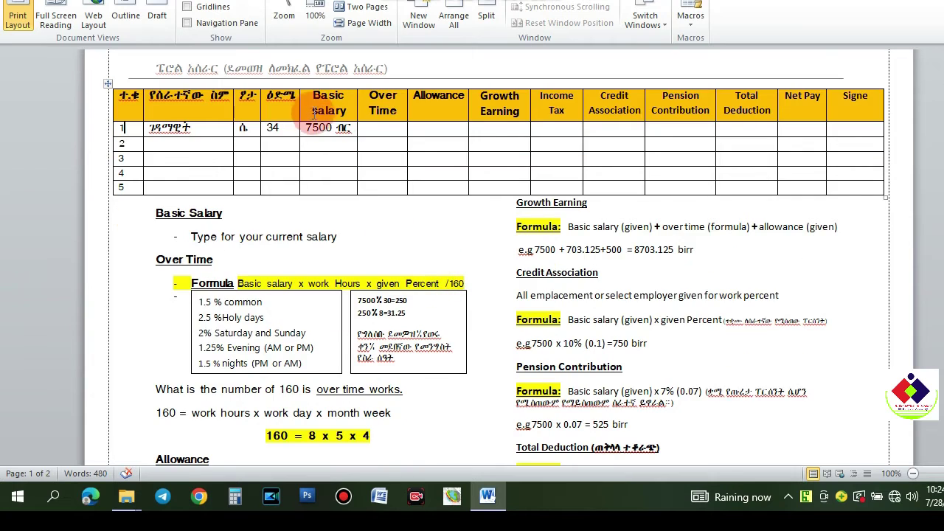
Step: Examine the empty Over Time column in the payroll table, from the first employee's row down to row 5
scroll(343, 149, "up", 1)
left_click_drag(371, 132, 394, 232)
left_click(383, 167)
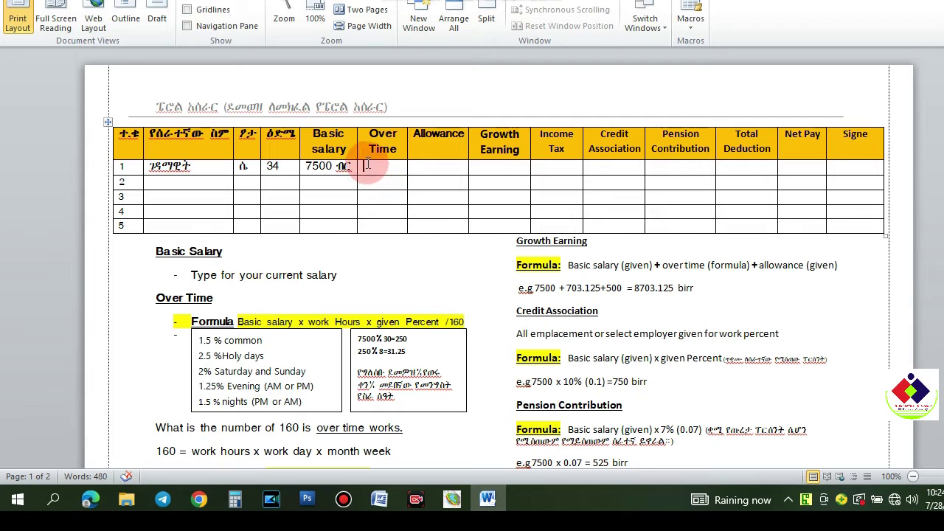
left_click_drag(366, 166, 385, 227)
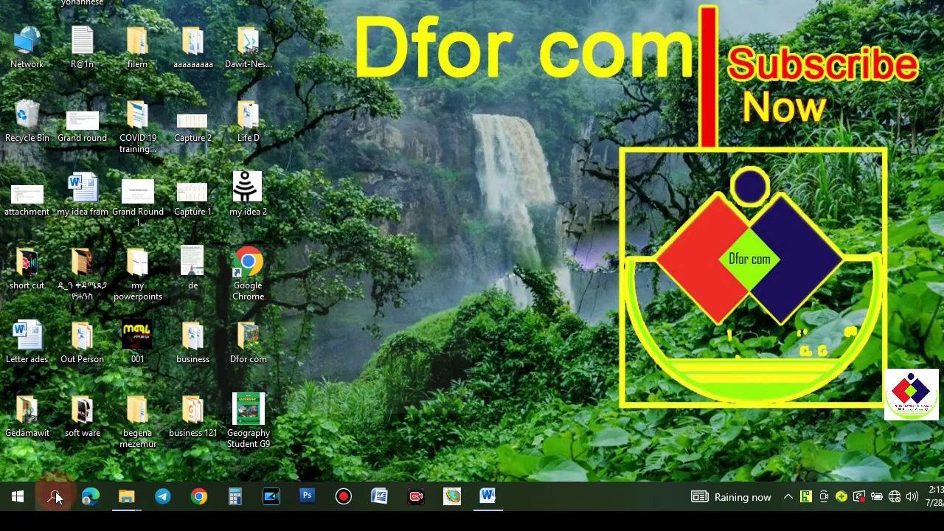
Step: Search Windows for "exc" and launch Microsoft Office Excel 2007
left_click(54, 496)
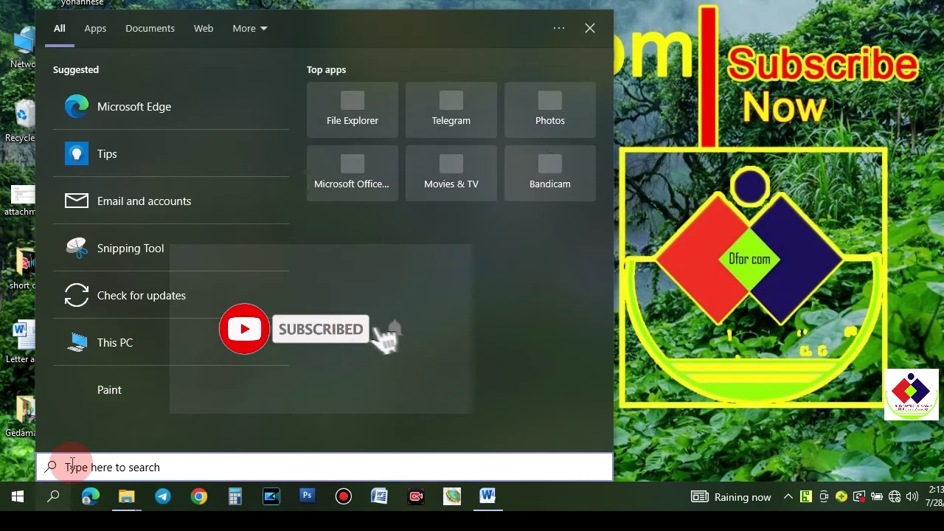
type("xc")
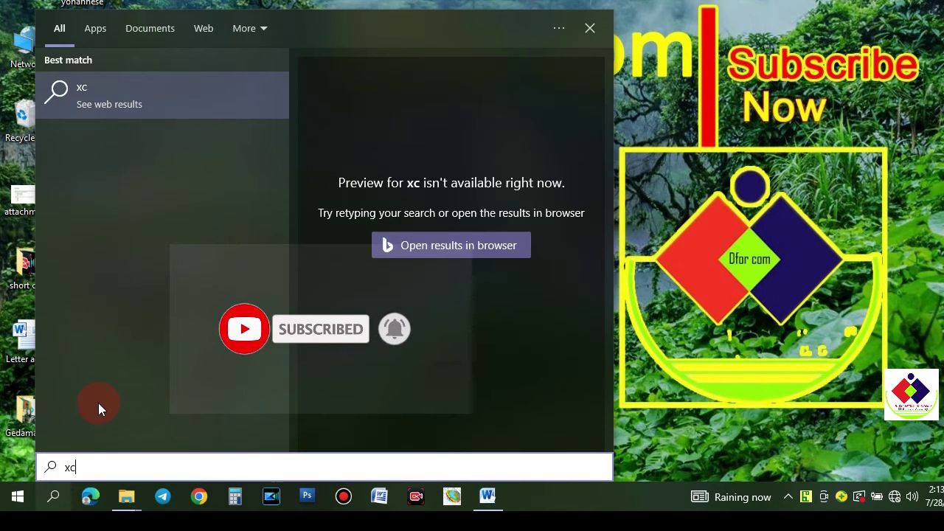
key("BackSpace")
key("BackSpace")
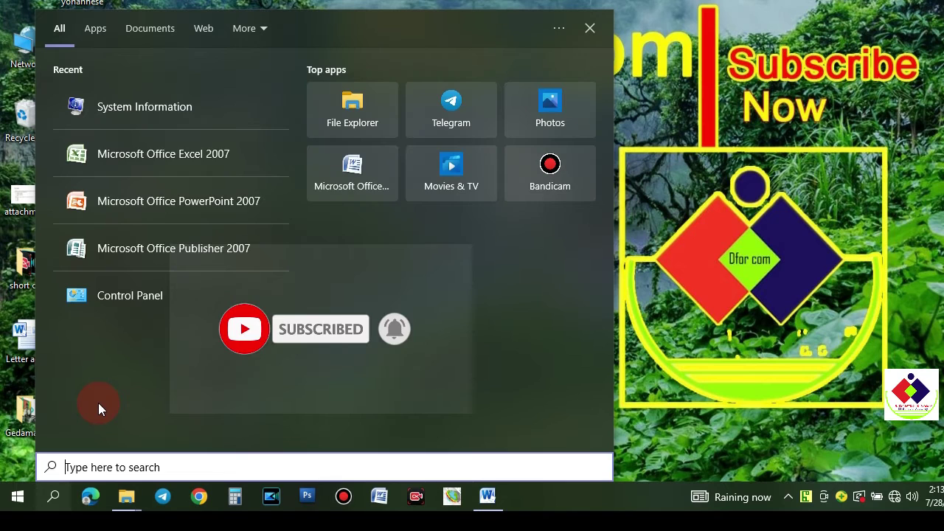
type("exc")
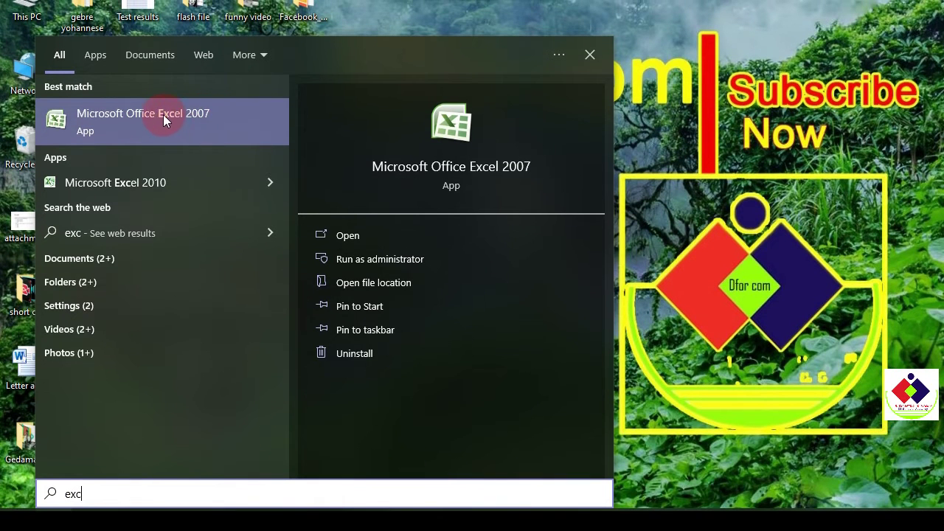
left_click(163, 114)
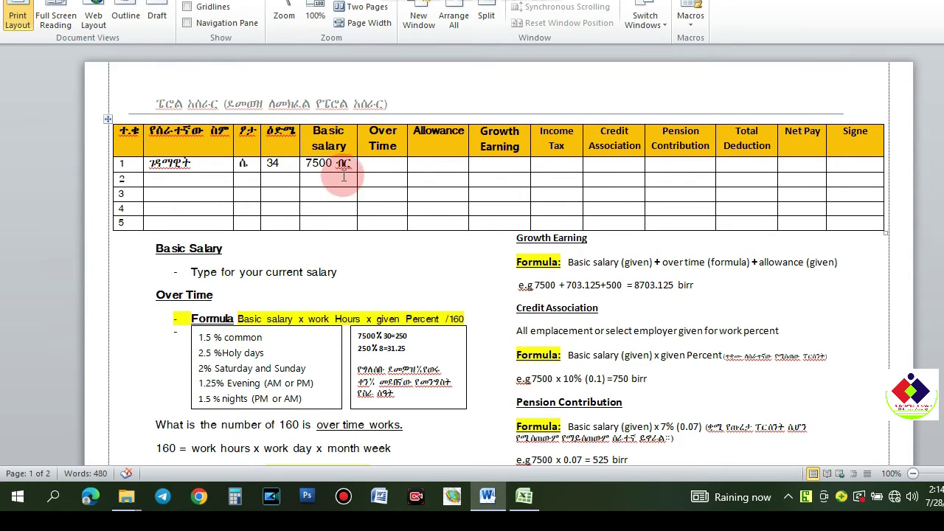
Step: Review the payroll table's column headings in the Word notes, from Over Time to Signe, alongside the blank Excel sheet
left_click(393, 133)
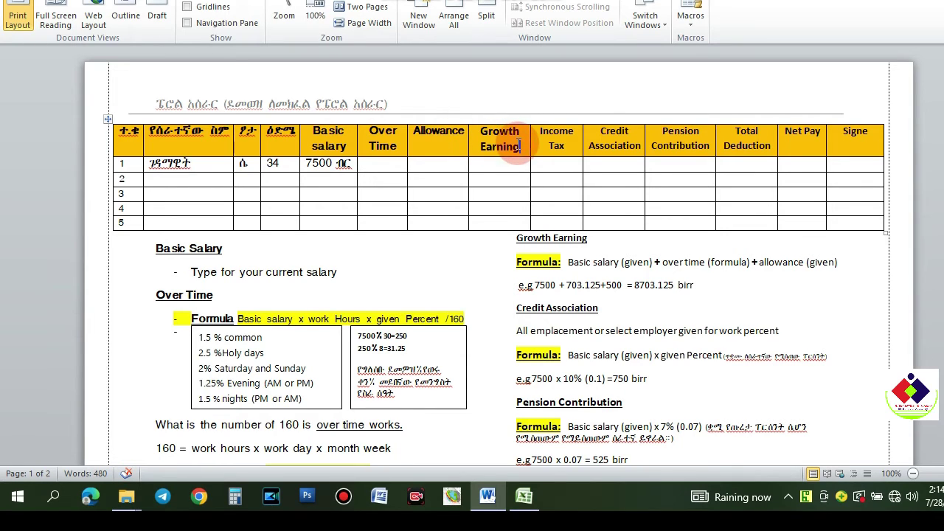
left_click(632, 145)
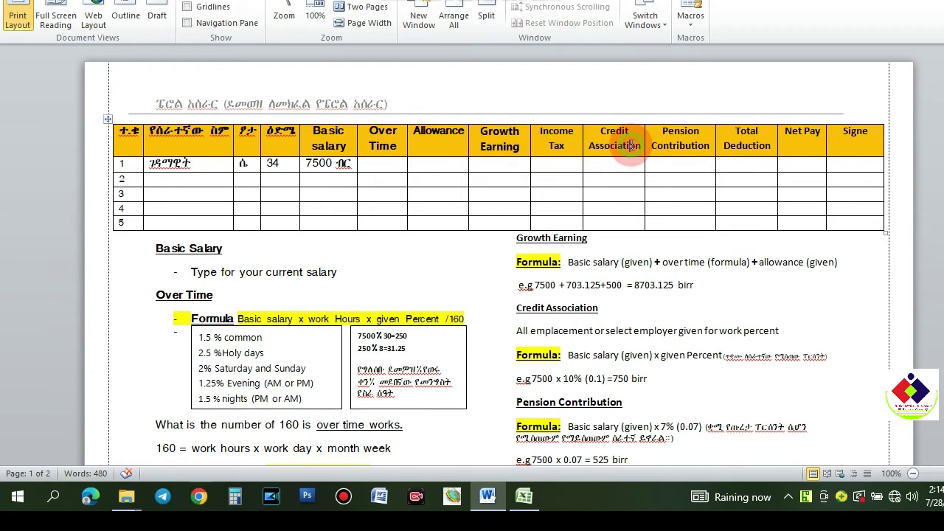
left_click(716, 146)
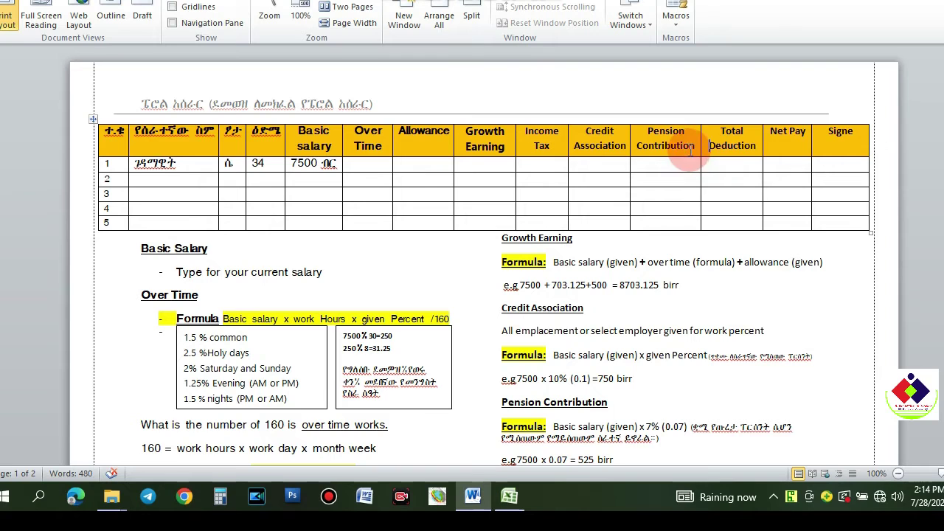
left_click(851, 146)
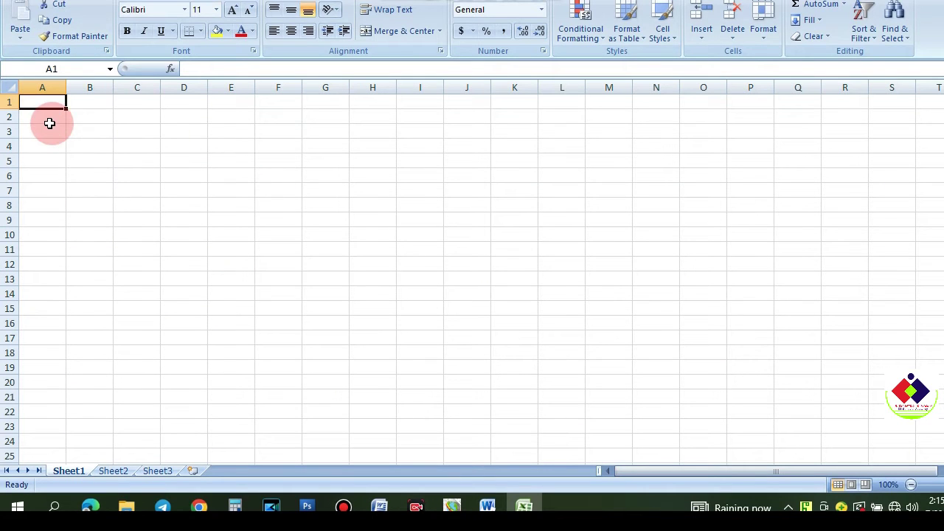
left_click(49, 121)
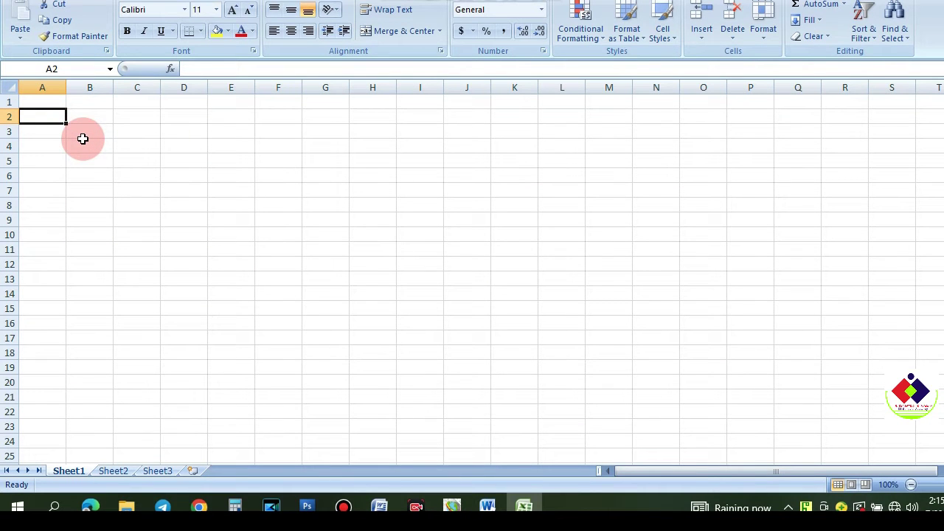
left_click(485, 496)
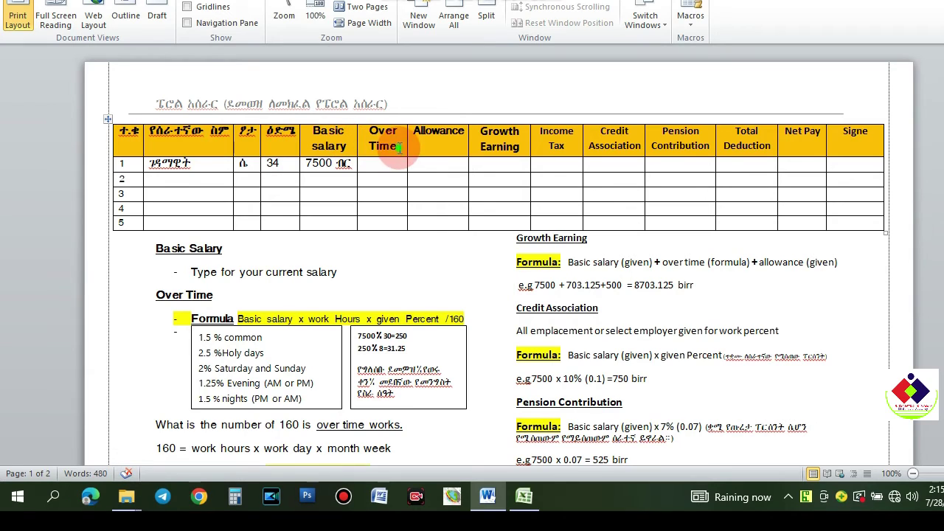
left_click(434, 144)
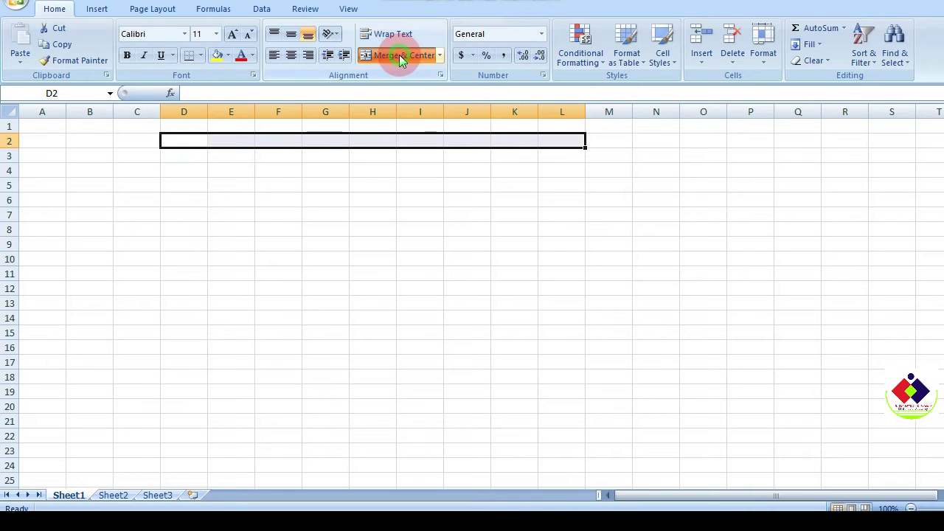
Step: Merge and center cells D2 through L2 in Excel and enter the title ሱፐር አፕ ግሩፕ
left_click(397, 56)
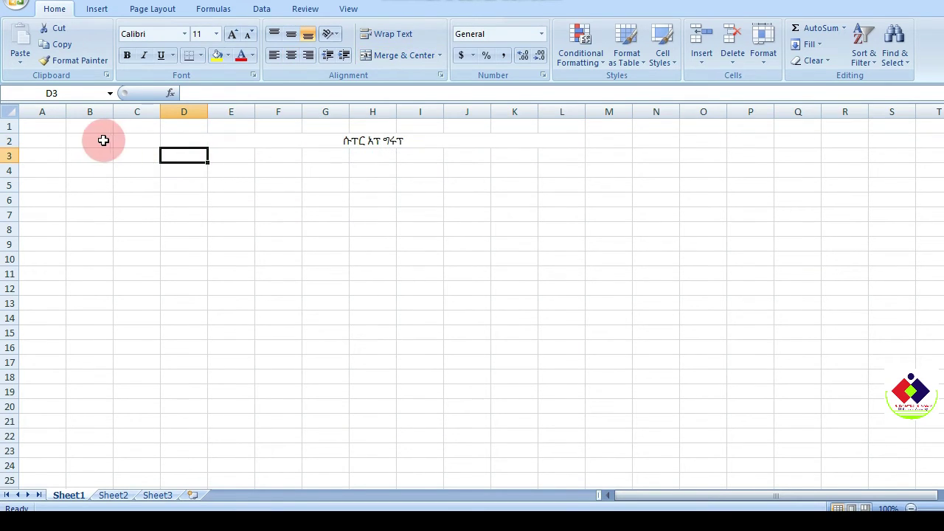
Step: Insert the picture "dfor com logo" from the Desktop's Dfor com folder at cell A3
key("Home")
left_click(97, 8)
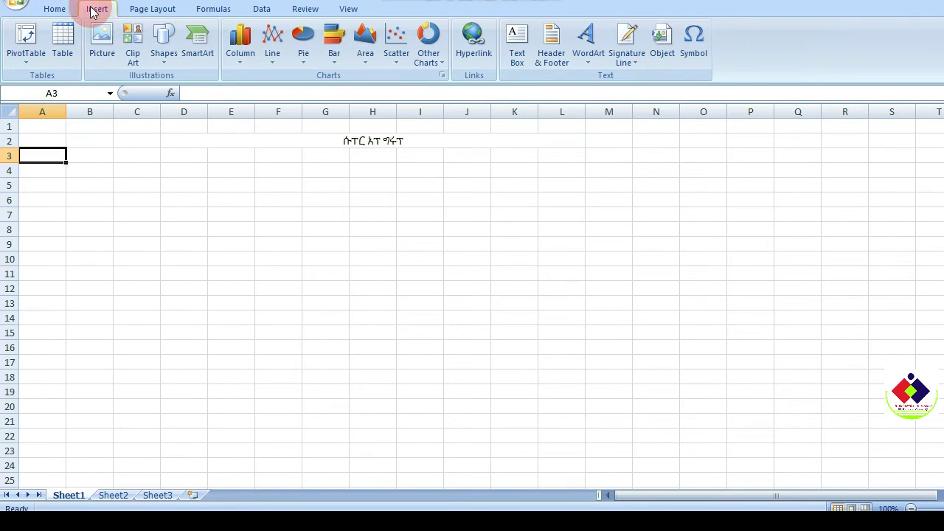
left_click(97, 57)
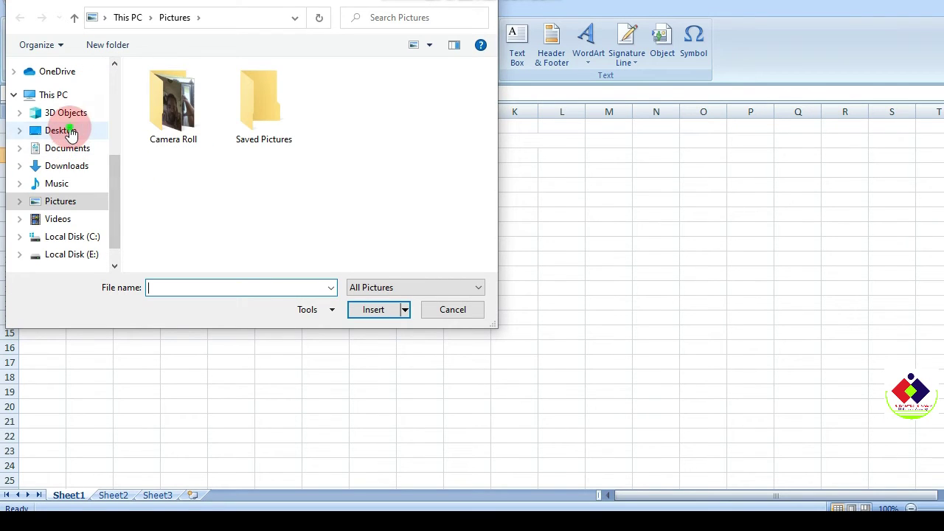
left_click(70, 132)
left_click(202, 150)
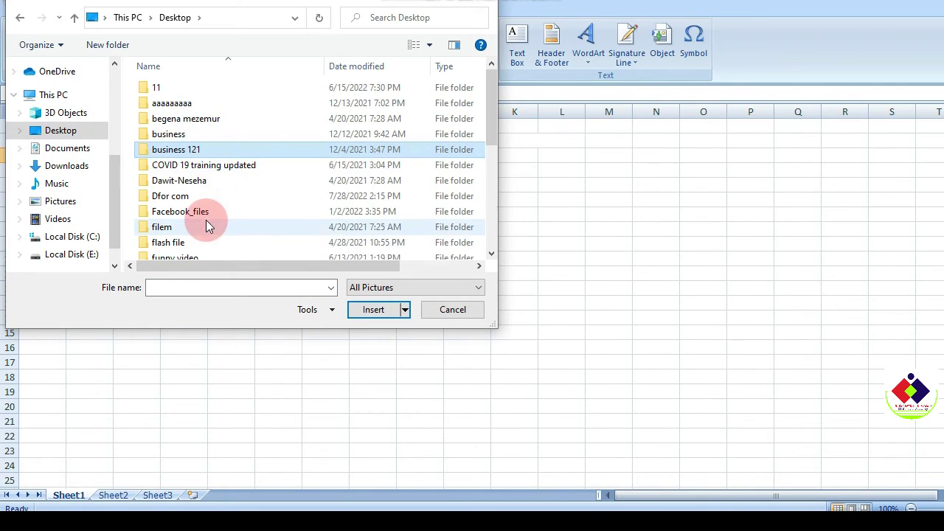
double_click(191, 198)
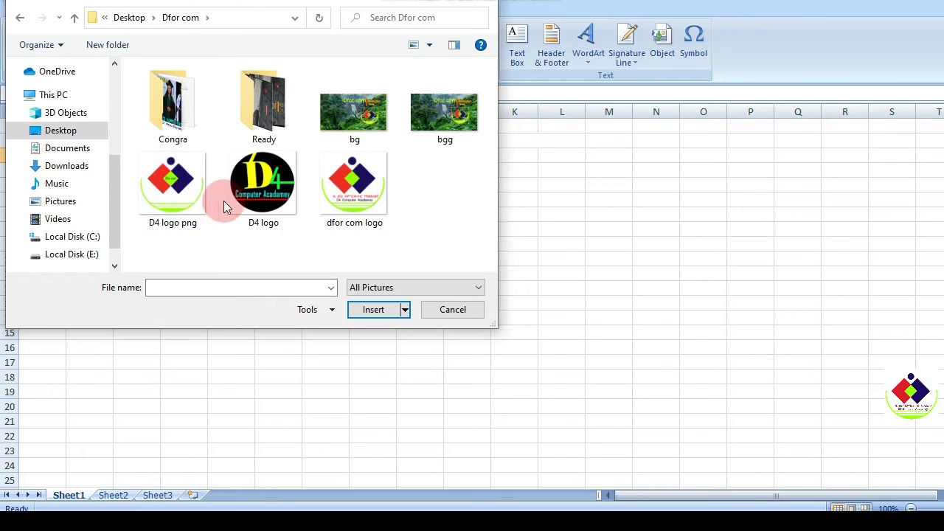
left_click(340, 193)
left_click(374, 310)
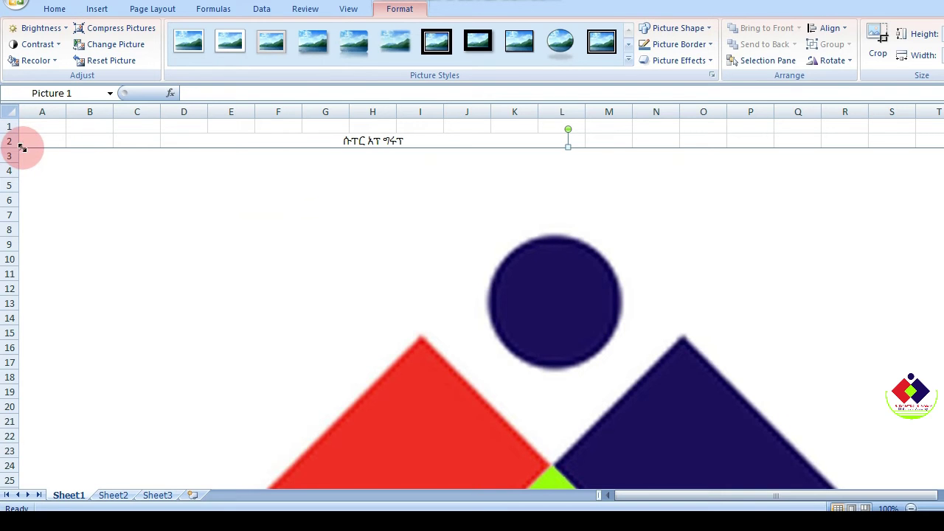
Step: Shrink the oversized logo and position it over columns A and B, from row 1 to about row 5
left_click_drag(23, 147, 63, 209)
left_click(63, 209)
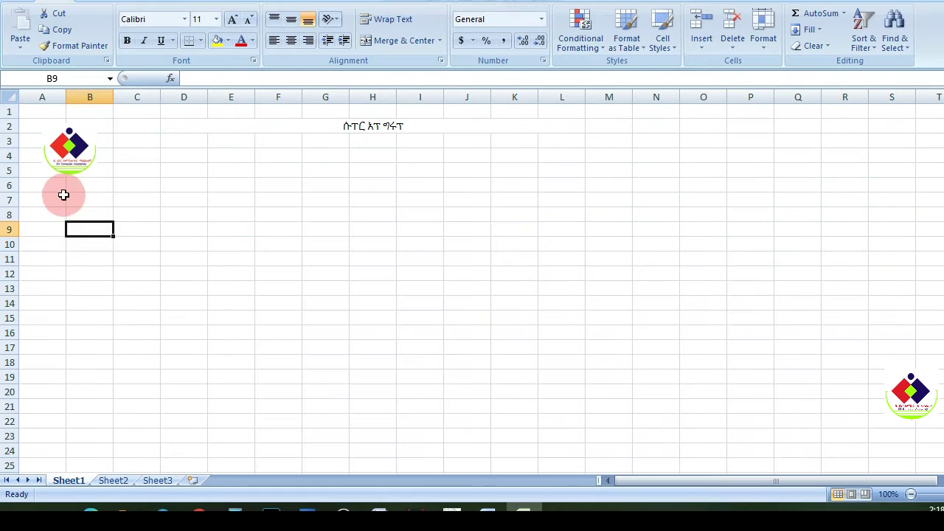
left_click(76, 151)
left_click_drag(95, 169, 49, 145)
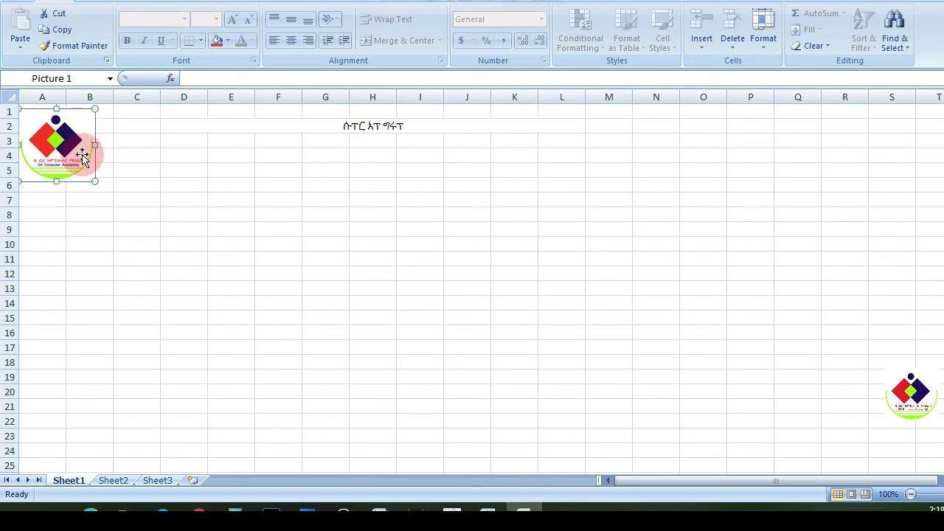
left_click(123, 156)
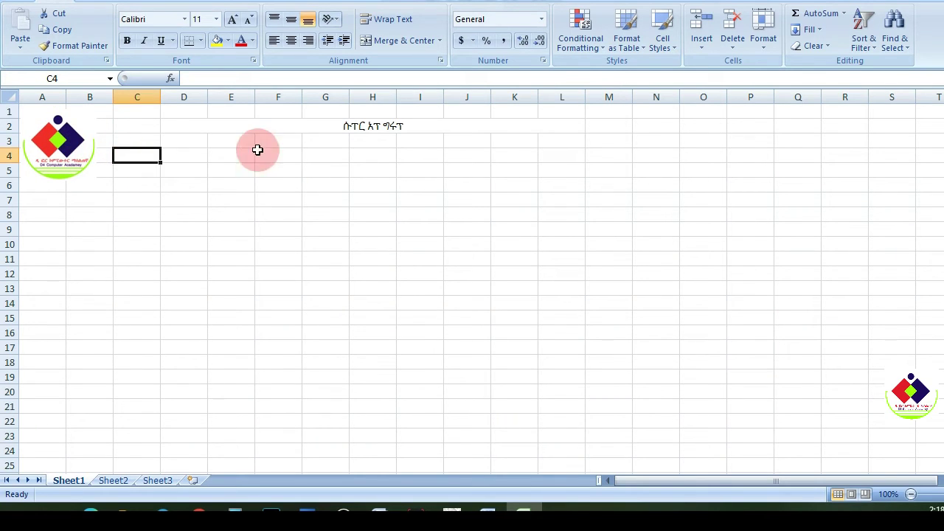
Step: Replace the title in merged cell D2 with ዲ ፎር ኮም ግሩፕ
left_click(279, 128)
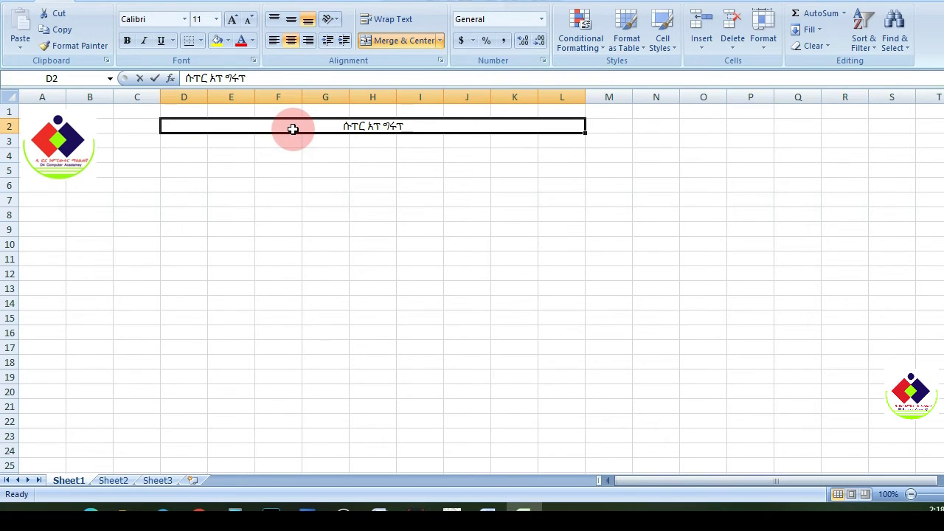
type("የፎረ")
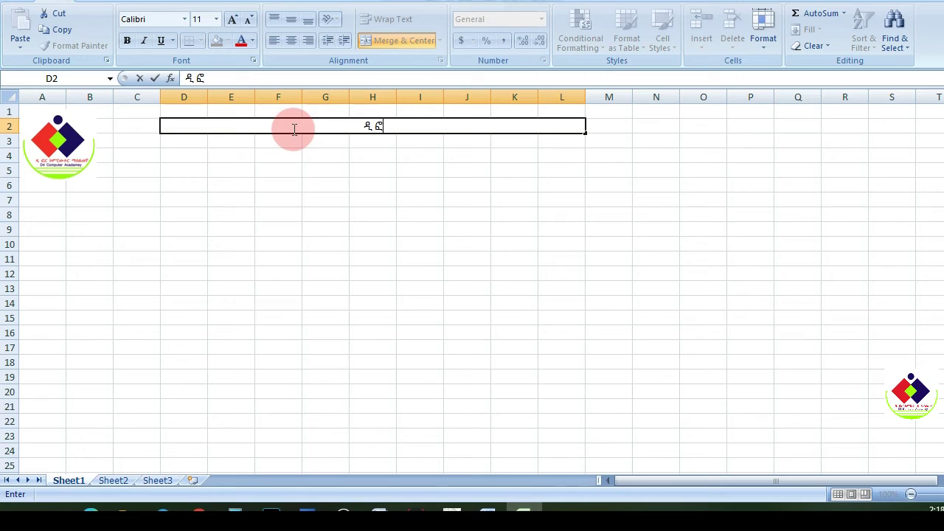
type("ክ")
type("ኮም")
type(" ግ")
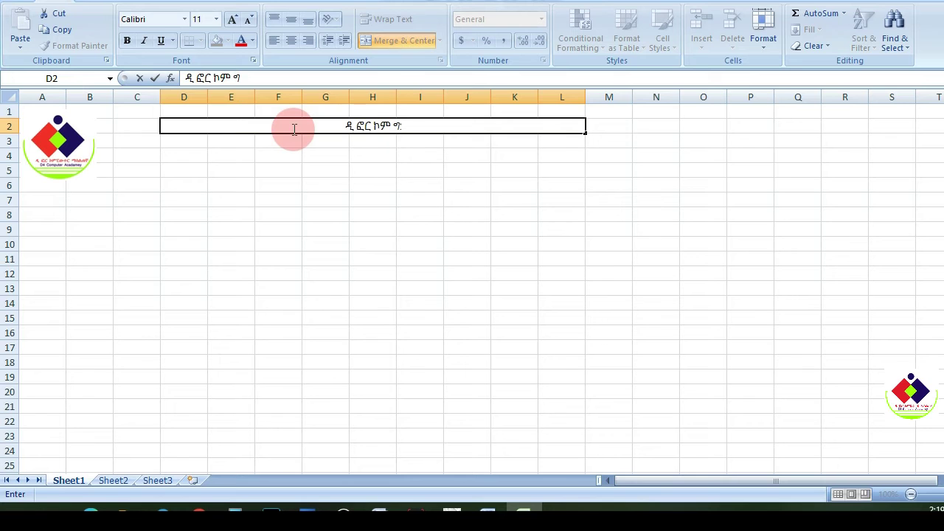
type("ረሩፕ")
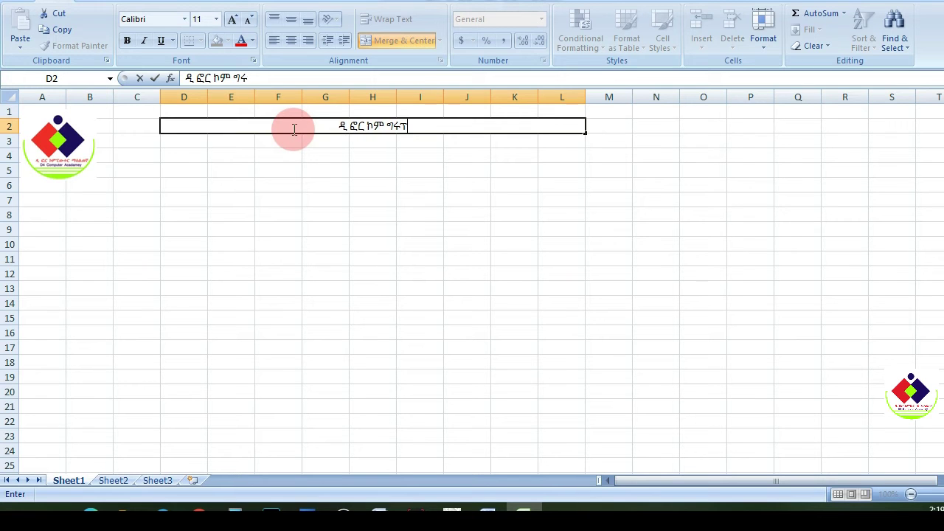
left_click(355, 152)
Step: Fill the merged title cell in row 2 with the standard light green color
left_click(354, 127)
left_click(228, 41)
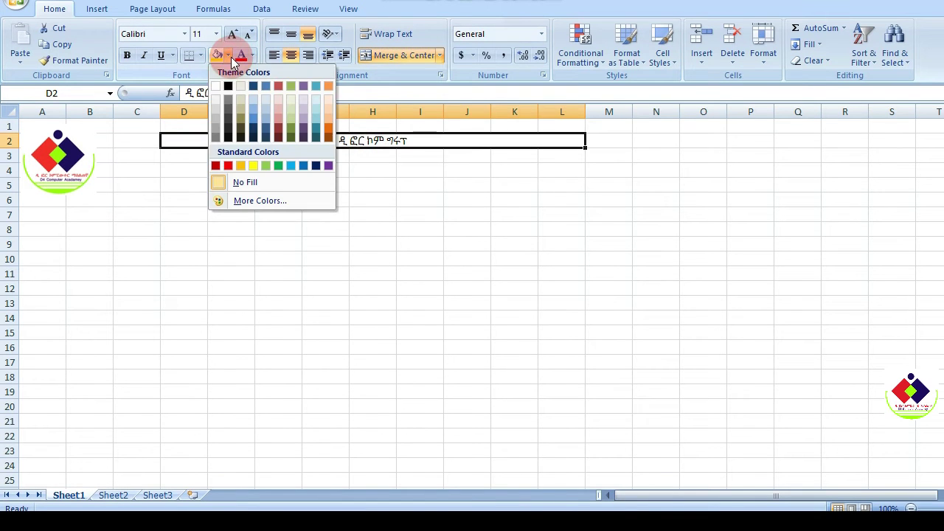
left_click(266, 166)
left_click(219, 183)
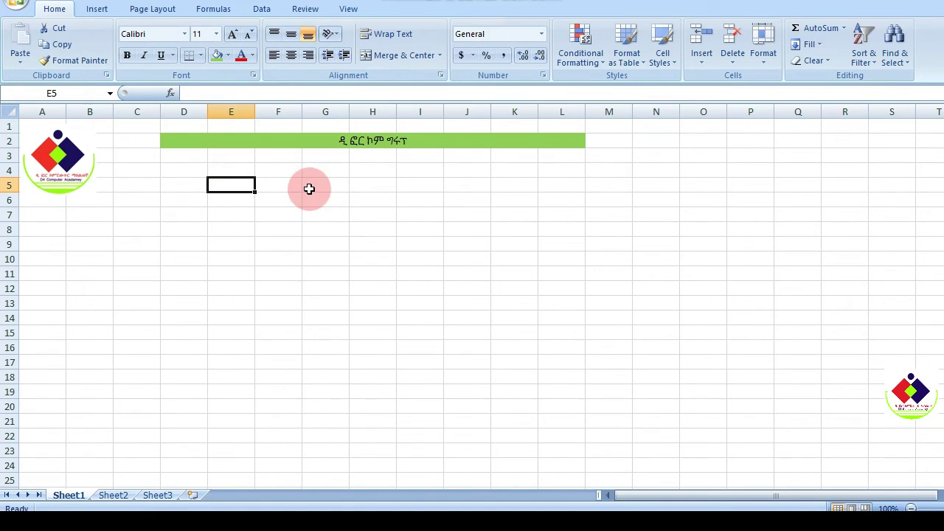
Step: Reduce the logo further so it spans only rows 1 to 4 over columns A and B
left_click(65, 191)
left_click_drag(21, 196, 44, 170)
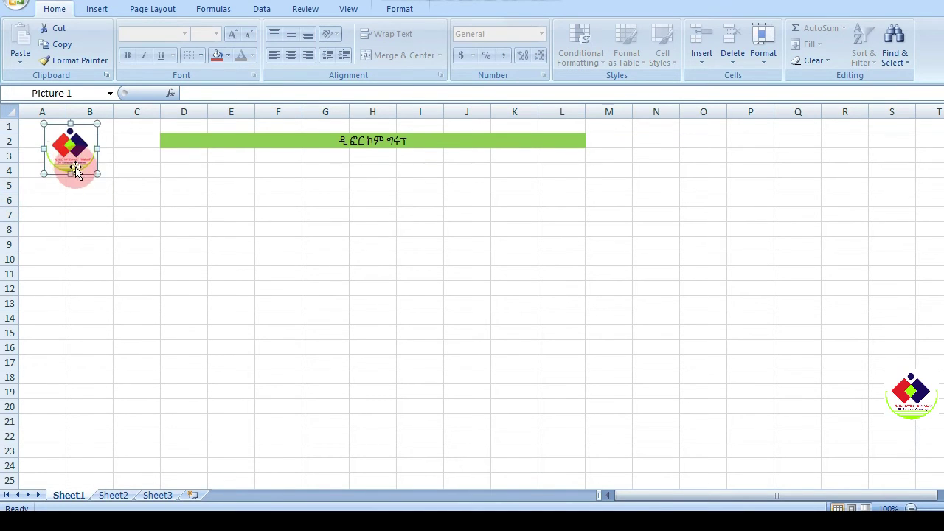
Step: Enter the headings ተ.ቁ in A5 and የሰራተኛው ስም in B5, and autofit column B to its heading
left_click(59, 191)
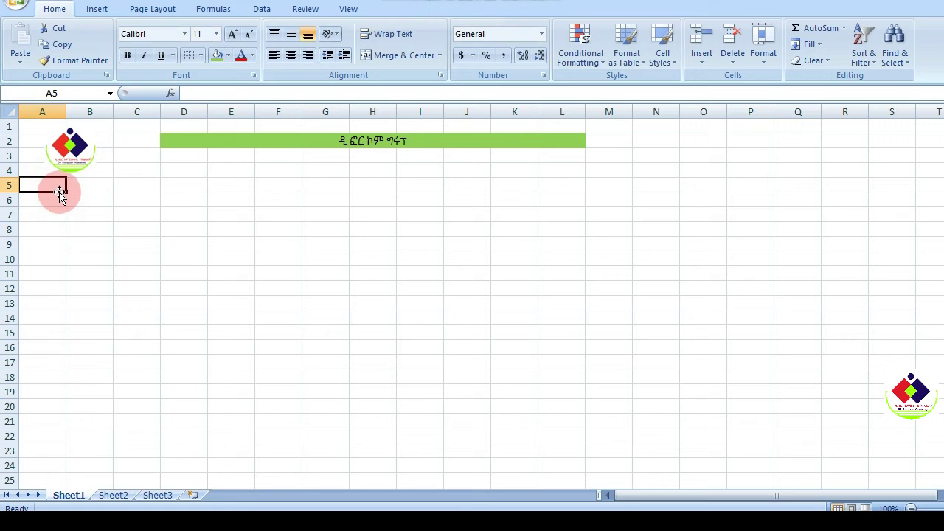
type("+.")
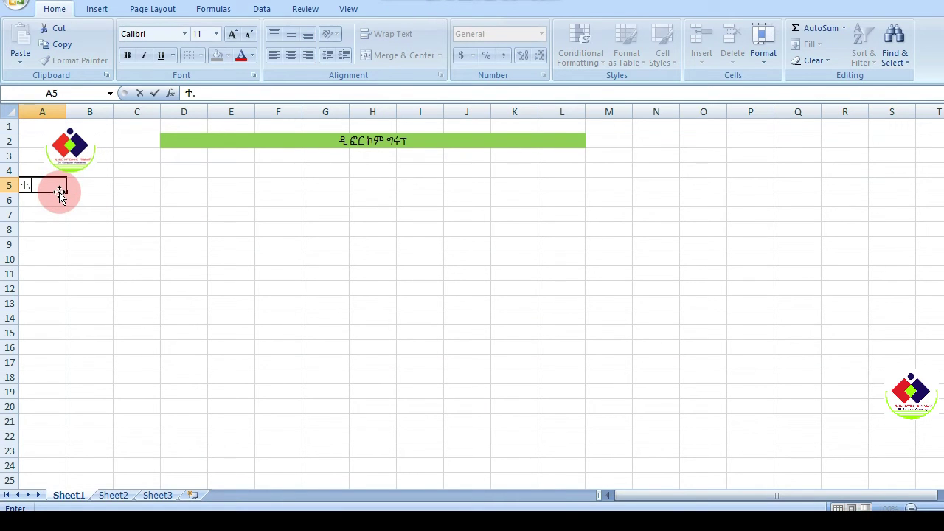
key("Tab")
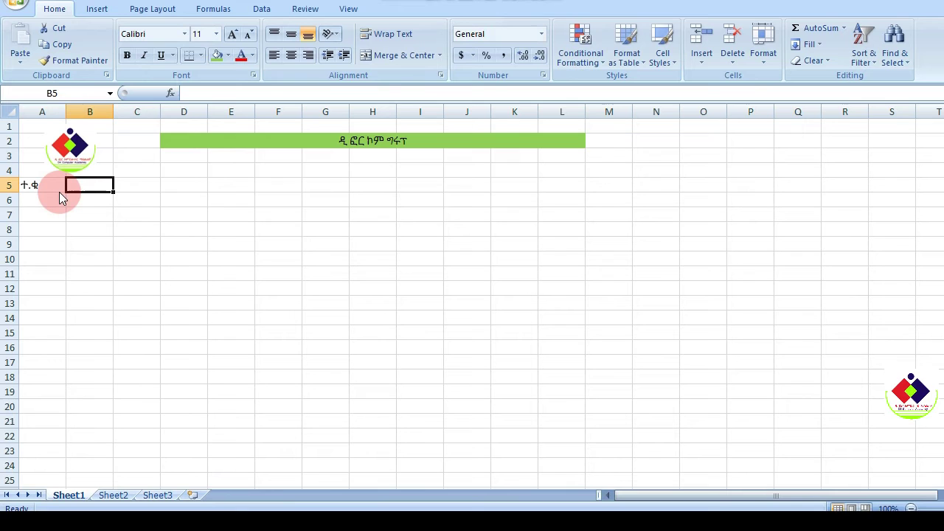
type("የ")
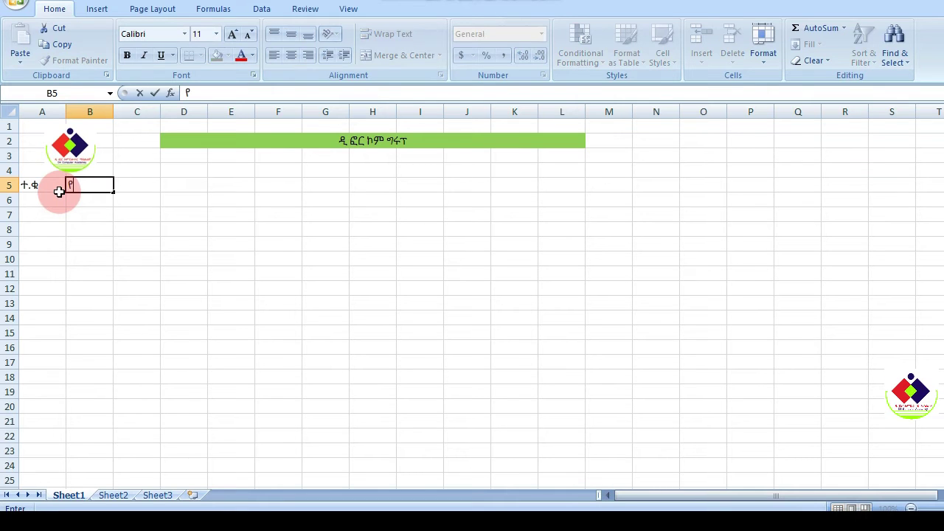
type("ሰራተኛው ስ")
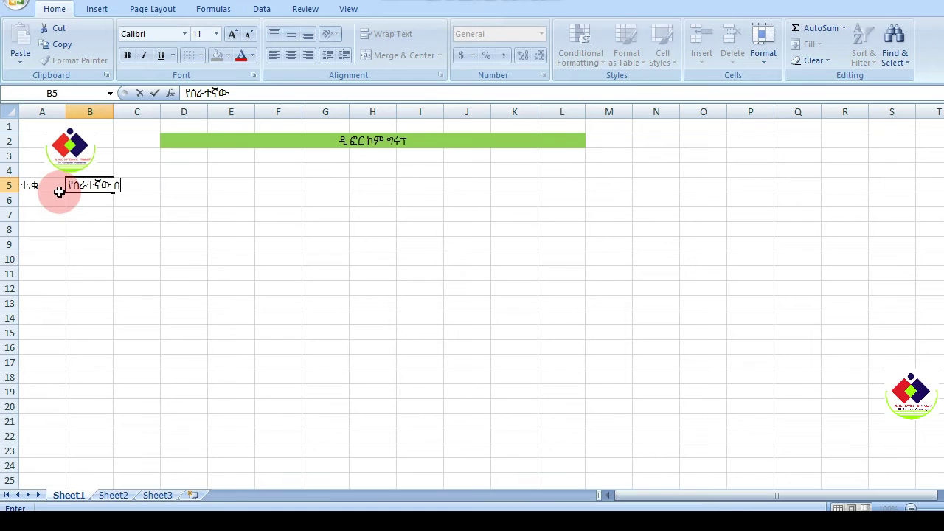
type("ም")
key("Tab")
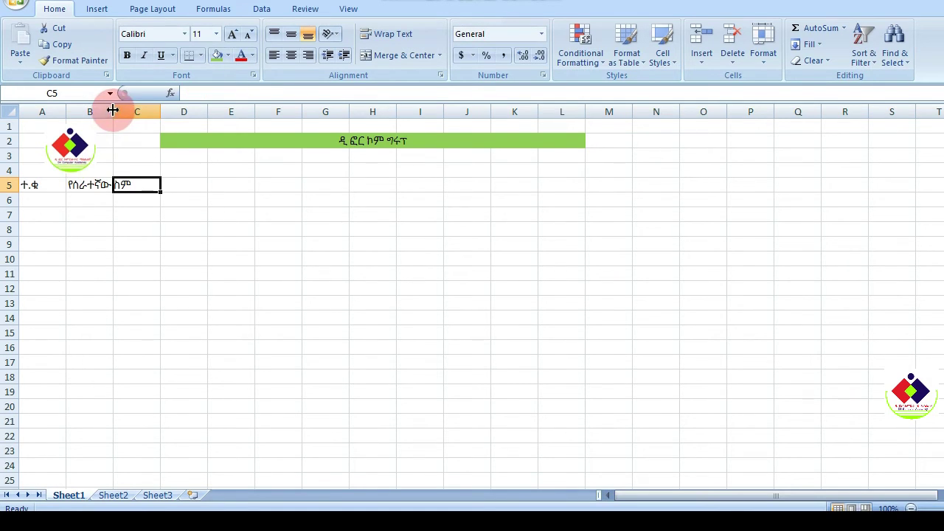
double_click(113, 110)
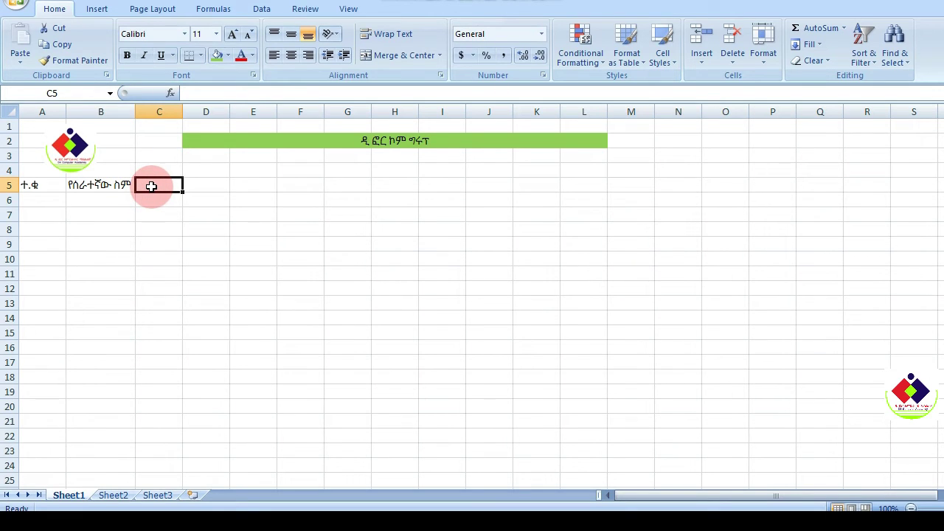
Step: Enter the headings ፆታ in C5 and እድሜ in D5
type("የ")
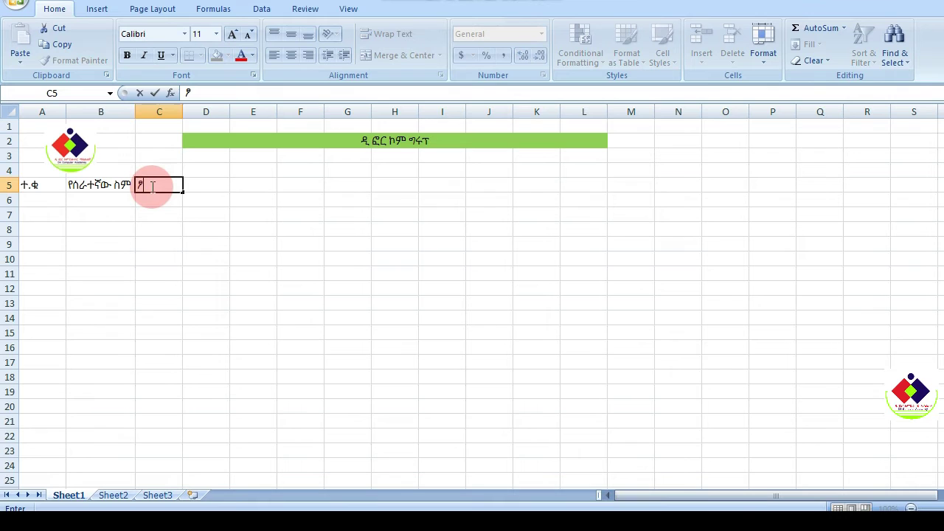
type("ታ")
key("Tab")
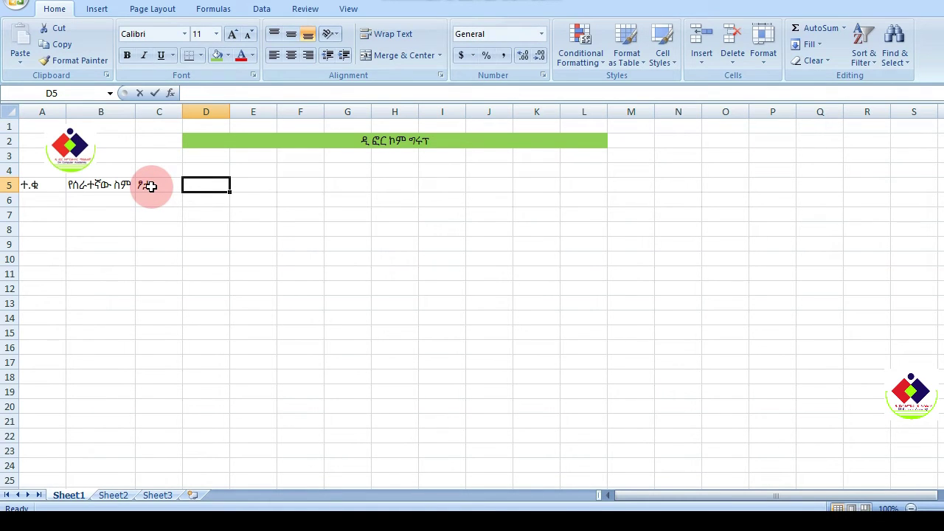
type("አድሜ")
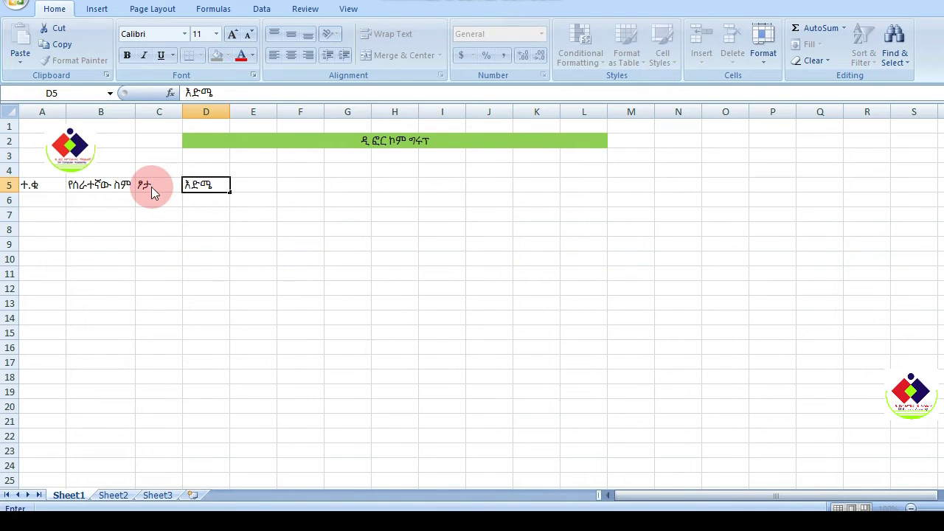
key("Tab")
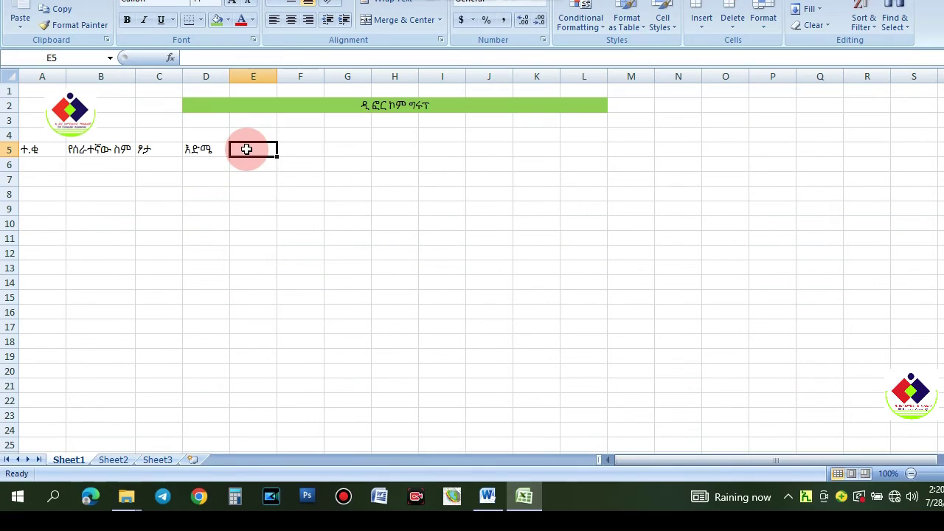
Step: Enter the heading Basic salary in E5 and autofit column E to it
type("Bas")
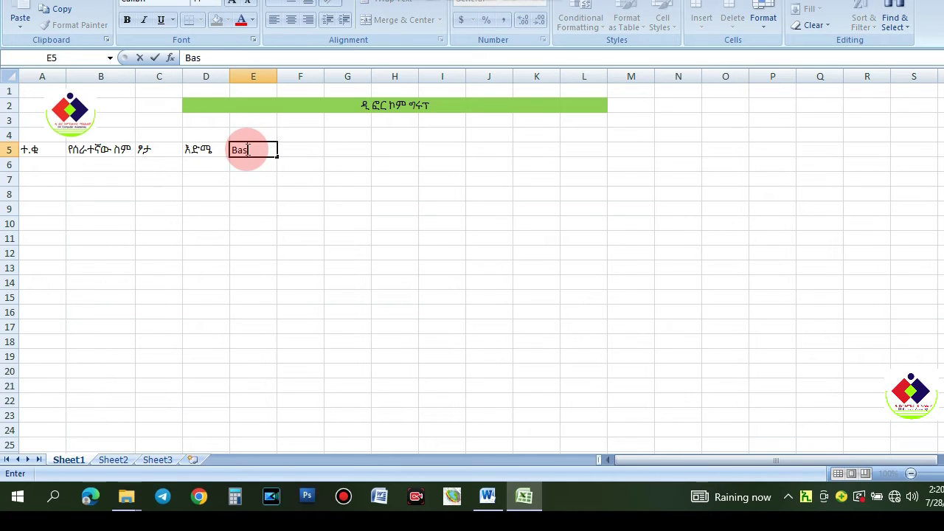
type("ic salary")
key("Tab")
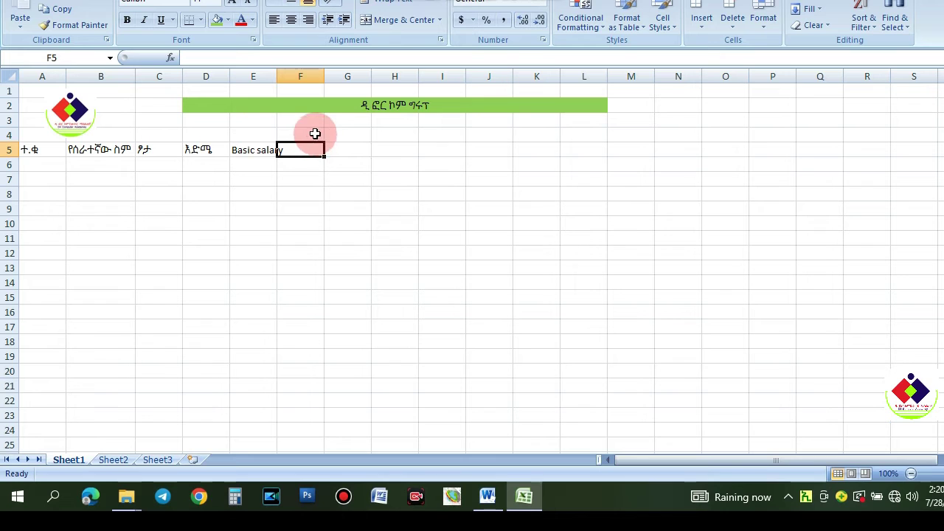
double_click(277, 76)
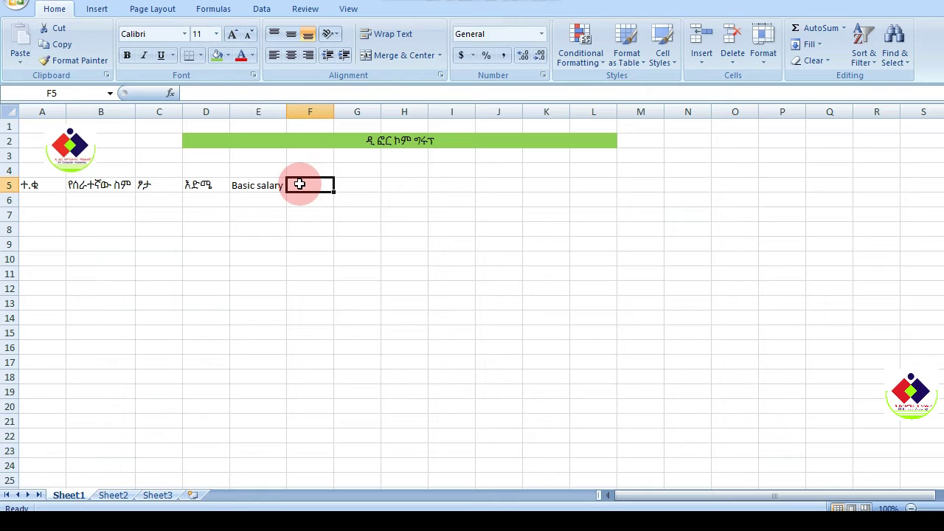
Step: Enter the headings Over time in F5 and Allo in G5
type("Ov")
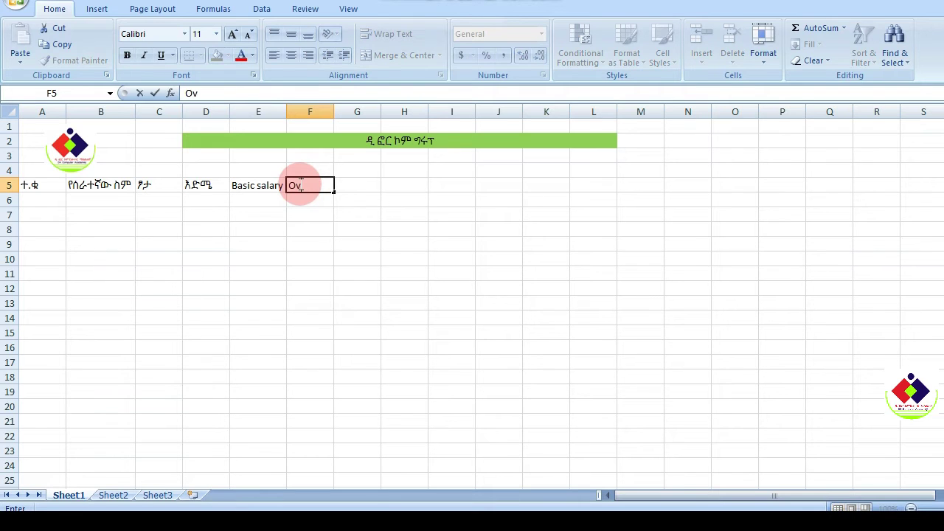
type("er time")
key("Tab")
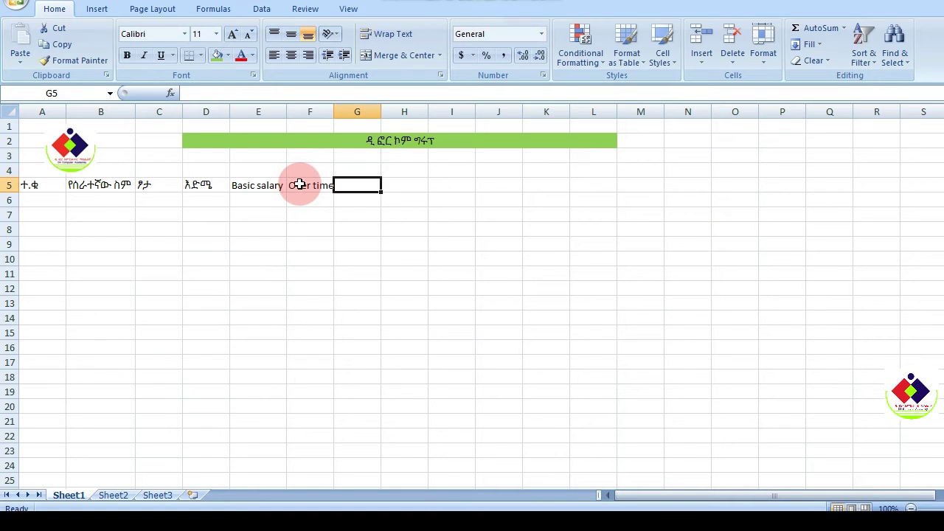
type("Allo")
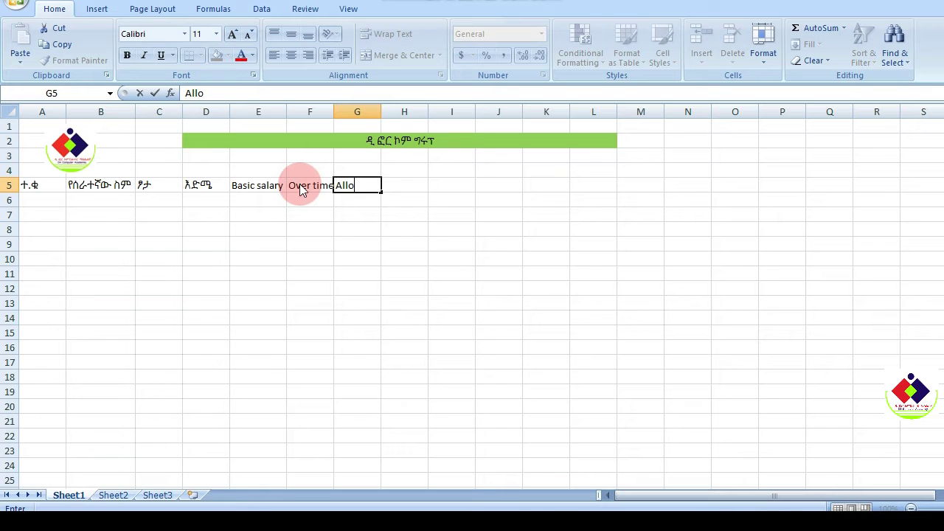
key("Tab")
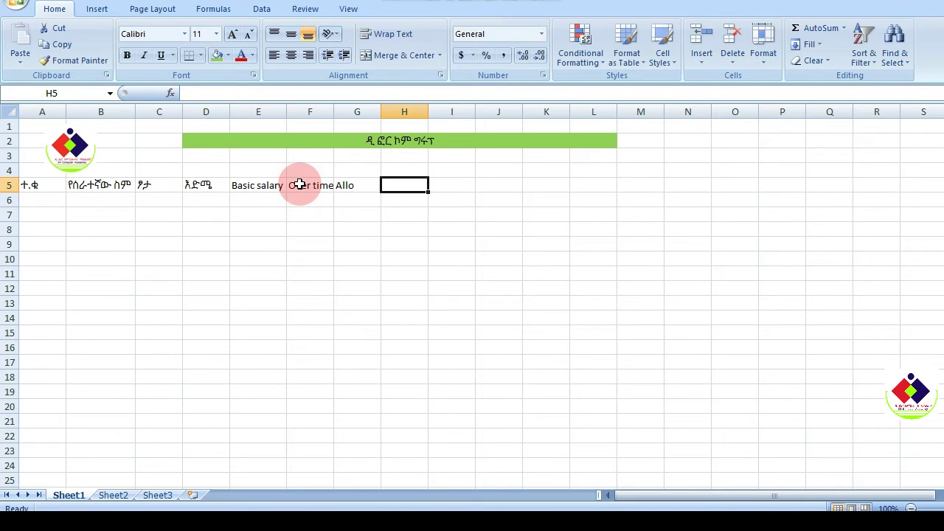
Step: Enter the heading Growth Earing in H5 and autofit column H to it
type("G")
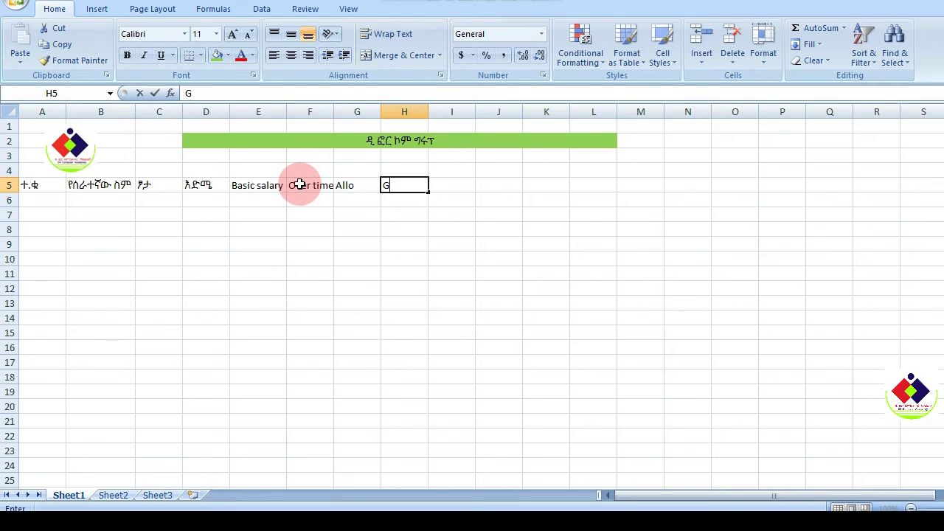
type("r")
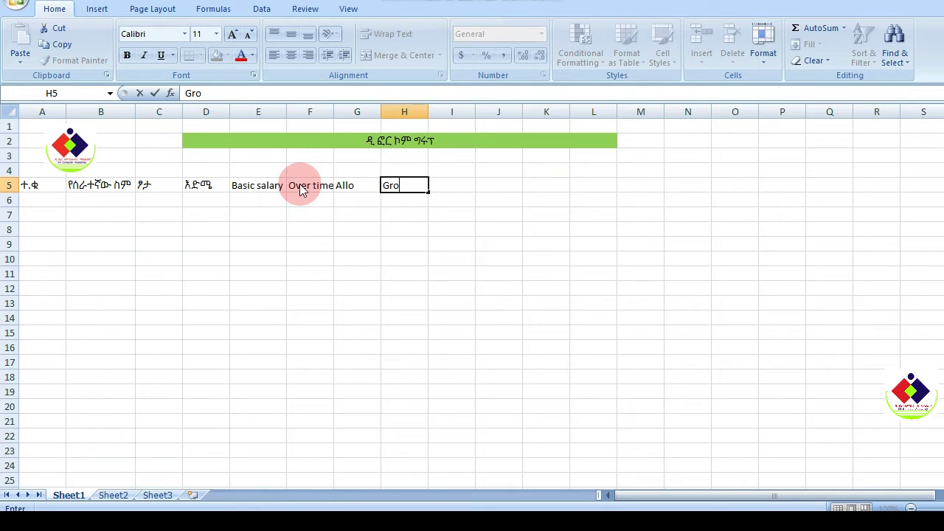
type("owth Ea")
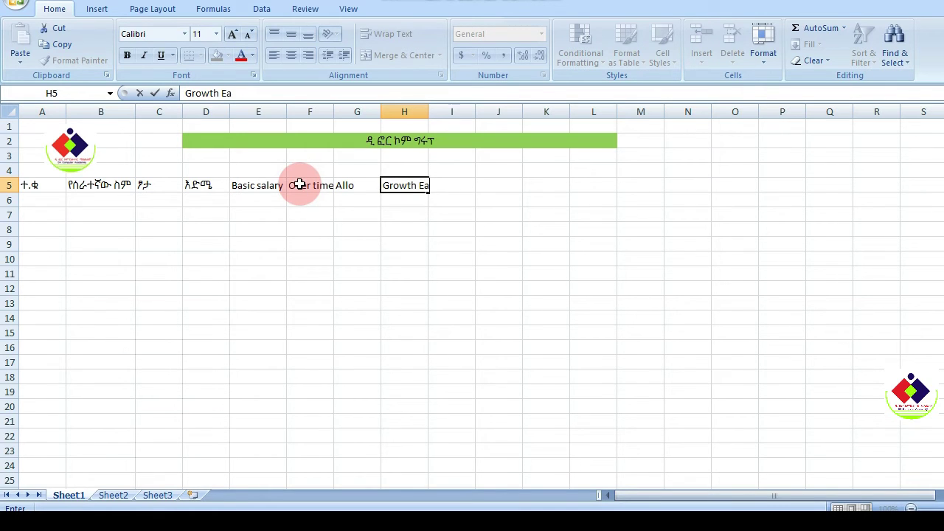
type("ring")
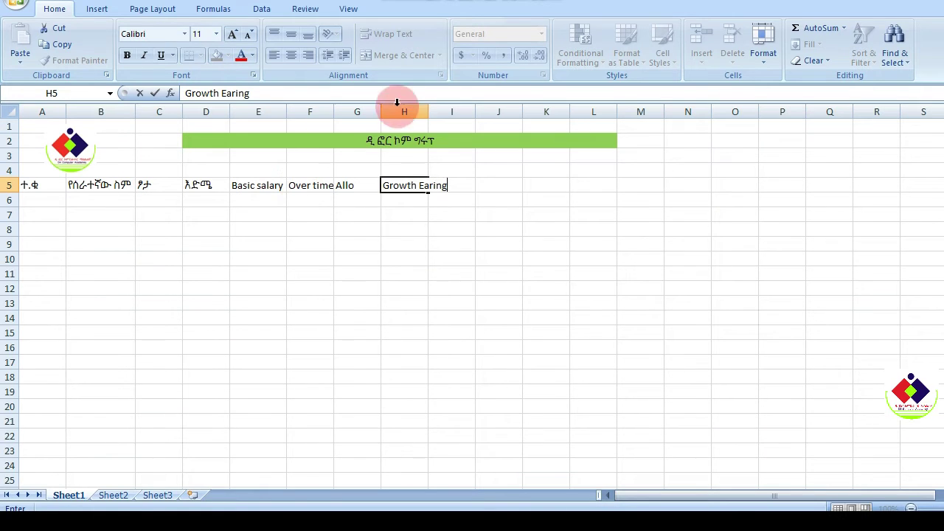
left_click(426, 111)
double_click(428, 110)
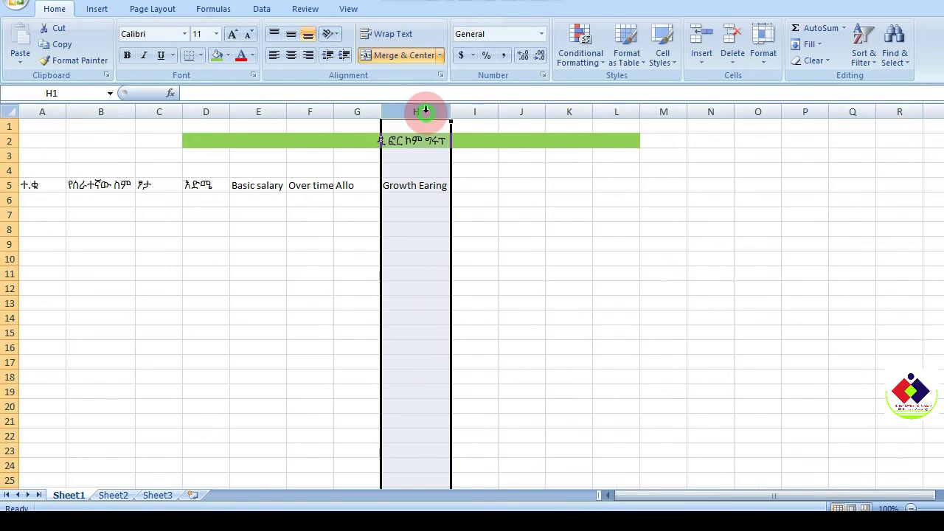
Step: Enter the headings Income Tax in I5 and Credit Asso in J5
left_click(469, 186)
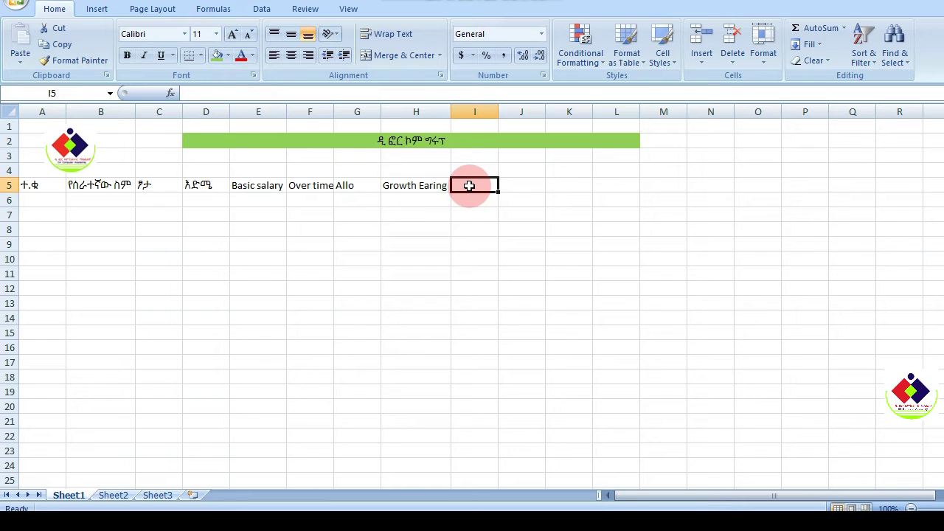
type("Inc")
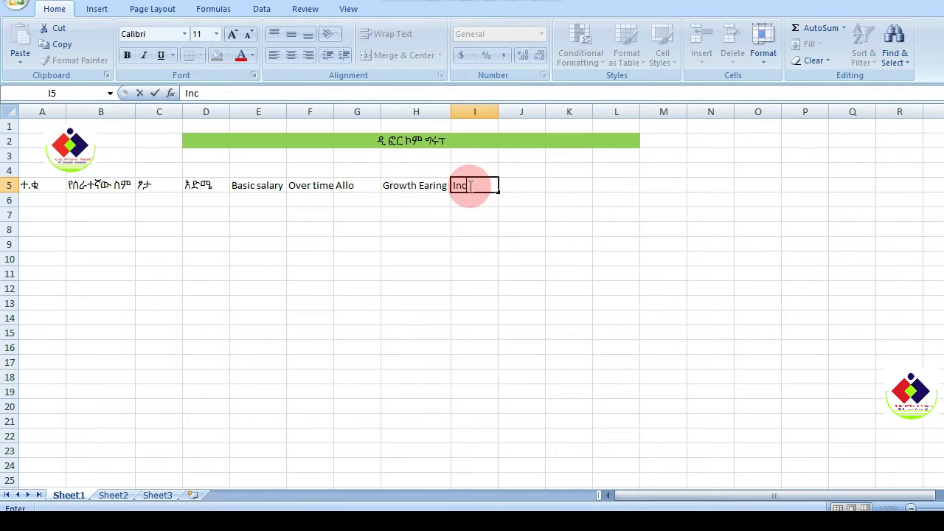
type("ome Tax")
key("Tab")
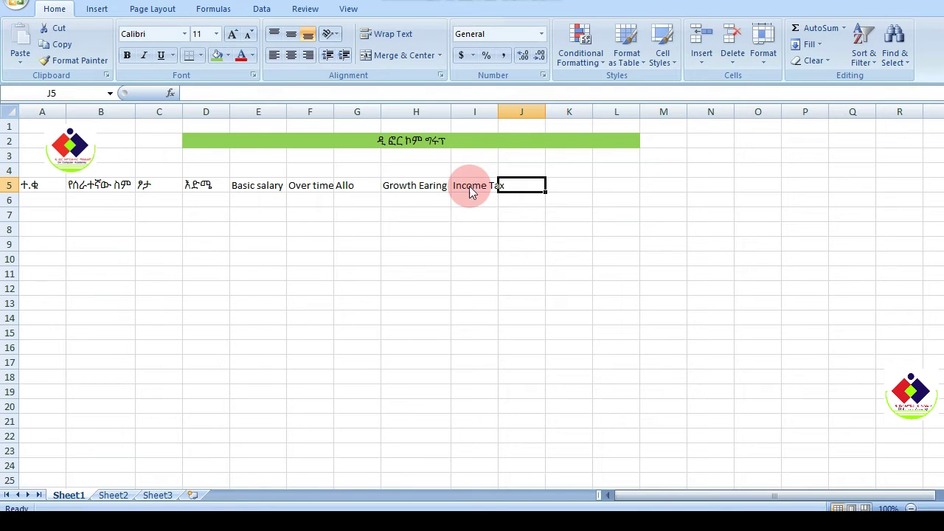
type("Credit Asso")
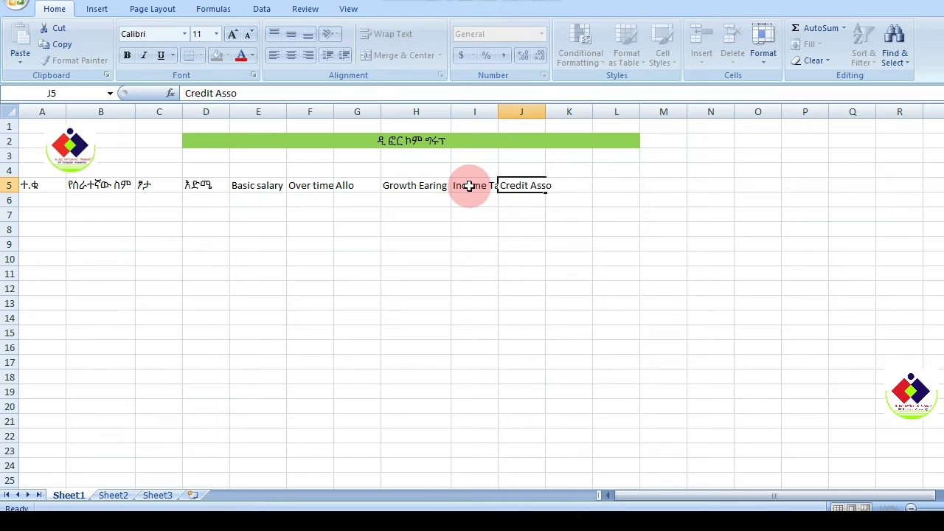
key("Tab")
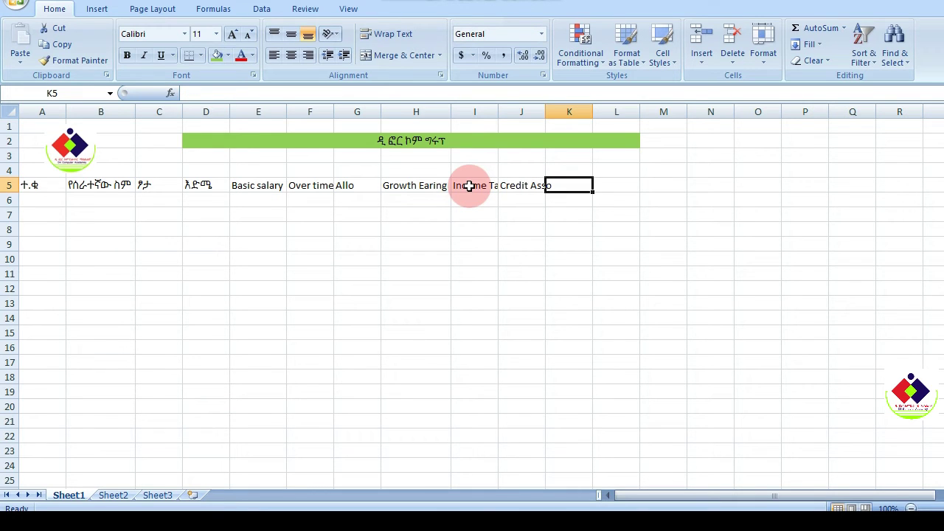
Step: Enter the headings Pention in K5 and Total Dedu in L5
type("Pen")
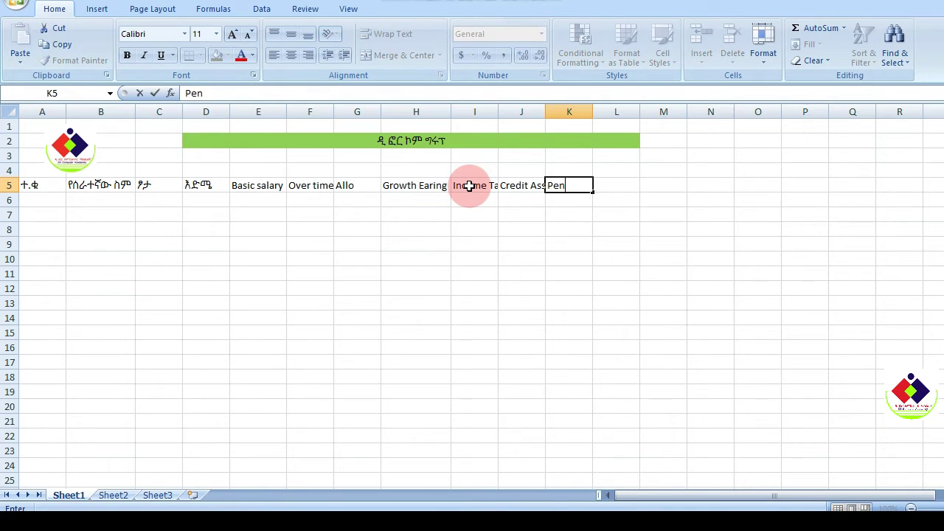
type("tion")
key("Tab")
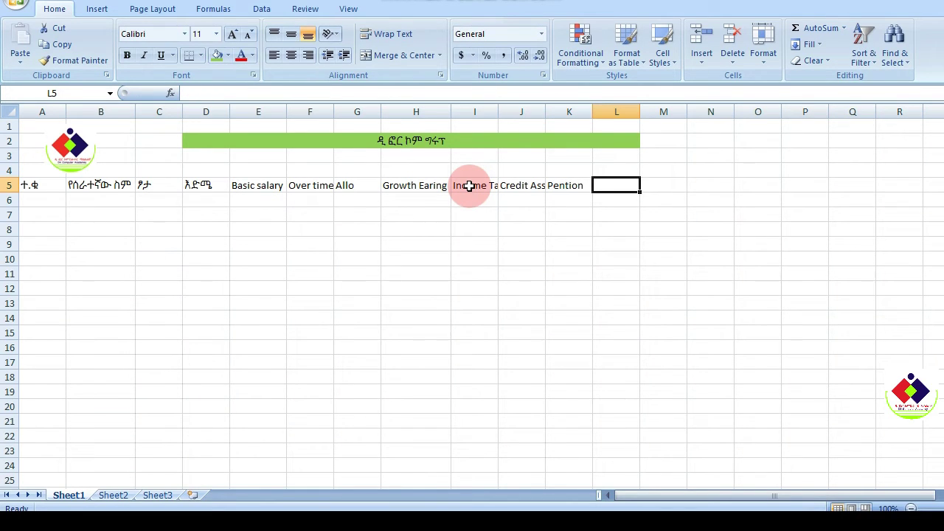
type("Tota")
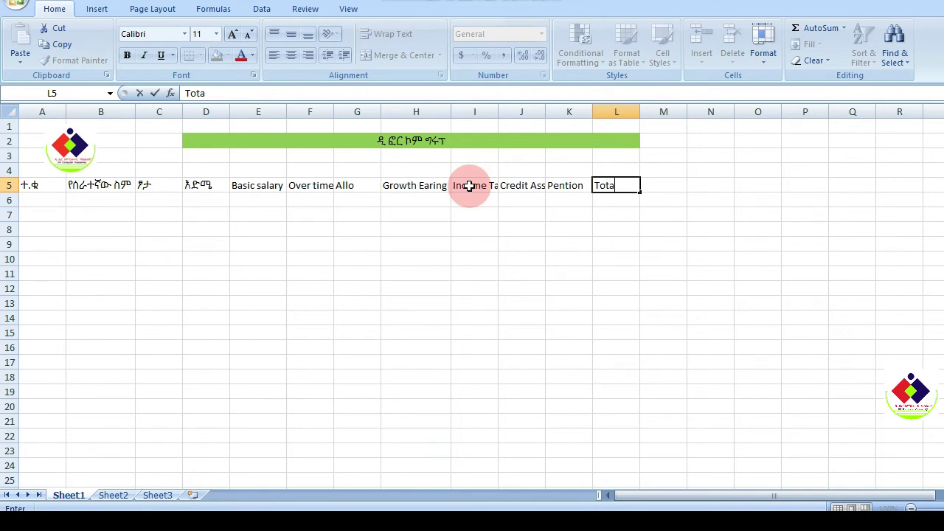
type("l Dedu")
key("Tab")
Step: Enter the headings Net Pay in M5 and Signa in N5
type("Ne")
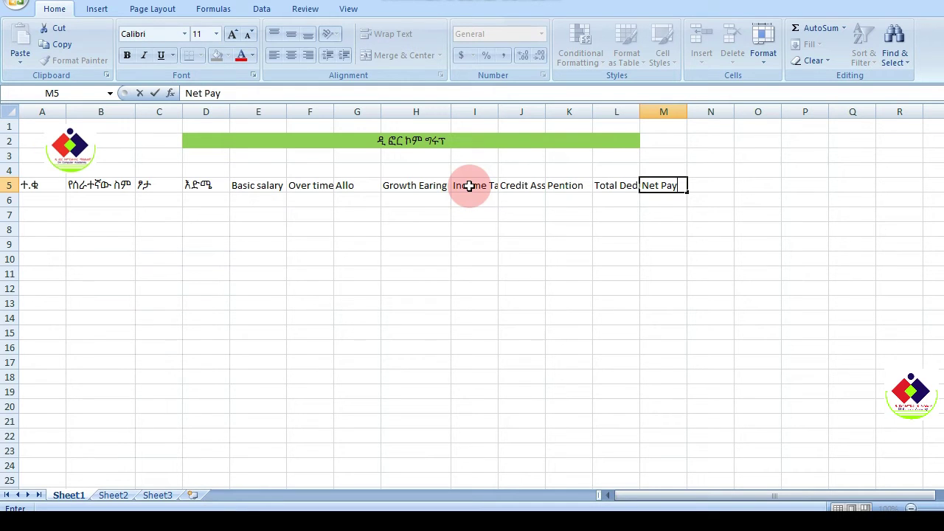
key("Tab")
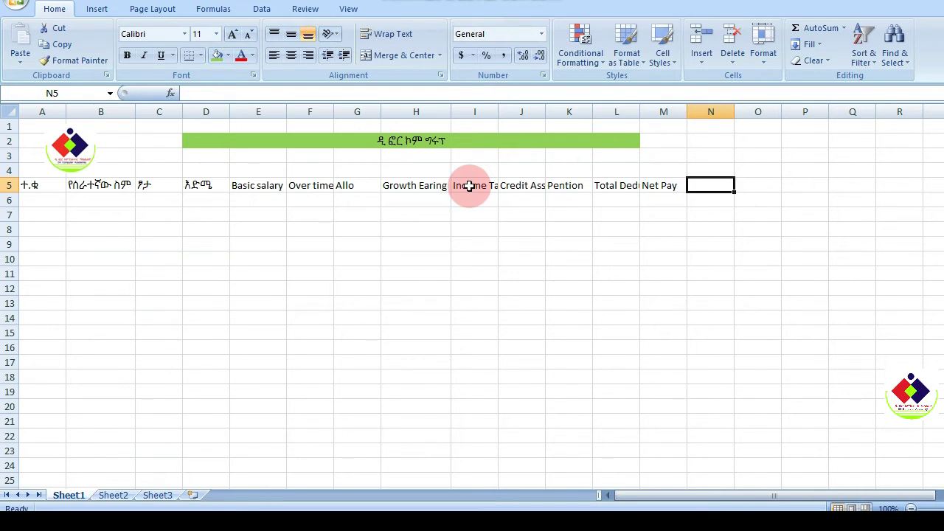
type("Signa")
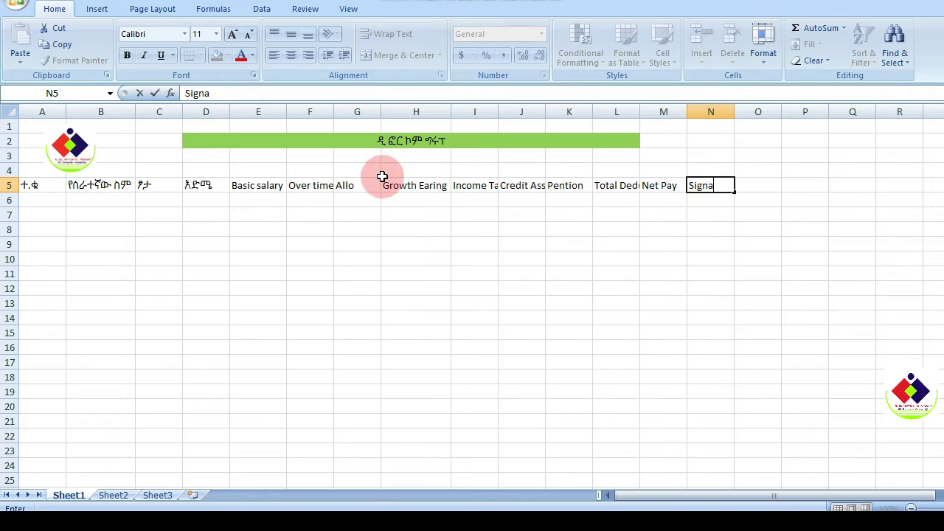
left_click(329, 112)
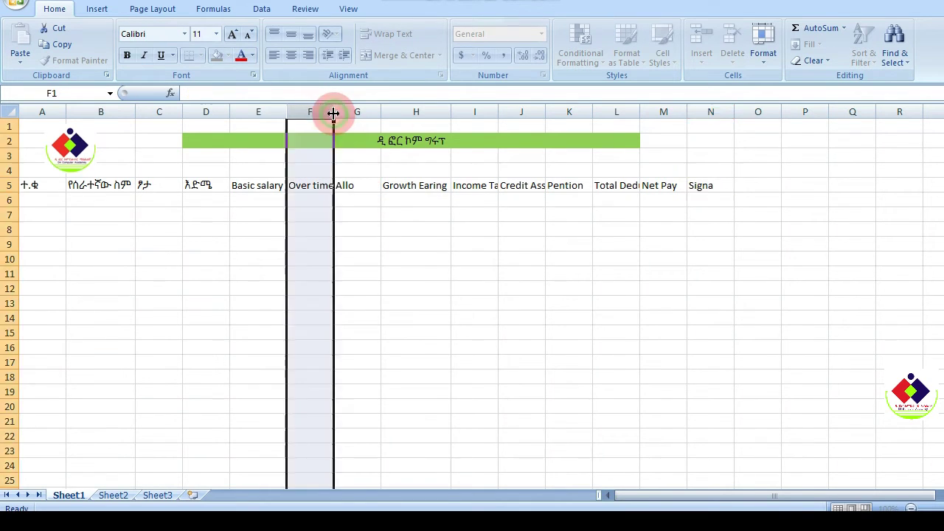
Step: Autofit columns F, I, J and L to their headings and narrow column A to fit its number heading
left_click_drag(333, 112, 337, 112)
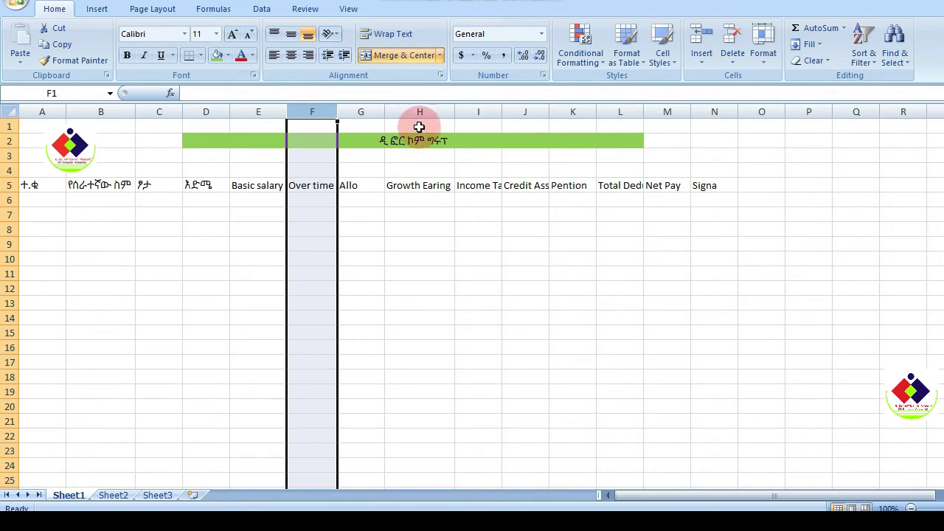
left_click(454, 111)
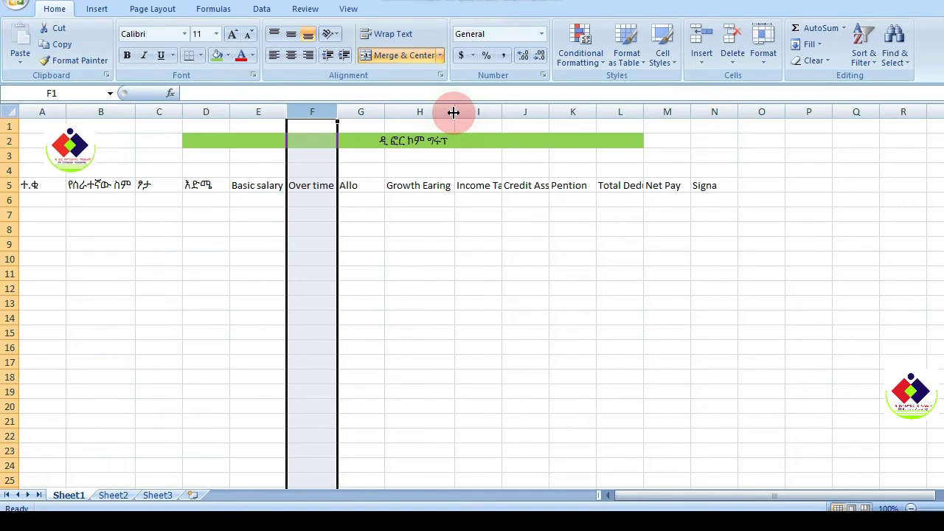
double_click(501, 110)
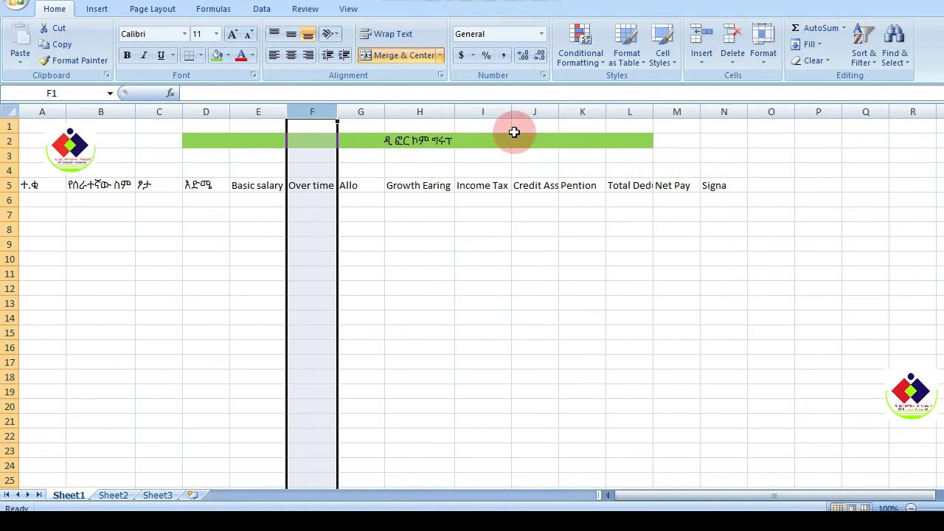
double_click(559, 111)
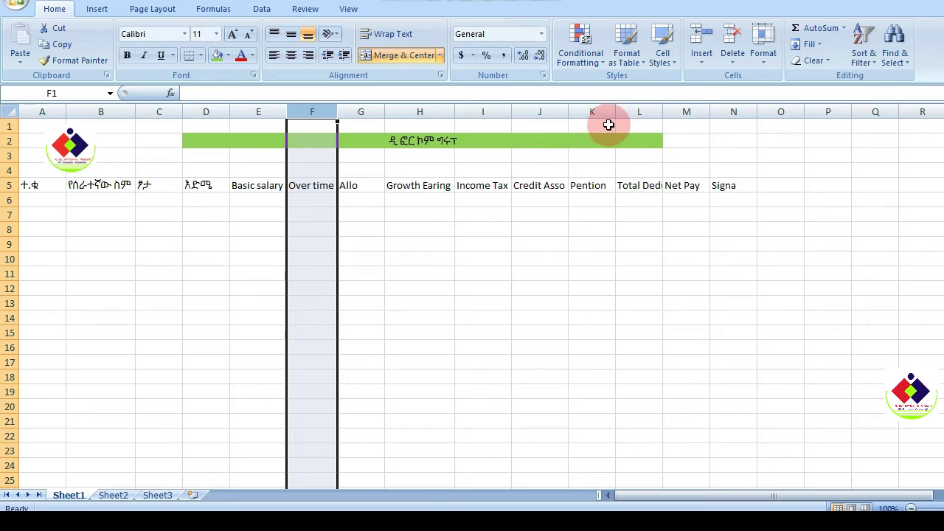
double_click(663, 110)
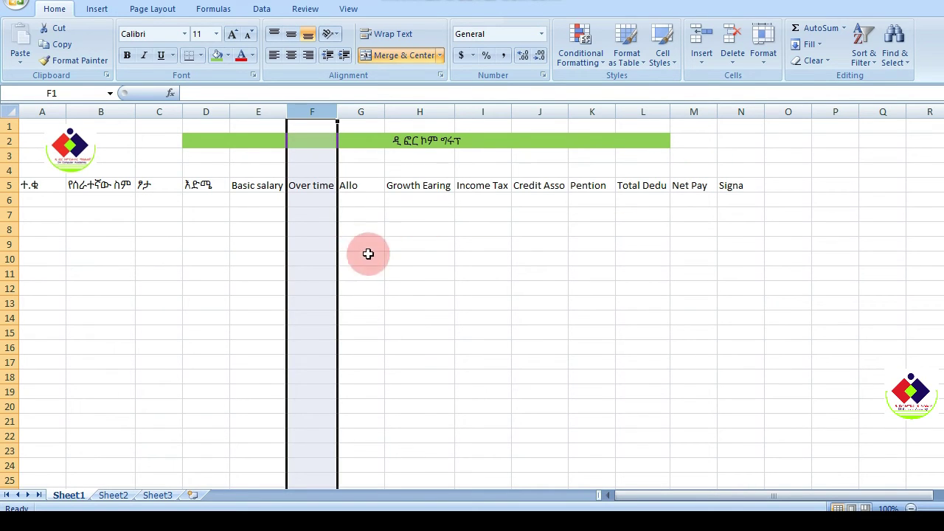
left_click_drag(66, 111, 42, 112)
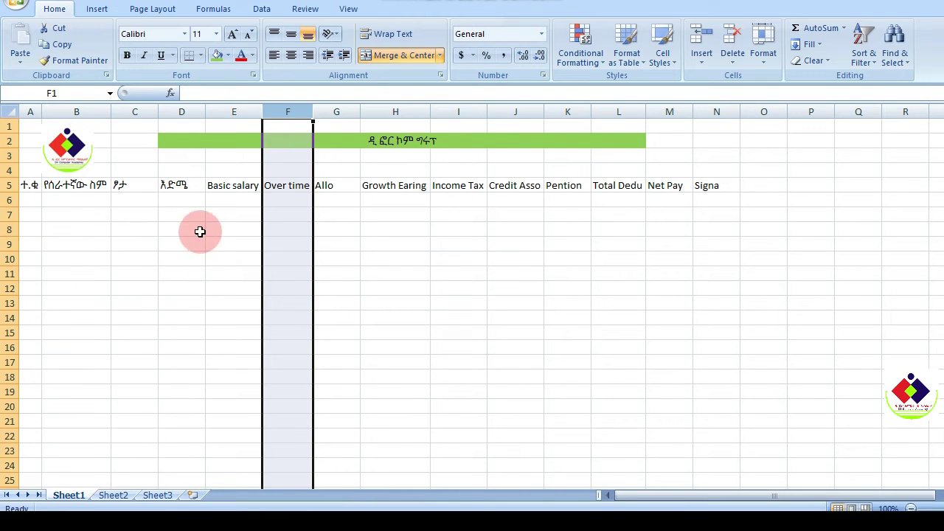
Step: Number the employee rows 1 to 10 in A6:A15 by filling the series down from 1 and 2
left_click(33, 202)
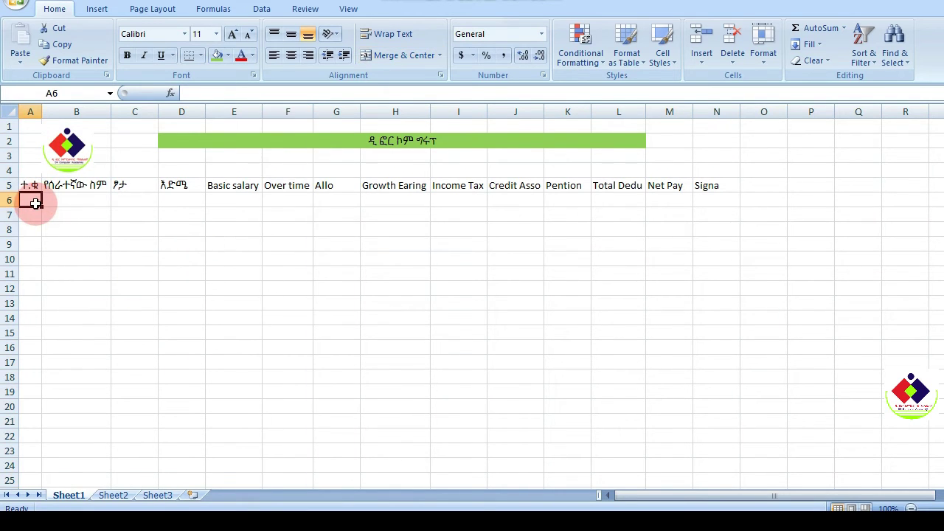
type("1")
key("Return")
type("2")
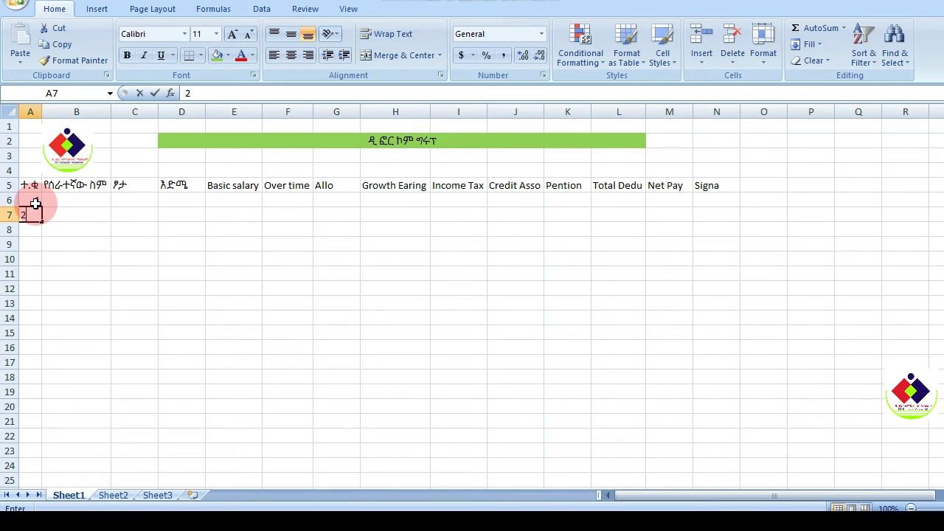
left_click(53, 212)
left_click_drag(32, 200, 42, 341)
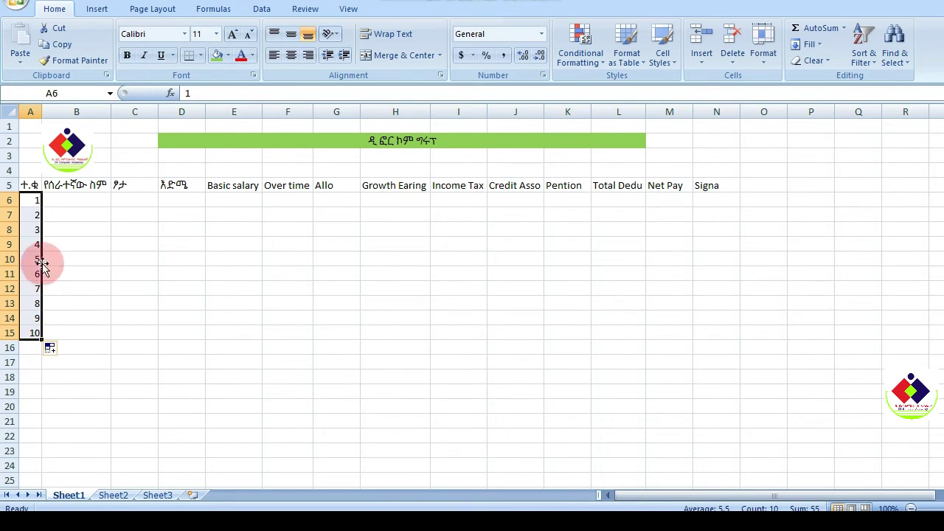
Step: Enter the placeholder employee names aa, bb, cc, dd, ee and ff in B6:B11
left_click(49, 229)
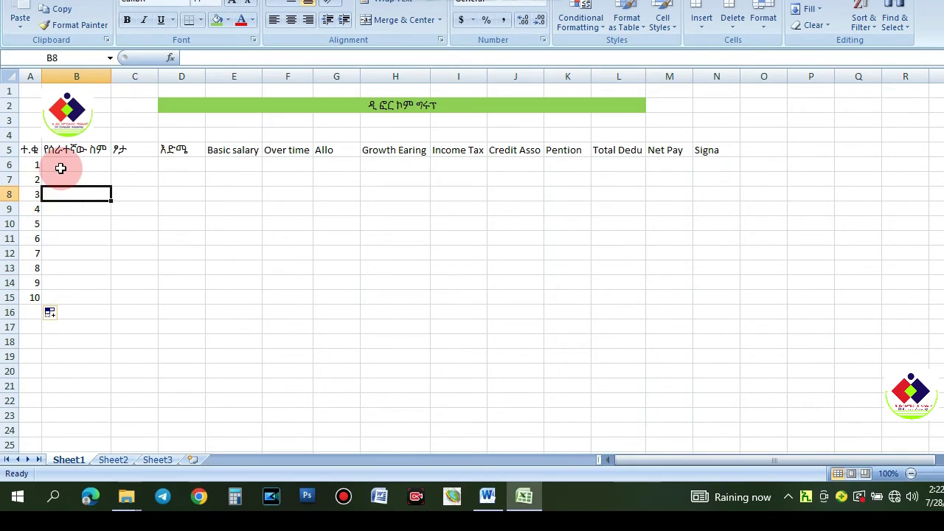
left_click(60, 168)
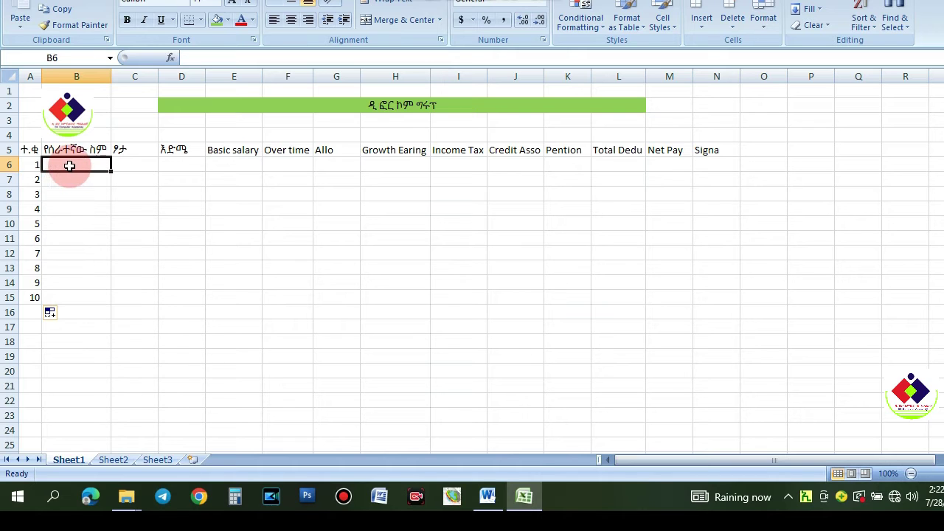
type("aa")
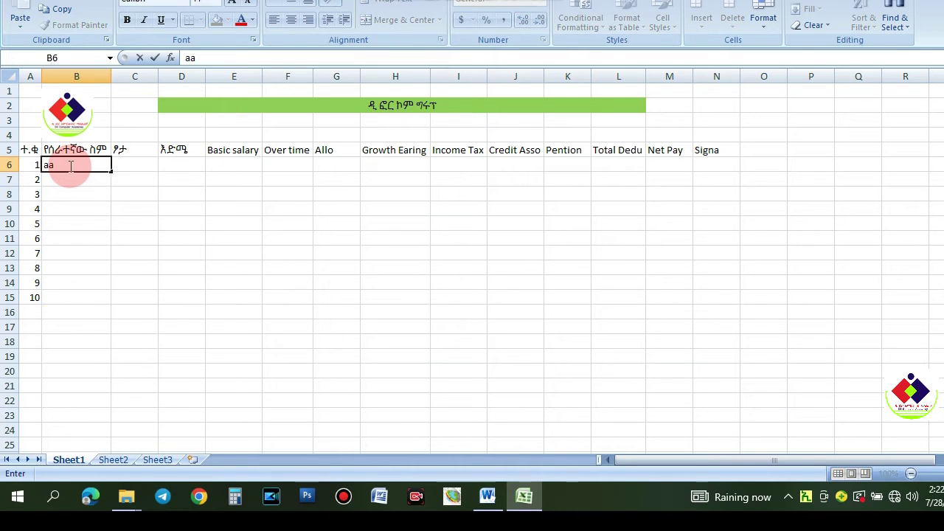
key("Return")
type("bb")
key("Return")
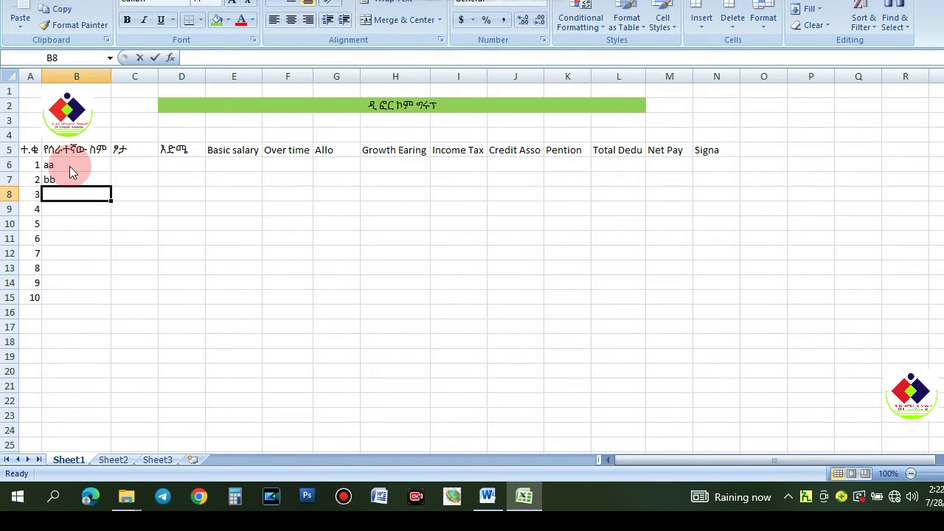
type("cc")
key("Return")
type("dd")
key("Return")
type("ee")
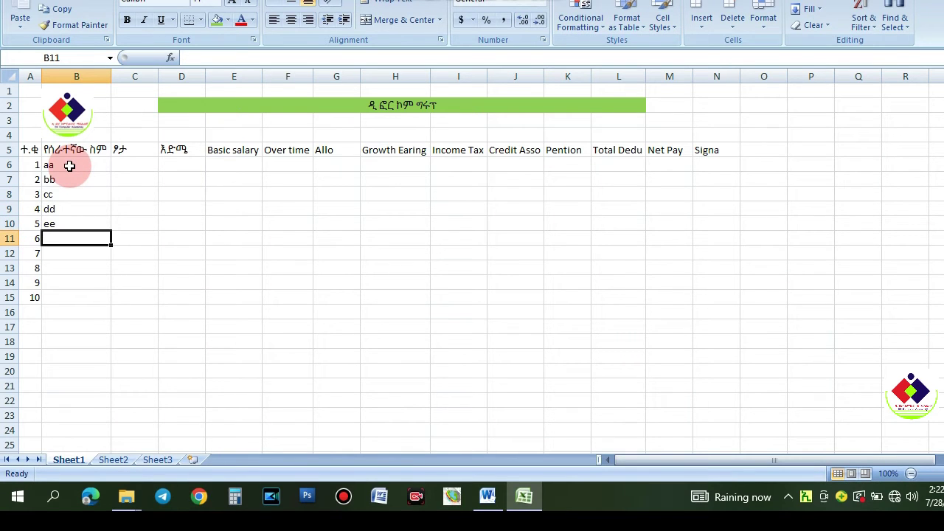
type("ff")
key("Return")
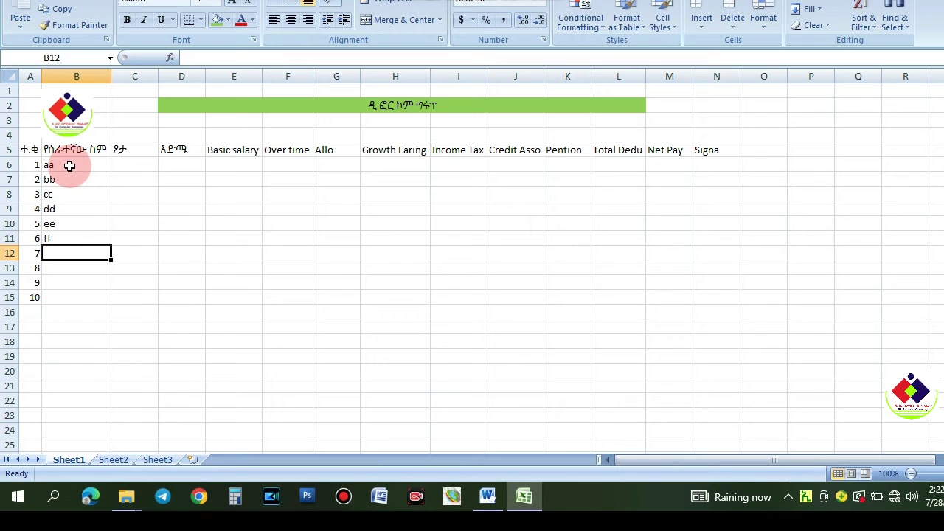
Step: Enter the placeholder employee names gg, hh, ii, jj and kk in B12:B16
type("gg")
key("Return")
type("h")
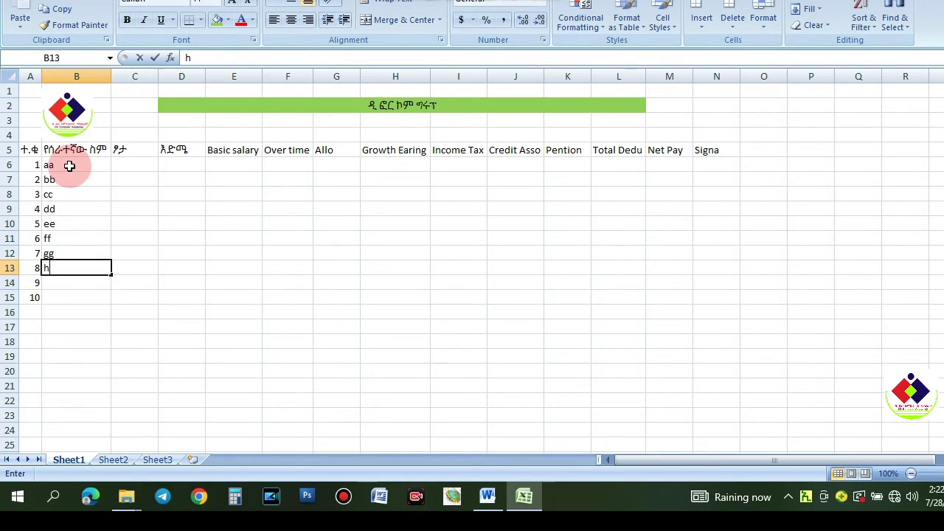
type("h")
key("Return")
type("ii")
key("Return")
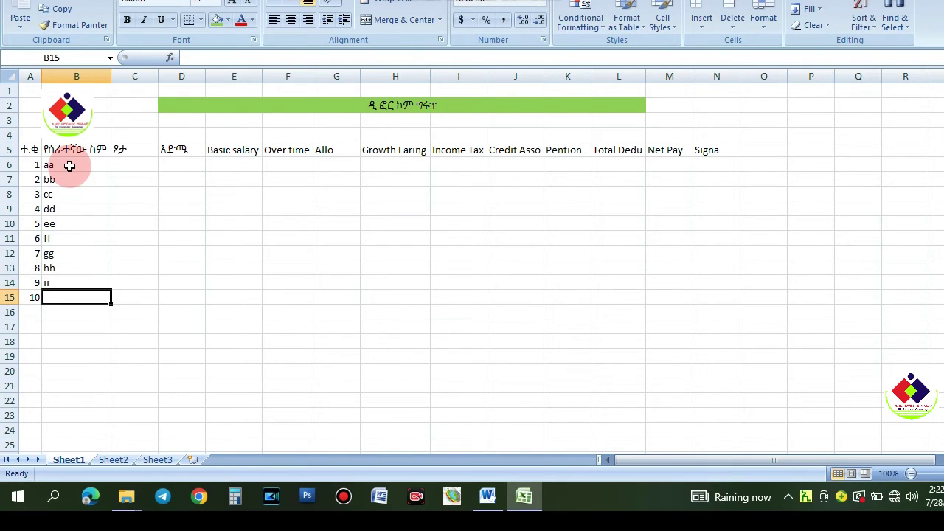
type("jj")
key("Return")
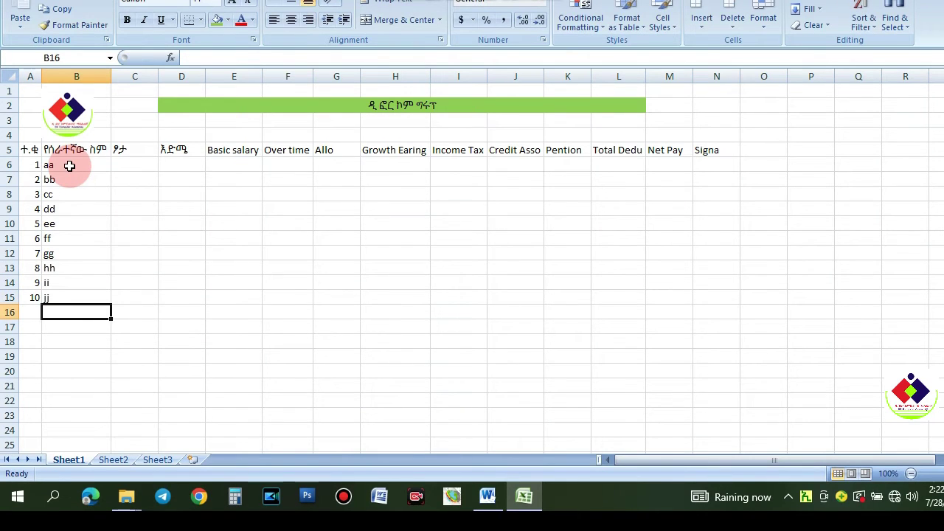
type("kk")
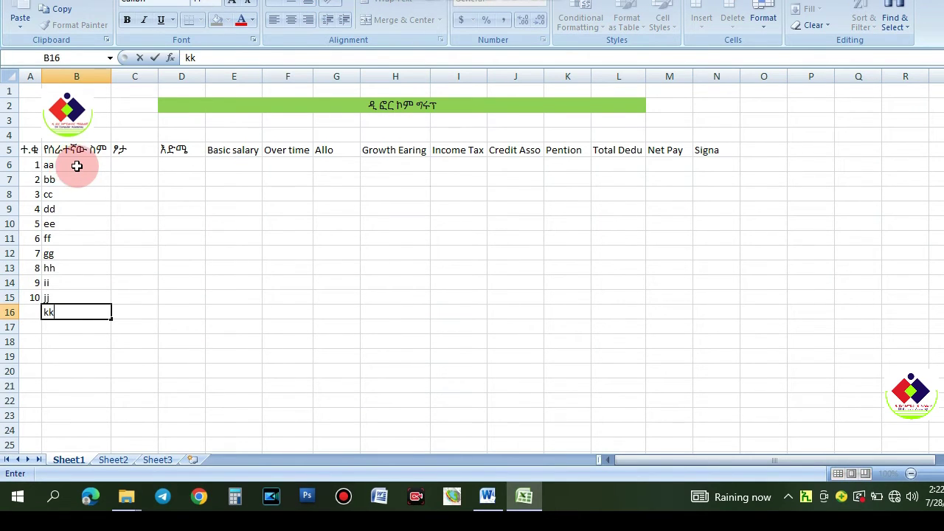
left_click(97, 256)
left_click(33, 312)
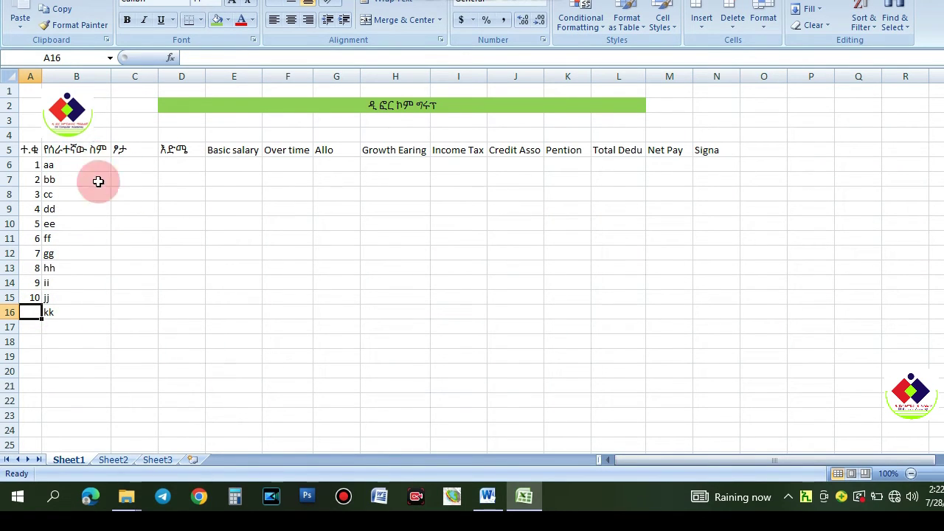
left_click(144, 164)
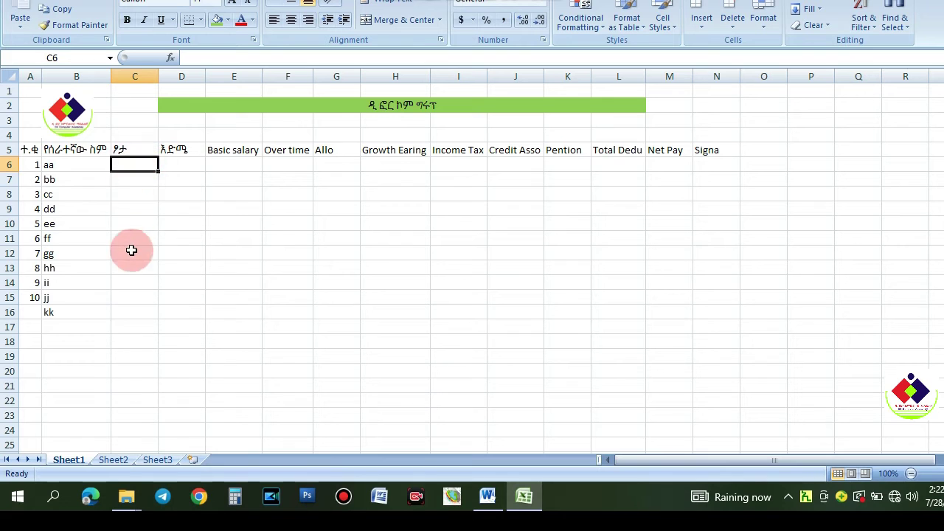
left_click(183, 162)
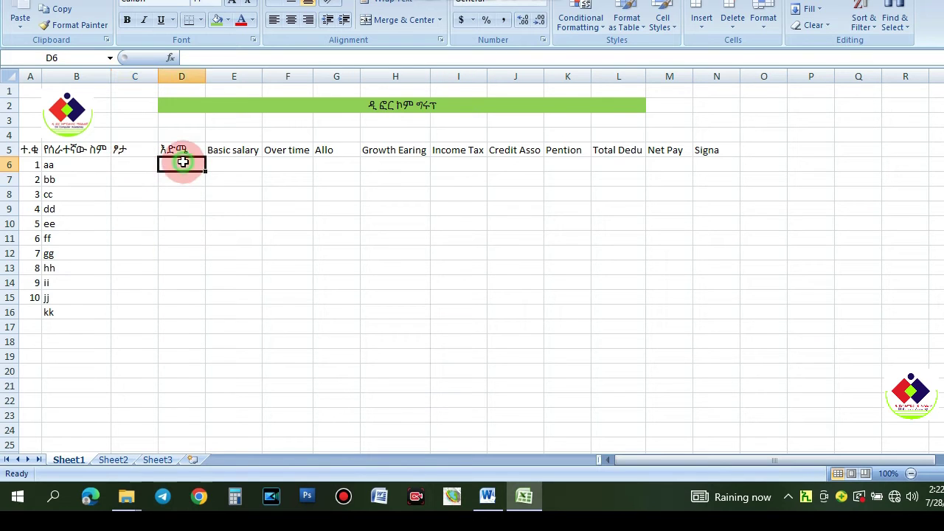
left_click(232, 166)
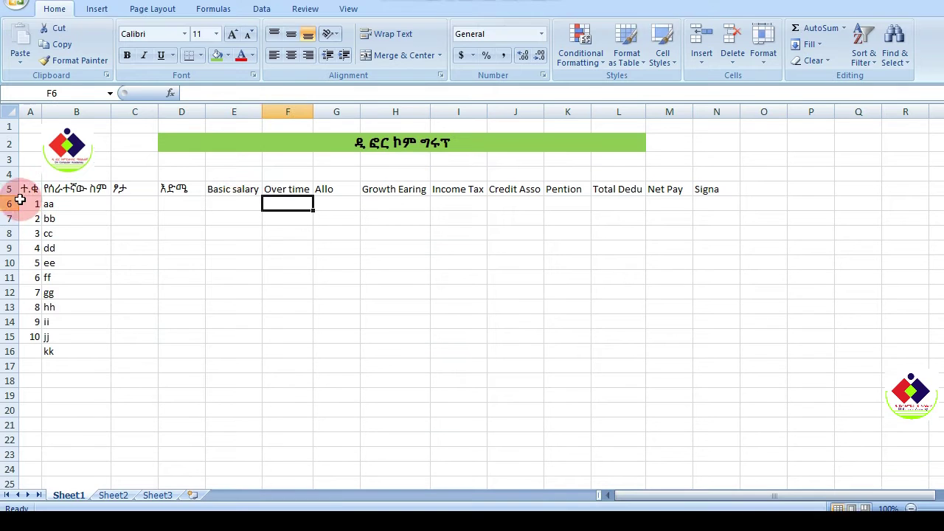
left_click(242, 199)
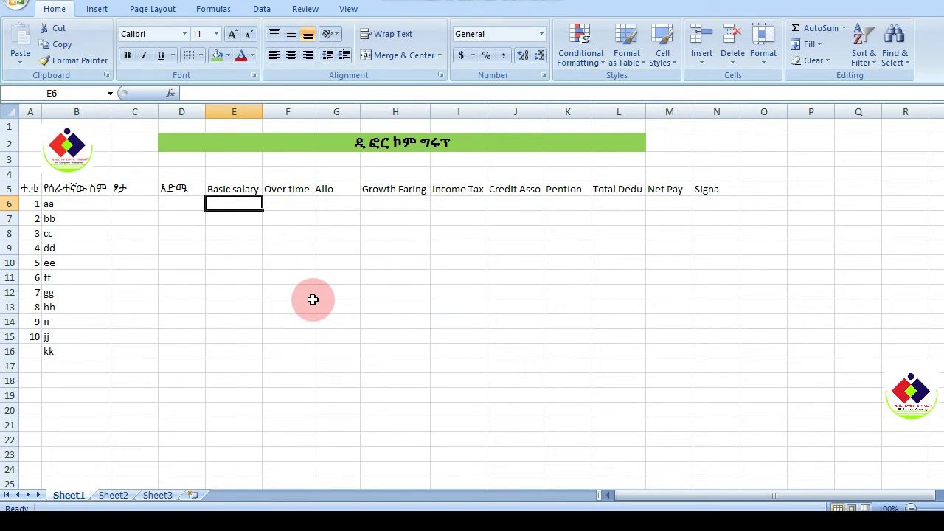
key("Up")
key("Left")
key("Left")
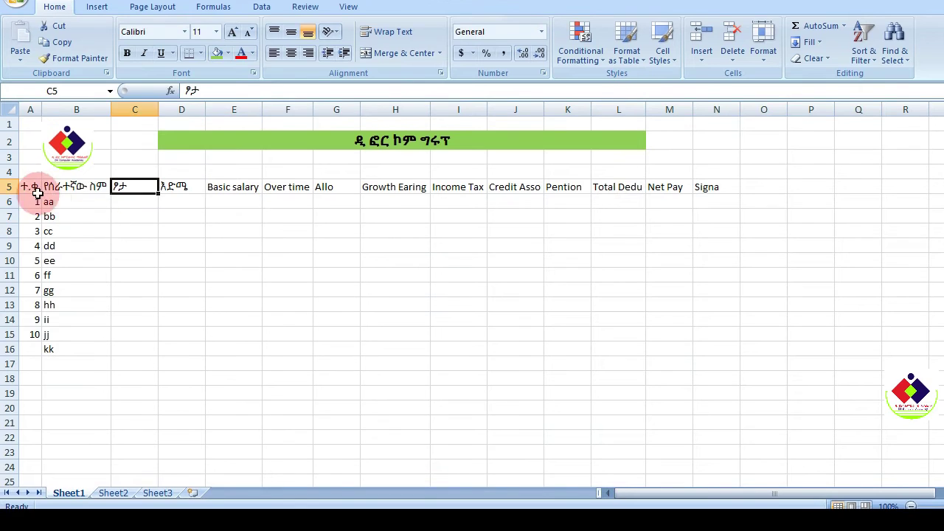
Step: Format the headings in A5:N5 with an orange fill, bold text and font size 12
left_click_drag(27, 187, 695, 185)
left_click(229, 54)
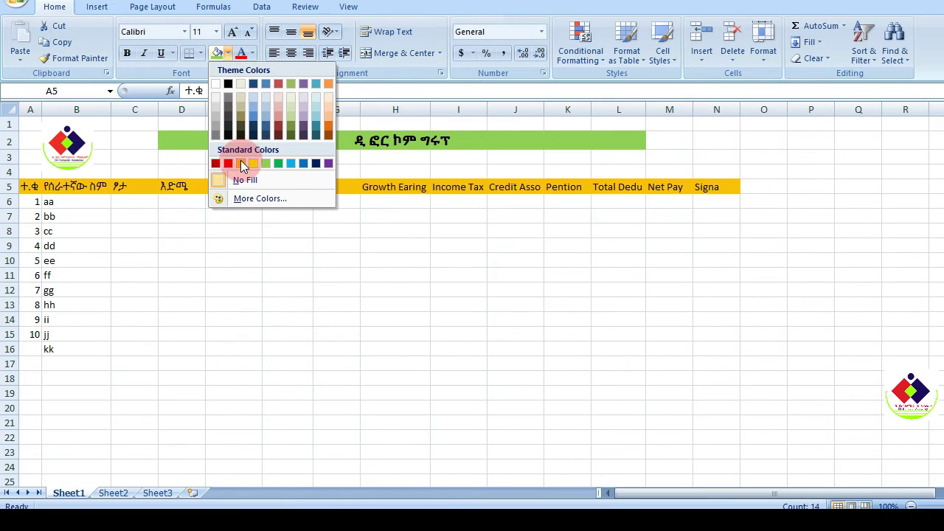
left_click(235, 160)
left_click(127, 53)
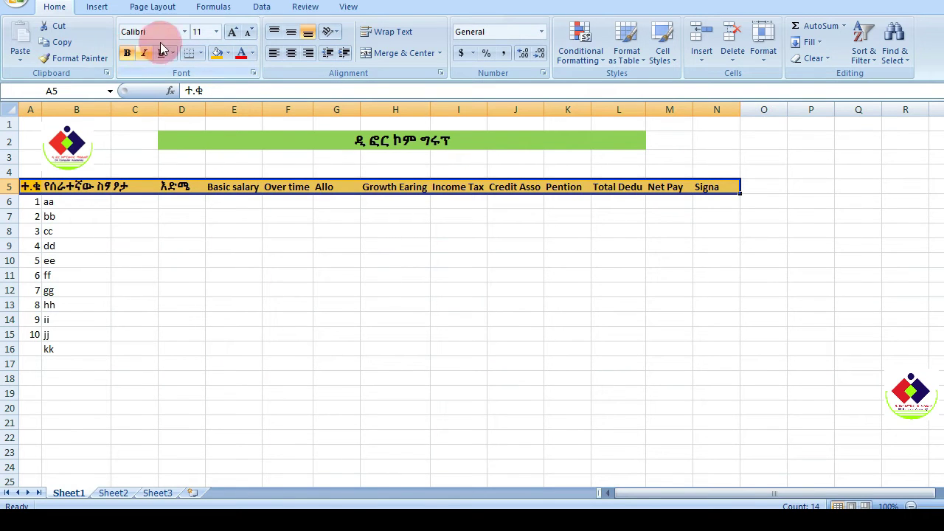
left_click(230, 32)
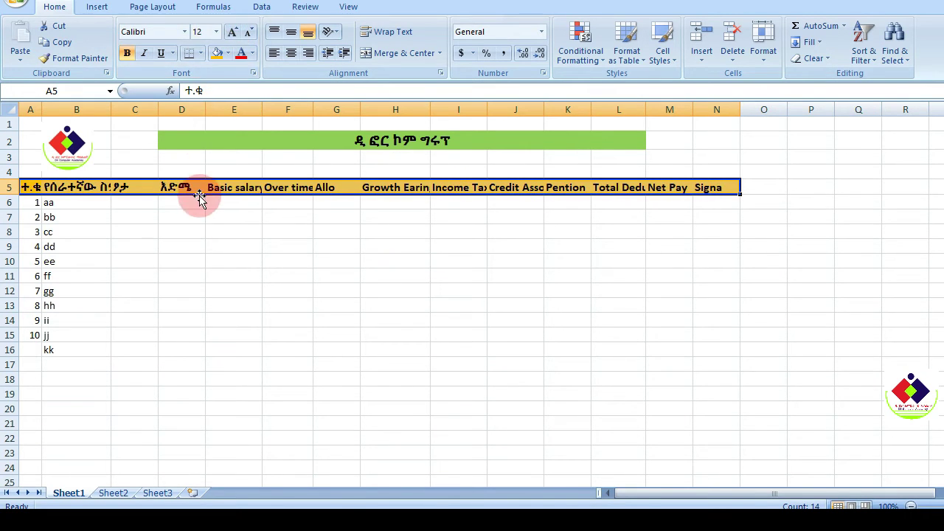
Step: Center the headings horizontally across the whole of row 5
left_click(105, 218)
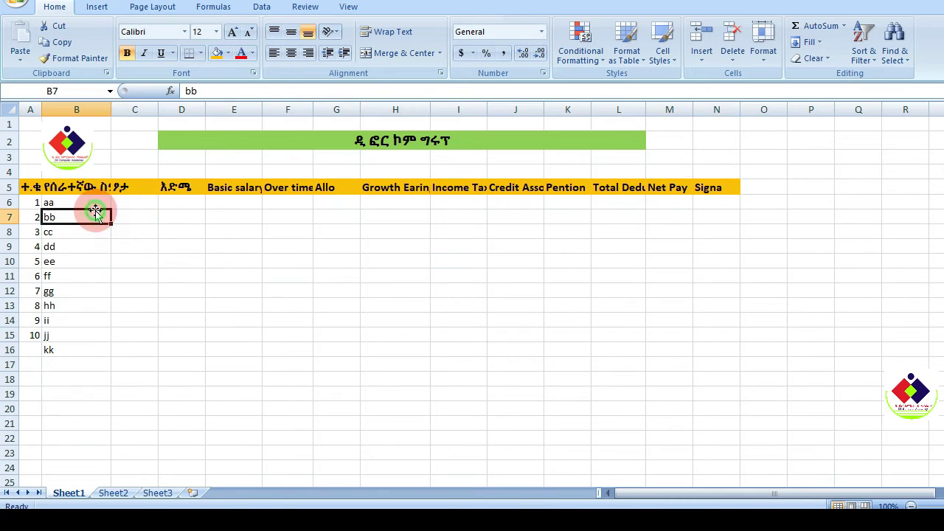
left_click(9, 187)
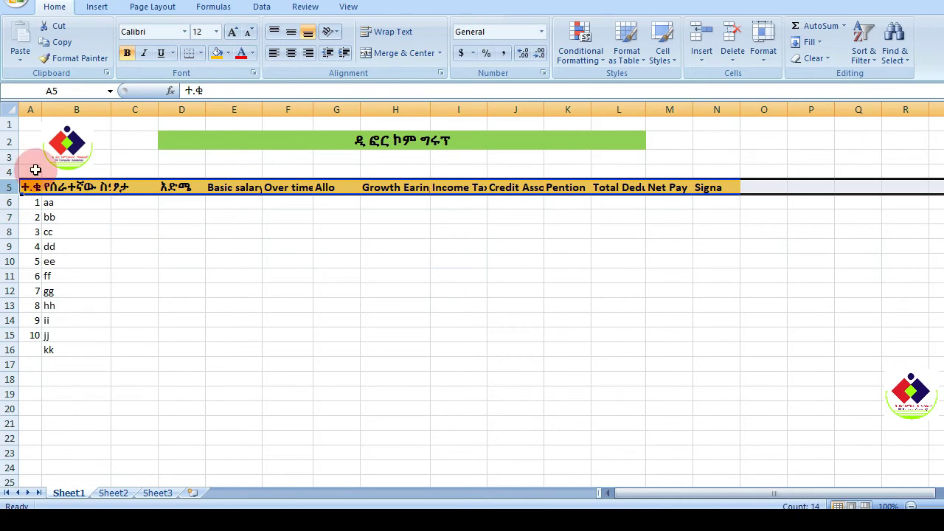
left_click(291, 53)
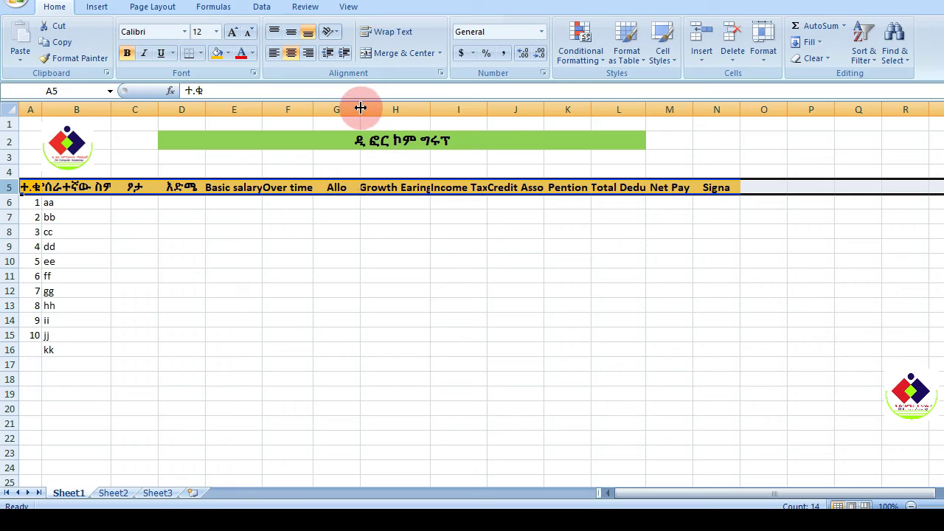
Step: Autofit columns H, I, L, E and F to their enlarged bold headings
double_click(432, 109)
double_click(497, 109)
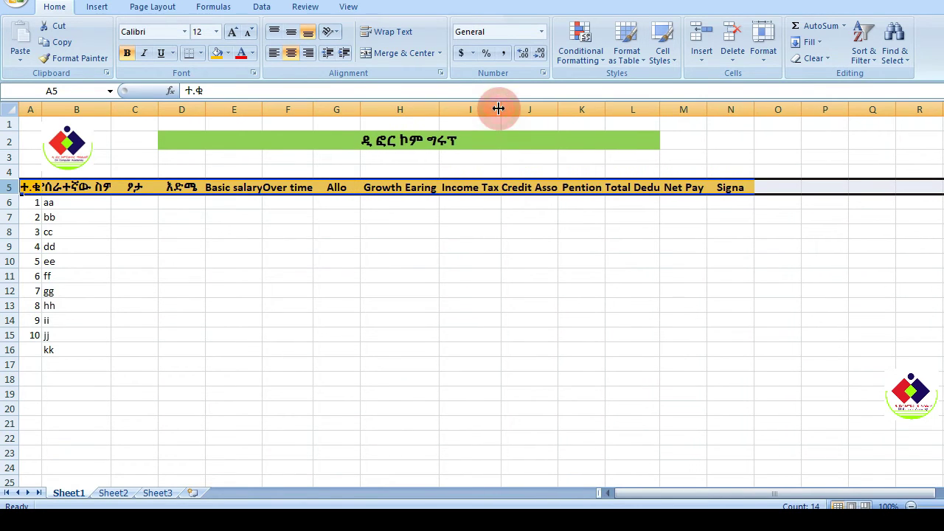
double_click(659, 109)
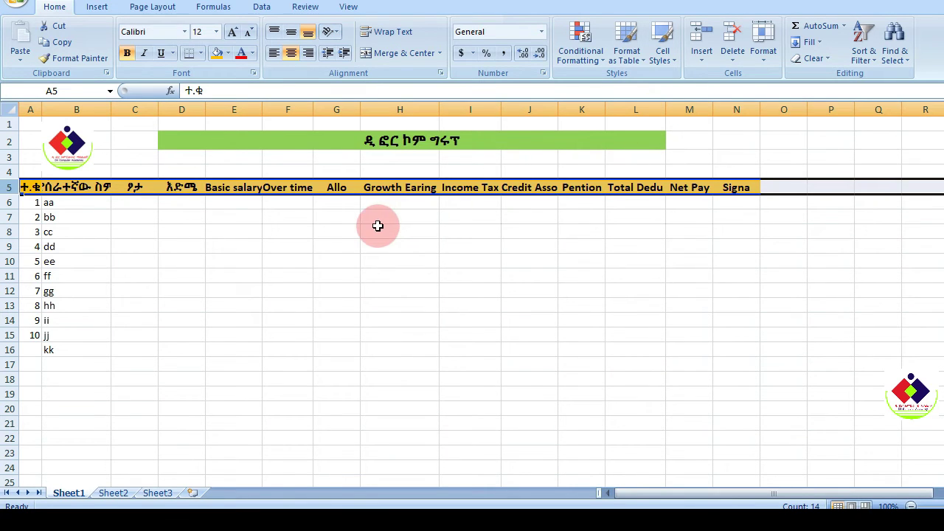
left_click(299, 249)
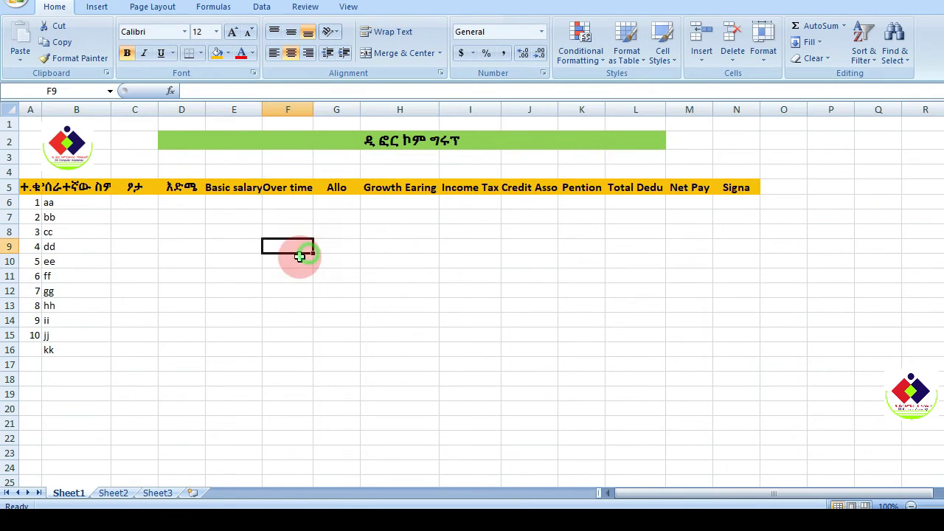
double_click(262, 109)
double_click(321, 109)
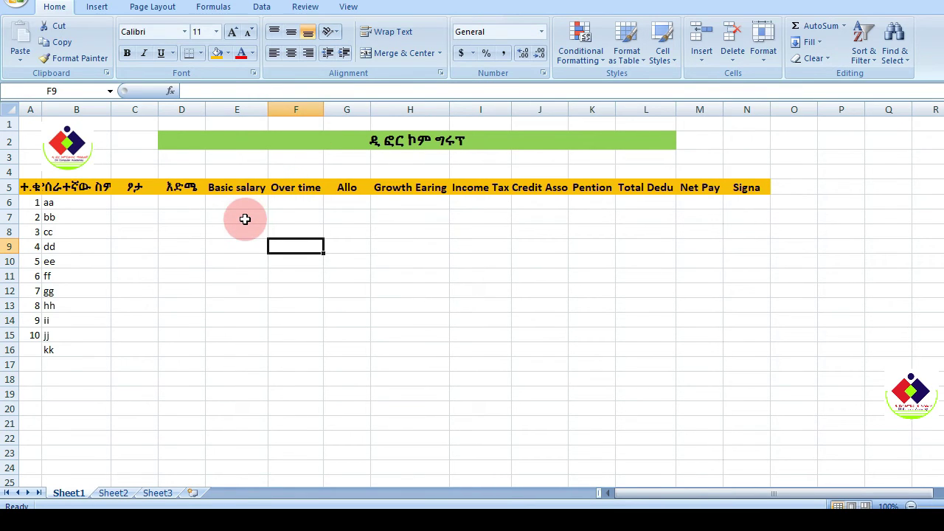
Step: Enter the basic salaries 8500 and 7500 for employees aa and bb in E6:E7
left_click(149, 205)
left_click(175, 204)
left_click(224, 204)
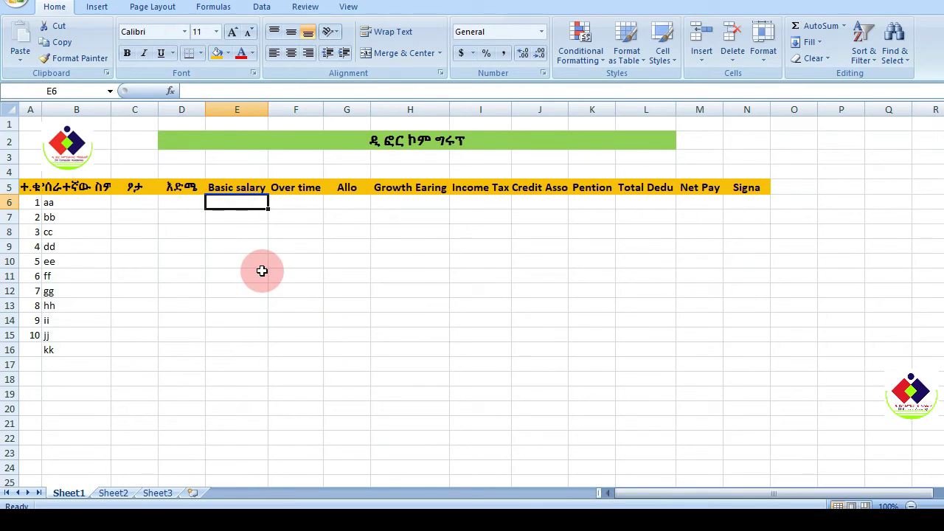
type("8500")
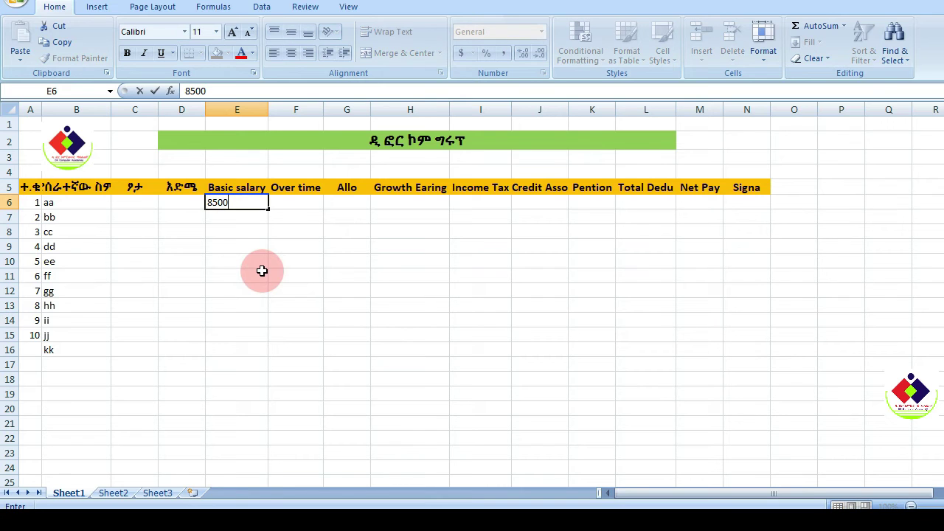
key("Return")
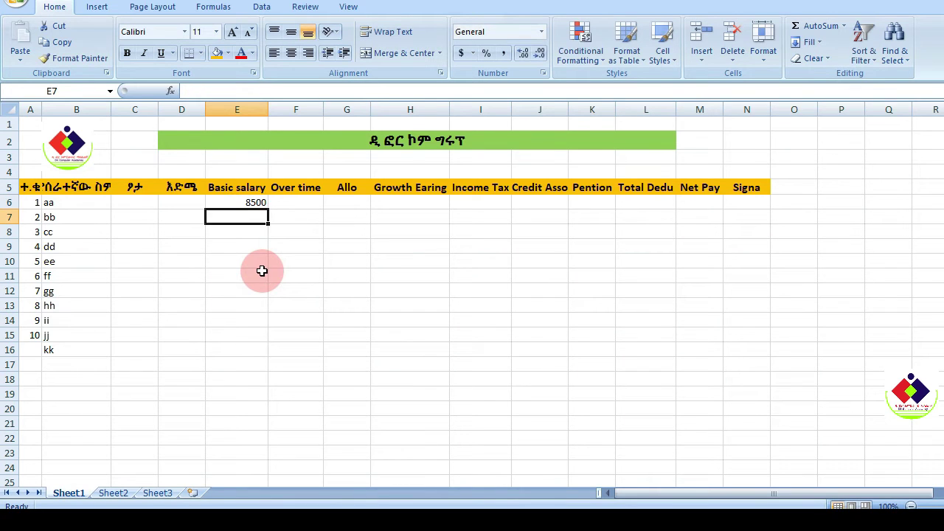
type("7500")
left_click(253, 203)
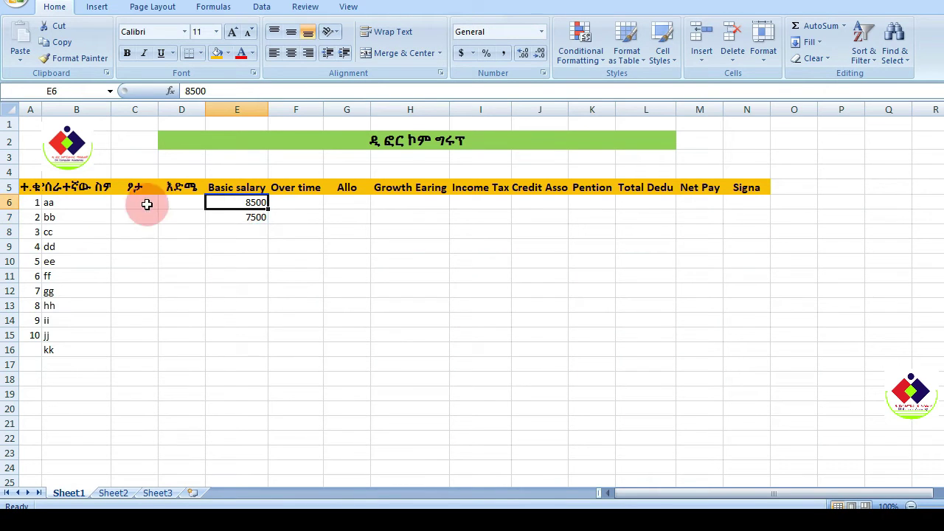
left_click(243, 218)
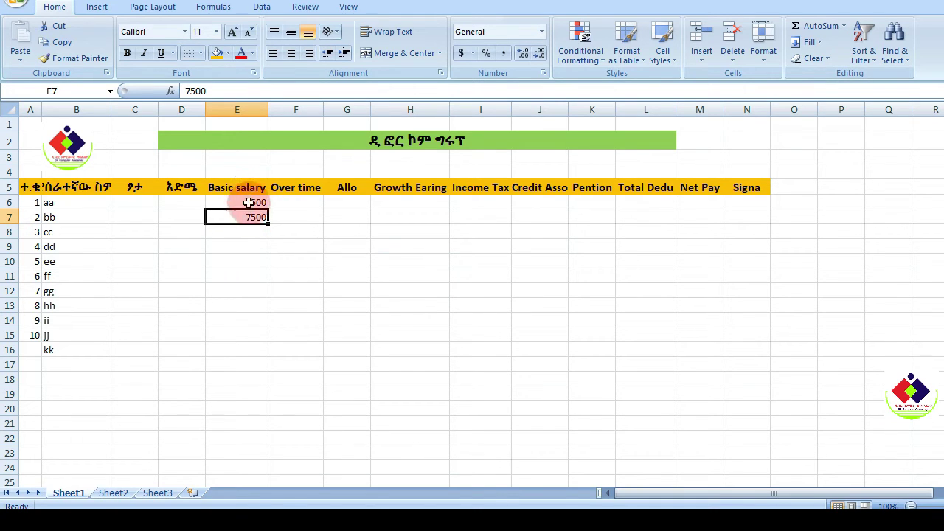
Step: Fill in the basic salaries 5500, 3000, 2500 and 1500 for employees cc to ff in E8:E11
left_click(244, 234)
type("5500")
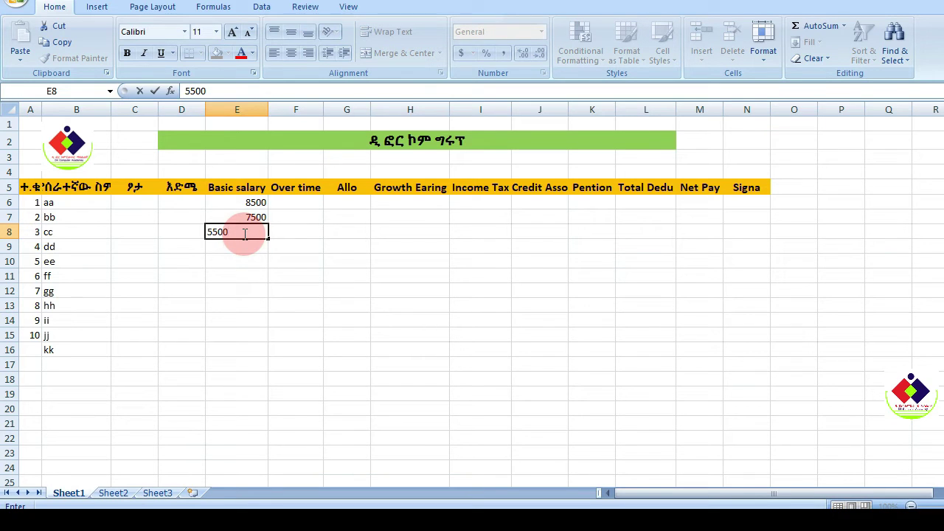
left_click(244, 247)
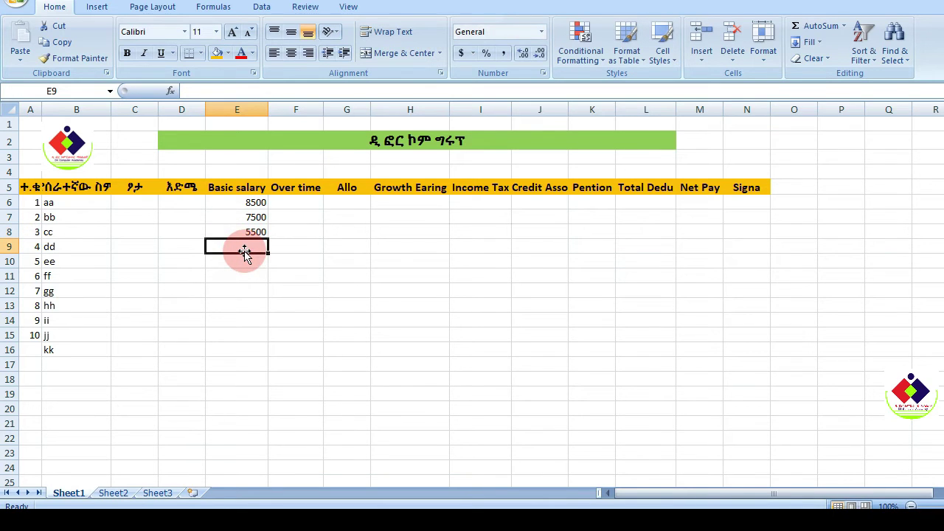
type("3000")
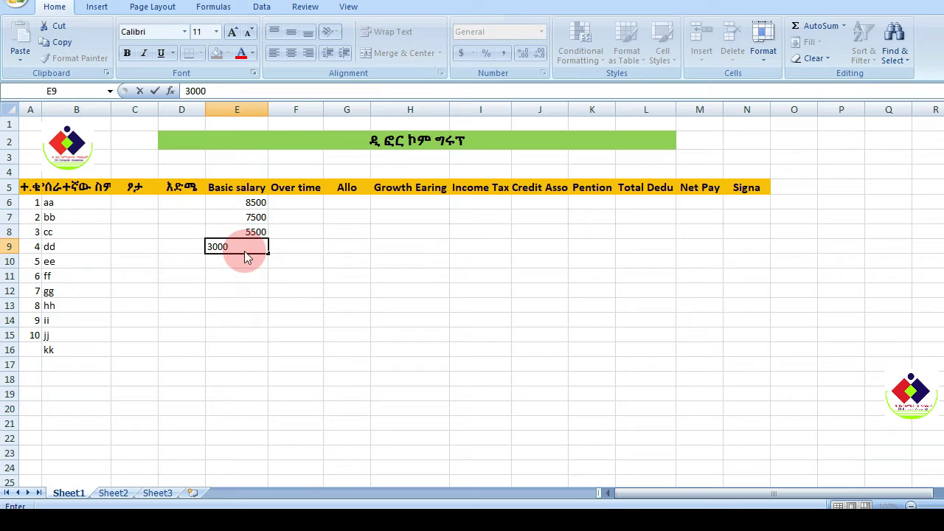
key("Return")
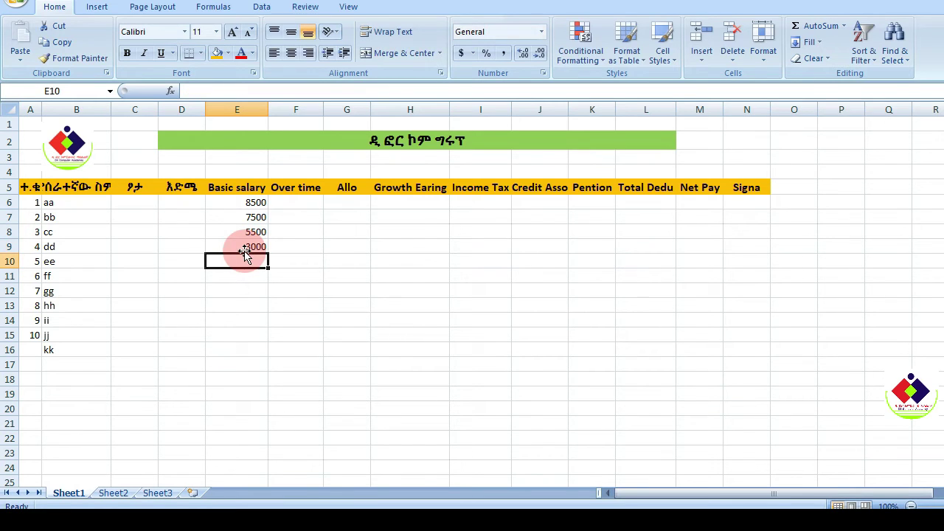
type("2500")
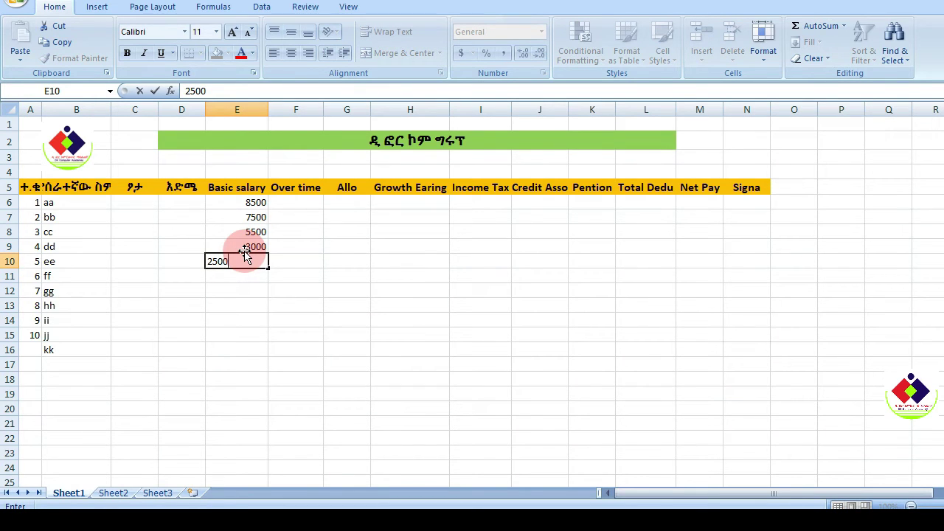
key("Return")
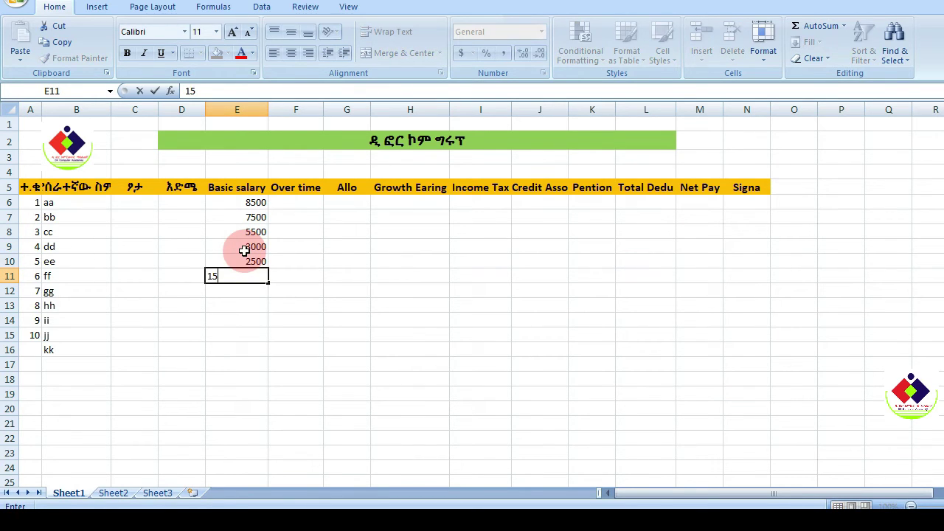
type("1500")
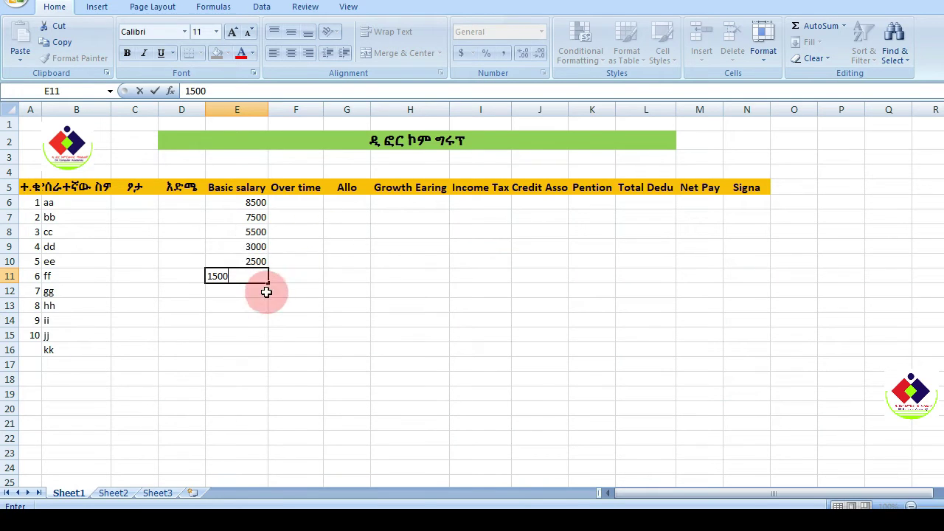
key("Return")
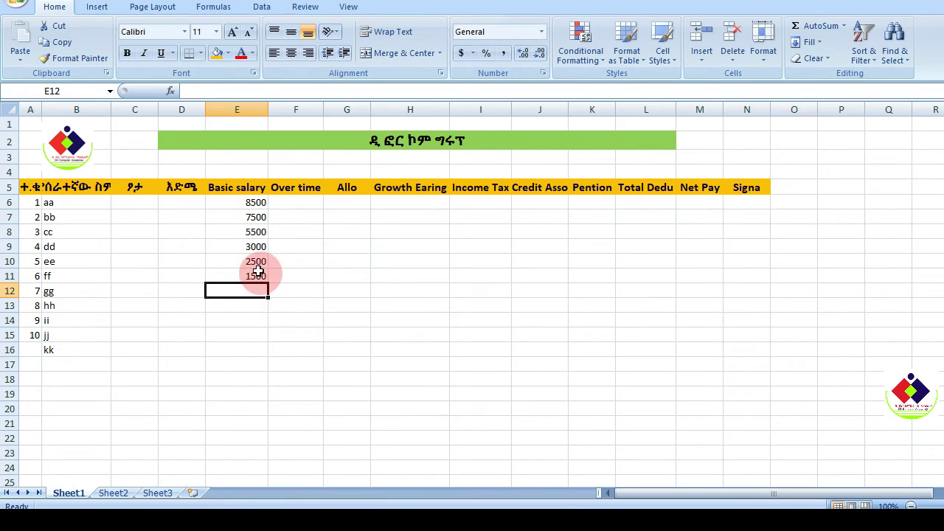
Step: Center the row numbers, employee names and basic salaries horizontally in the rows below the headings
left_click_drag(244, 200, 239, 269)
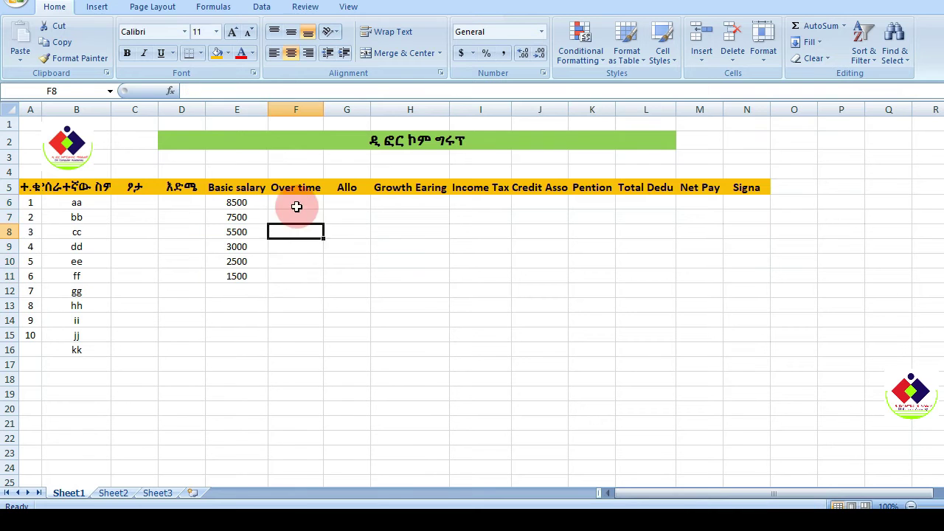
left_click(297, 204)
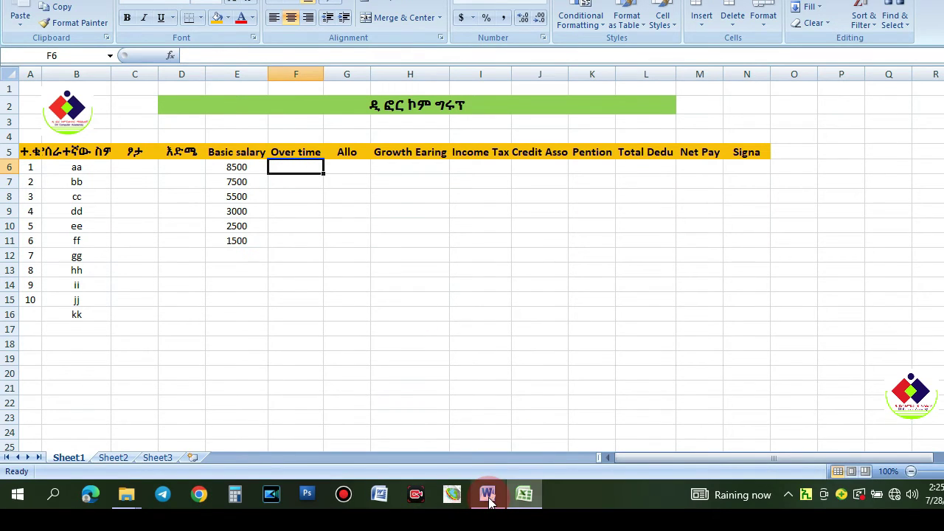
Step: Switch to the Word notes and examine the Over Time formula, its percentage rates and the explanation of the 160 divisor
left_click(488, 493)
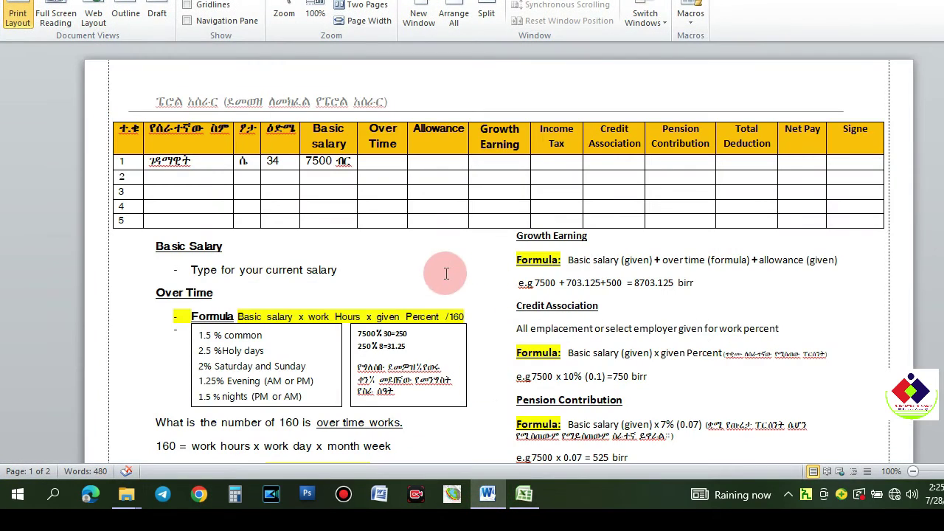
scroll(354, 268, "down", 2)
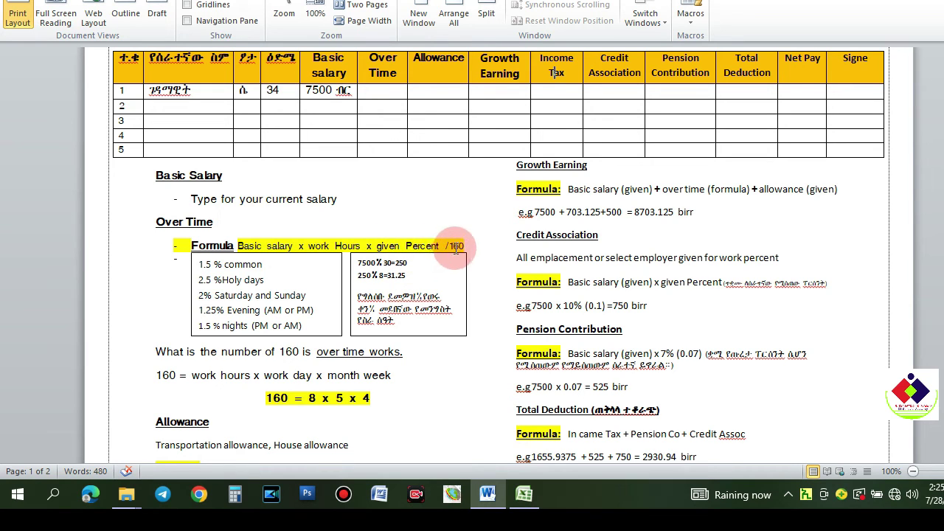
left_click(314, 398)
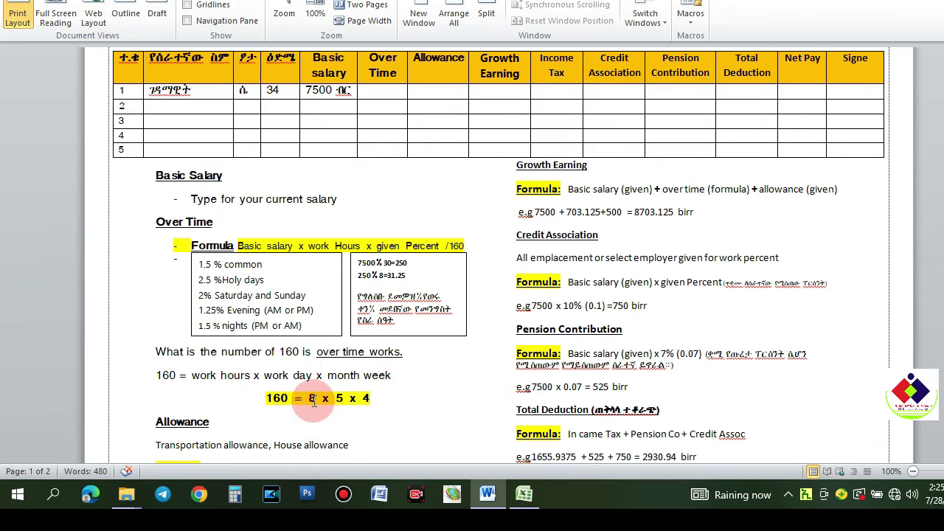
left_click(342, 398)
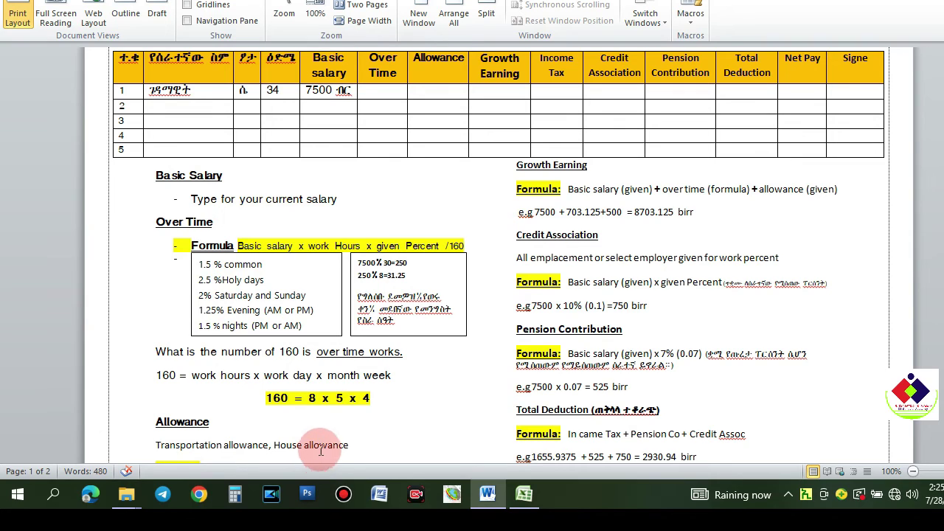
left_click(368, 399)
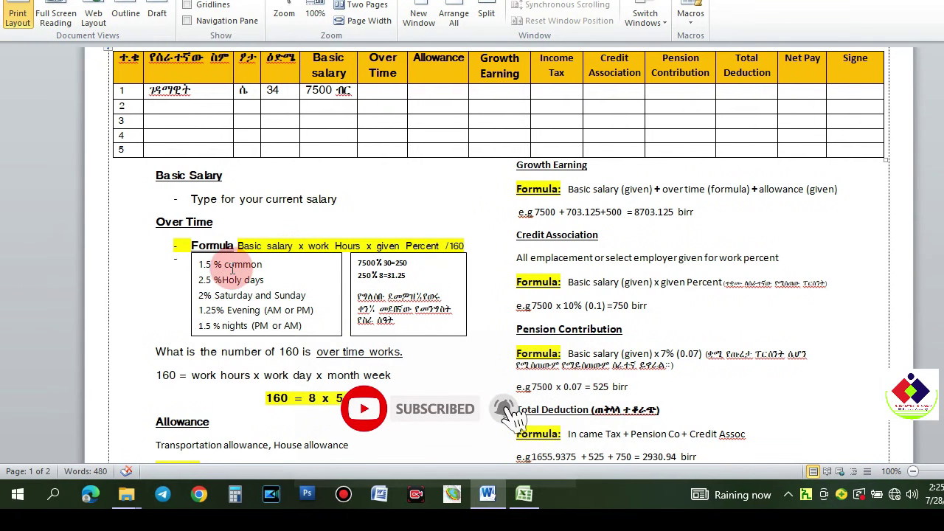
left_click(233, 269)
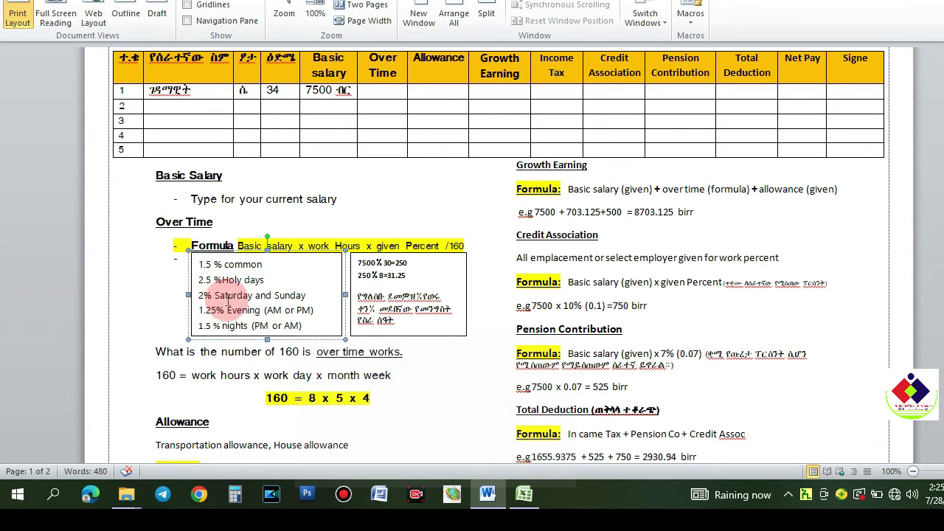
left_click(268, 280)
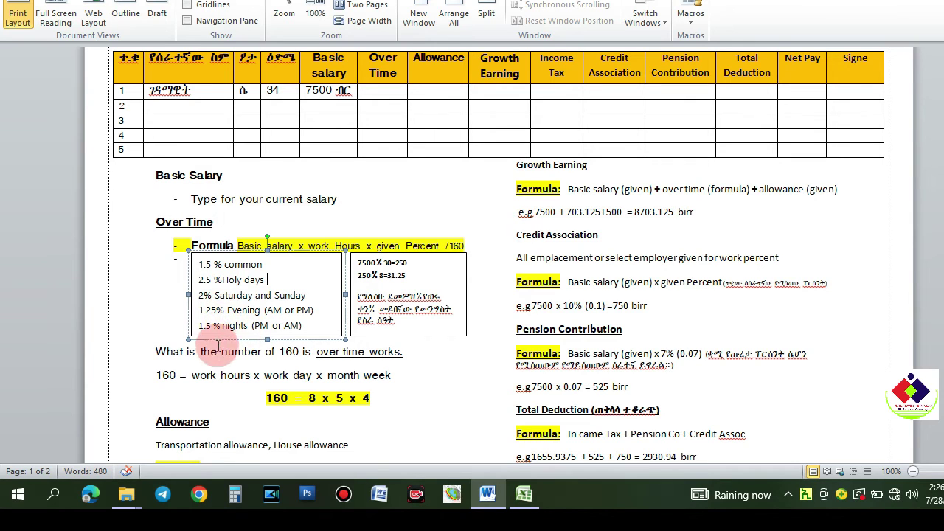
left_click(352, 351)
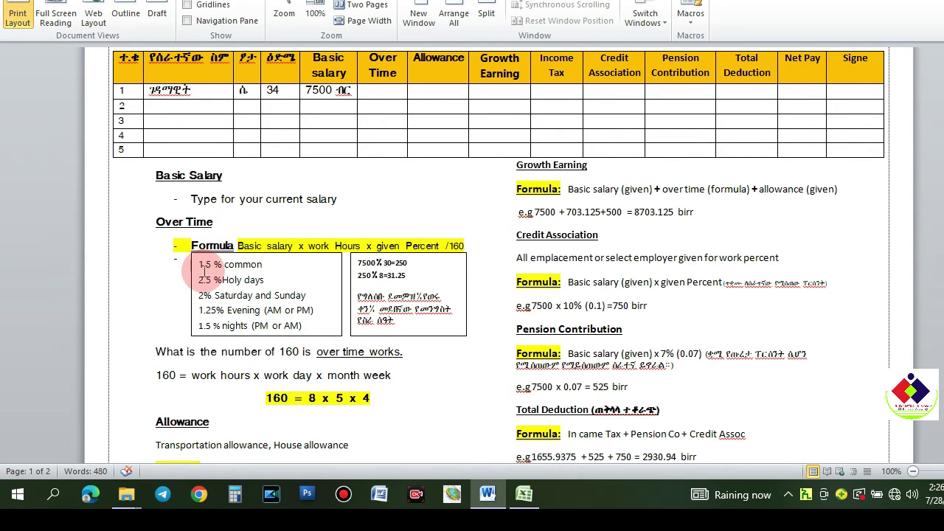
Step: Return to the Excel payroll sheet and calculate aa's overtime in F6 with the SUM function, using E6*1.5/160 as its argument
key("alt+Tab")
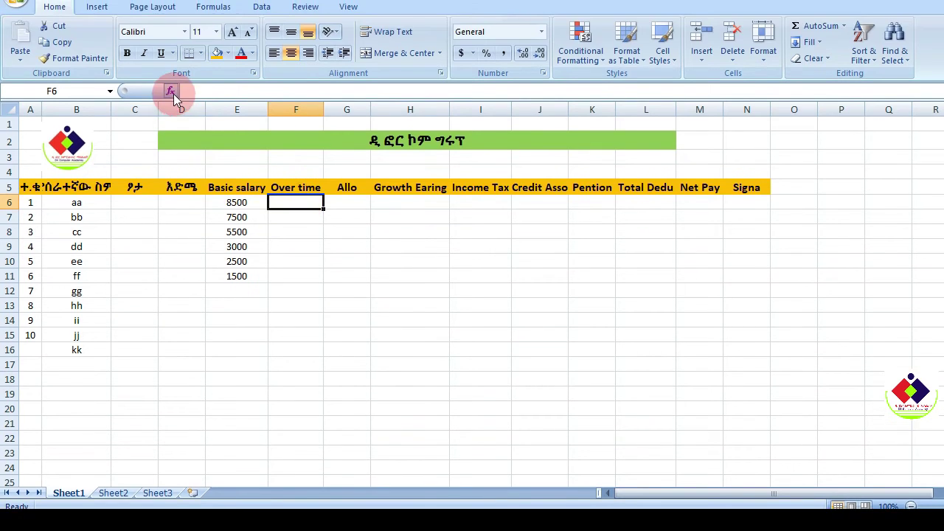
left_click(170, 55)
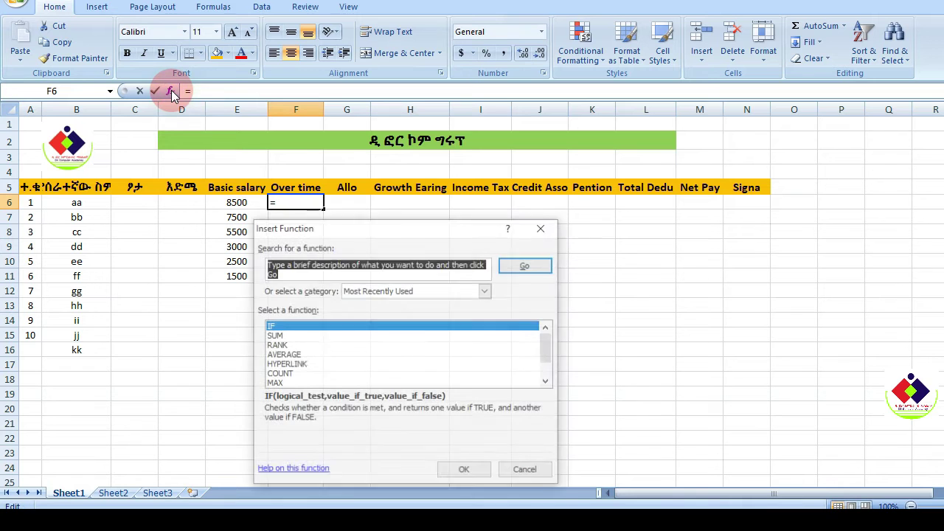
left_click(279, 336)
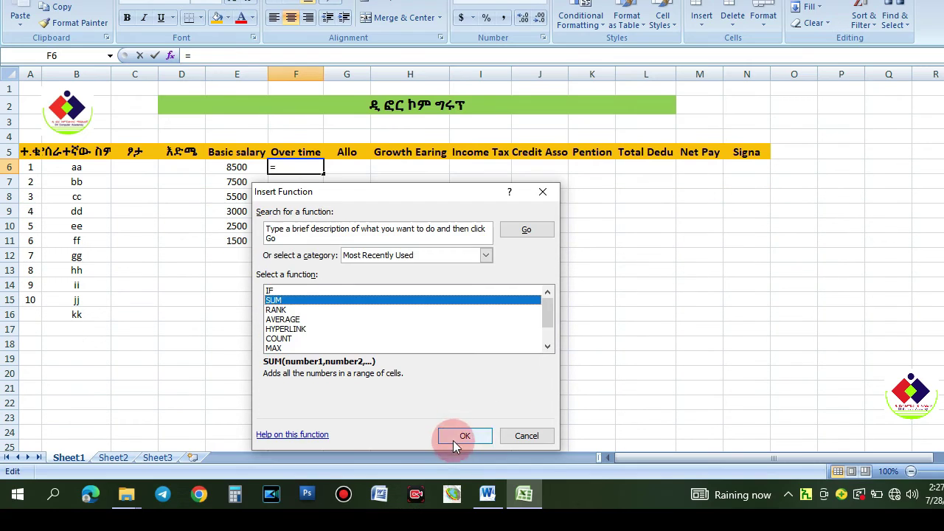
left_click(457, 471)
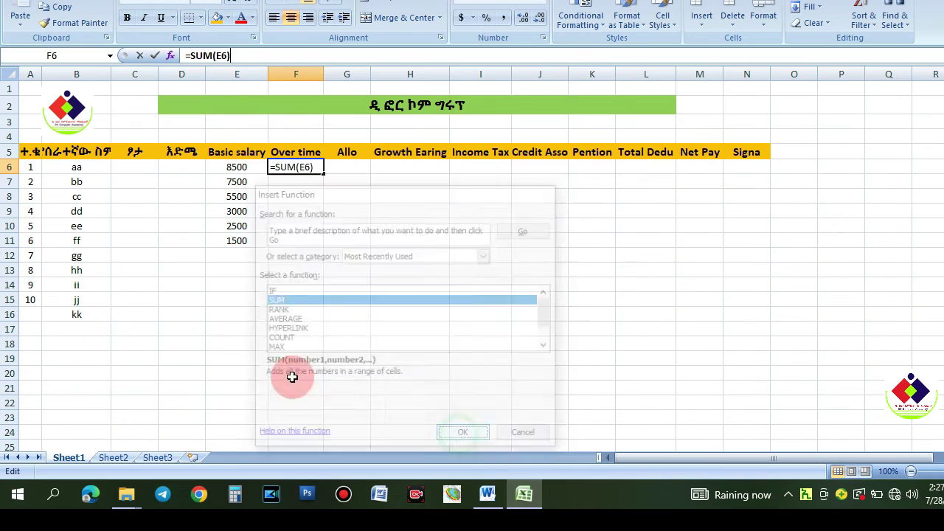
left_click_drag(319, 205, 316, 240)
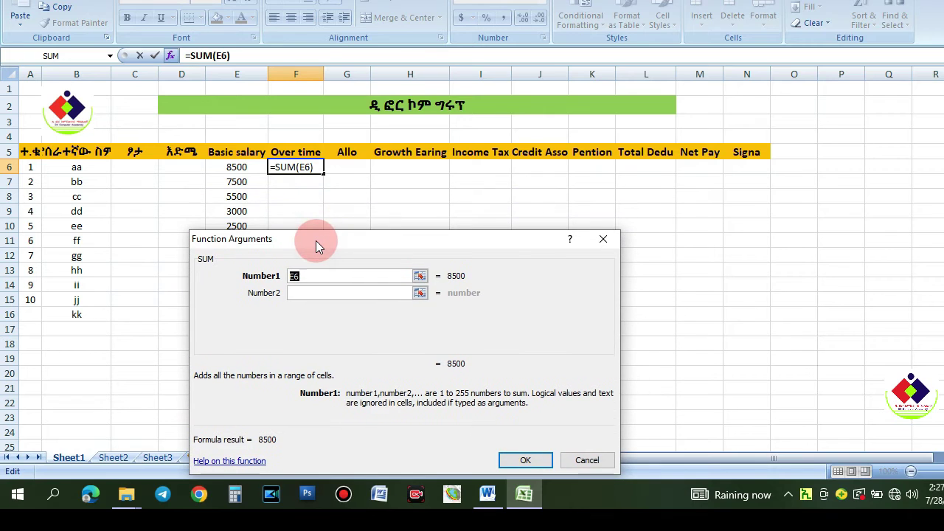
left_click(229, 168)
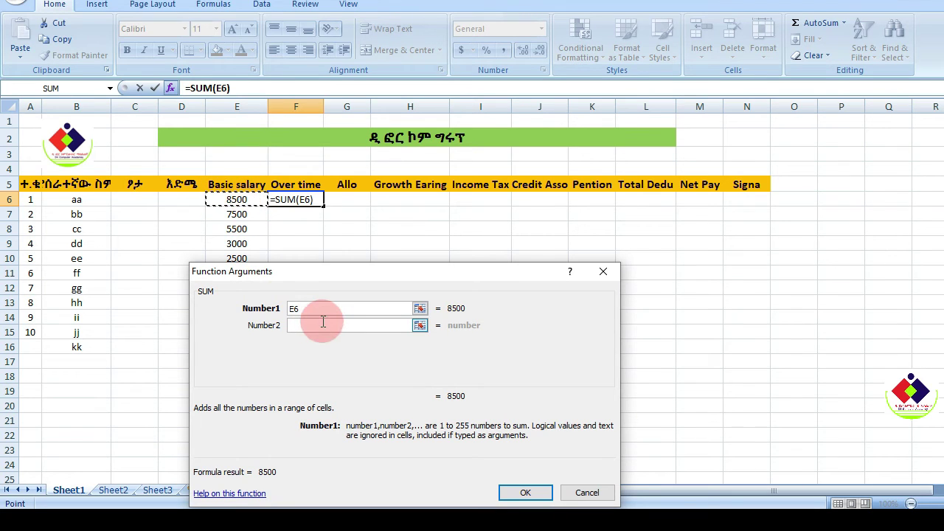
type("*")
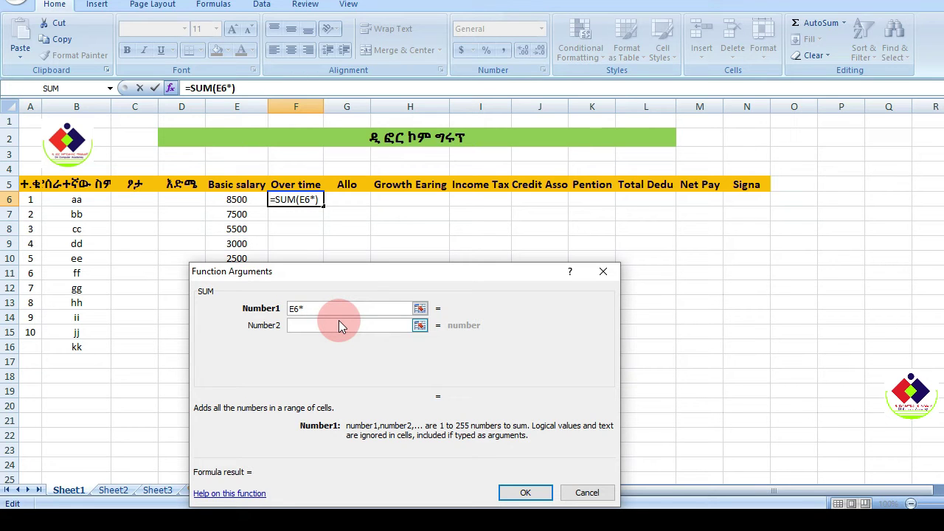
type("1.5")
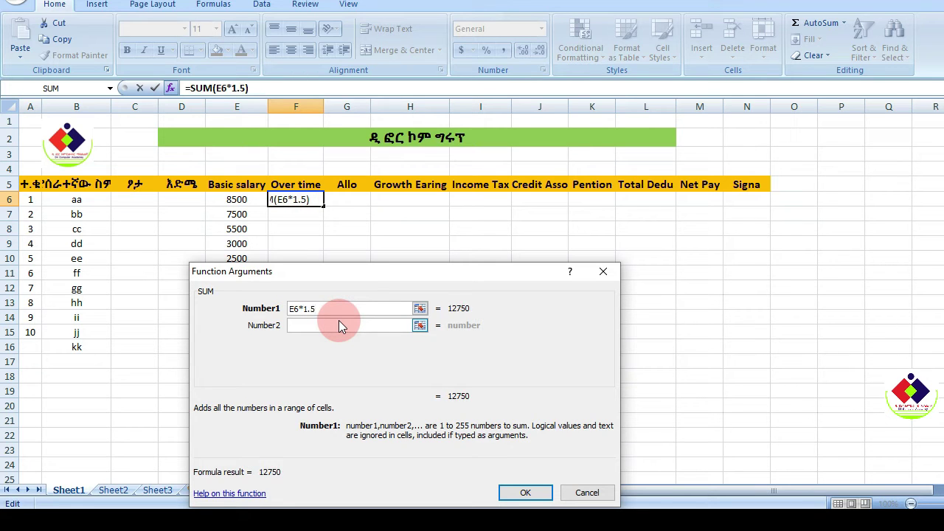
type("/")
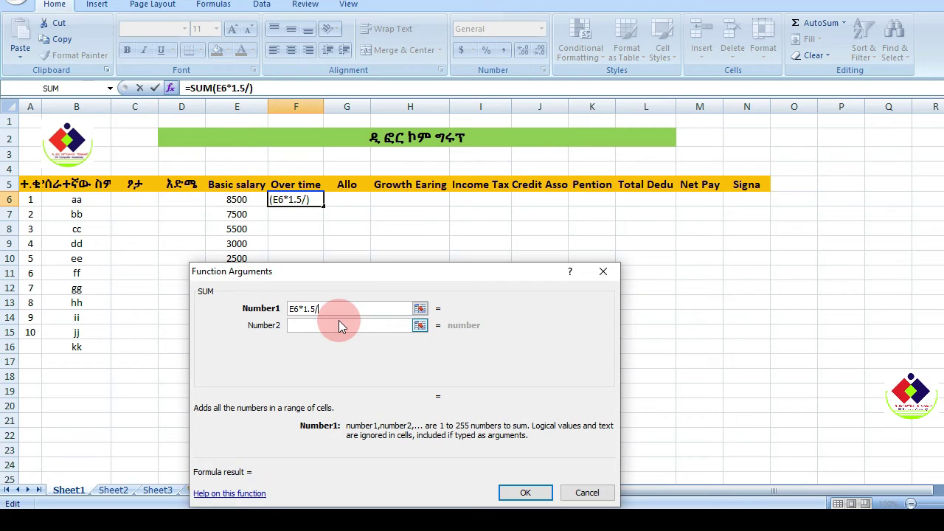
type("16")
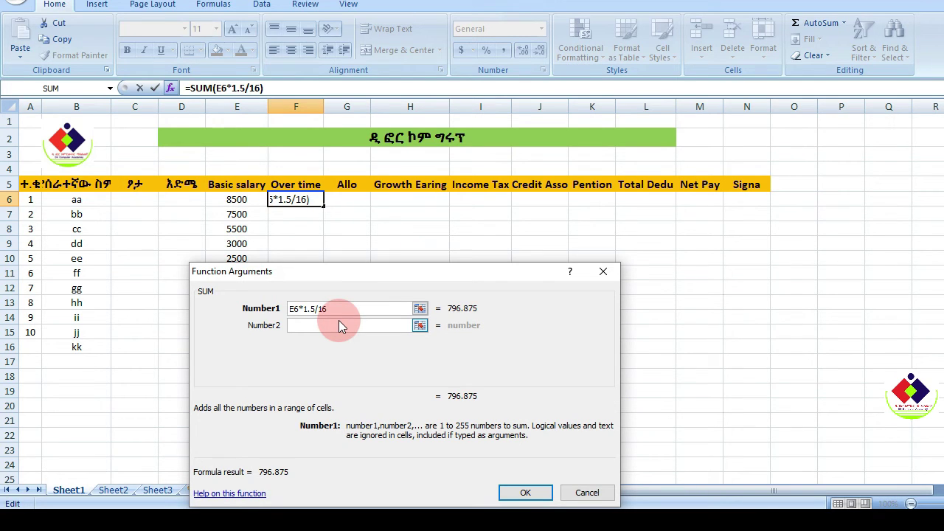
type("0")
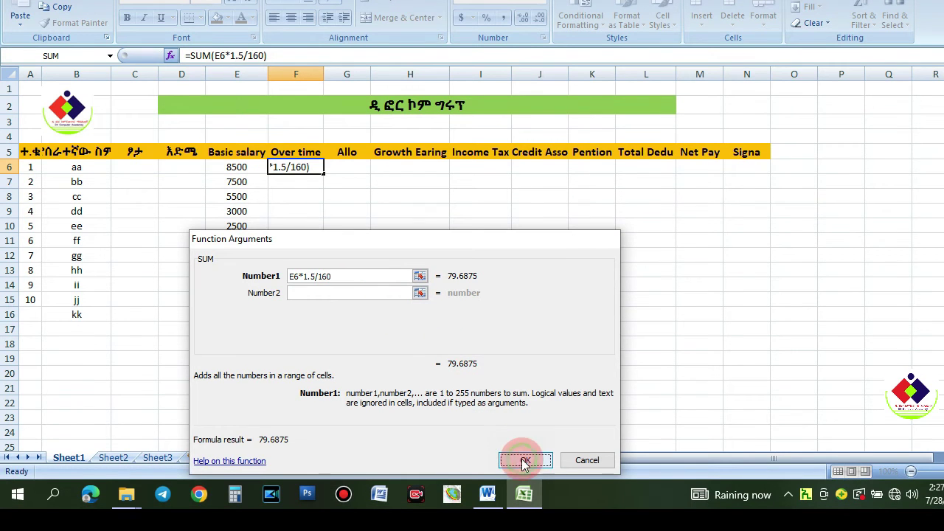
left_click(523, 460)
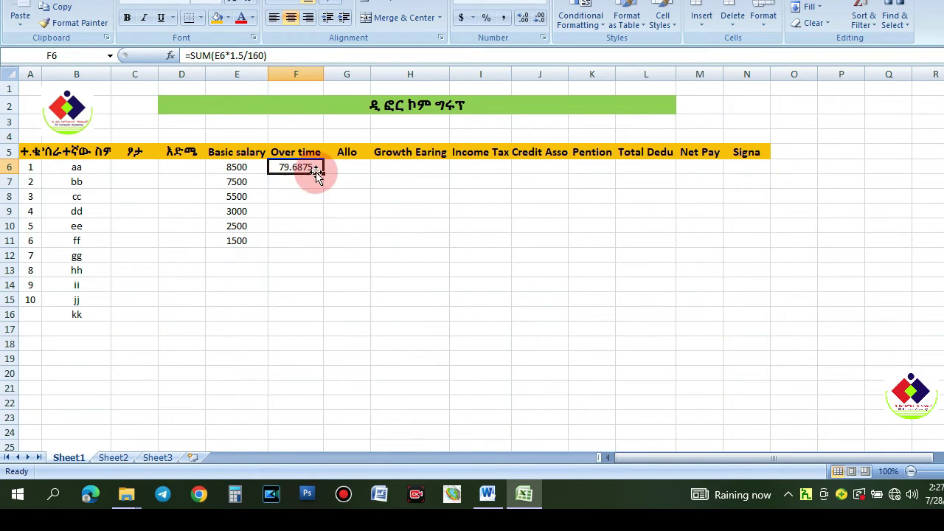
Step: Enter an allowance of 500 for employee aa in G6
left_click(282, 164)
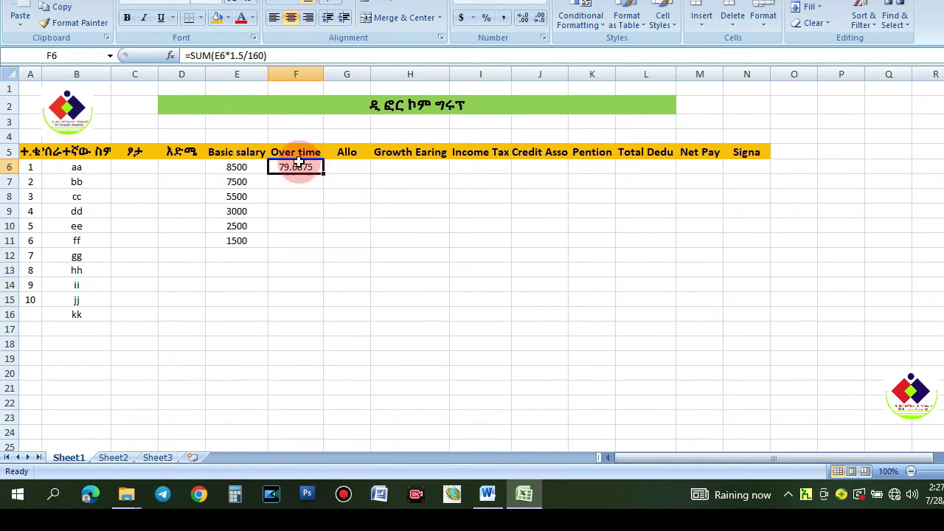
left_click(347, 168)
type("500")
key("Return")
left_click(345, 171)
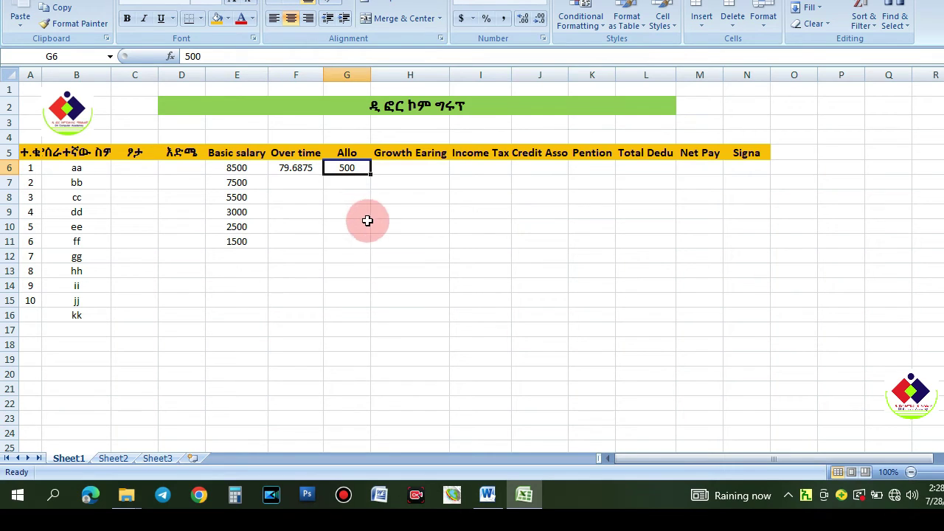
Step: Select aa's Growth Earing cell H6, then switch to the Word notes and examine the Growth Earning formula
left_click(394, 172)
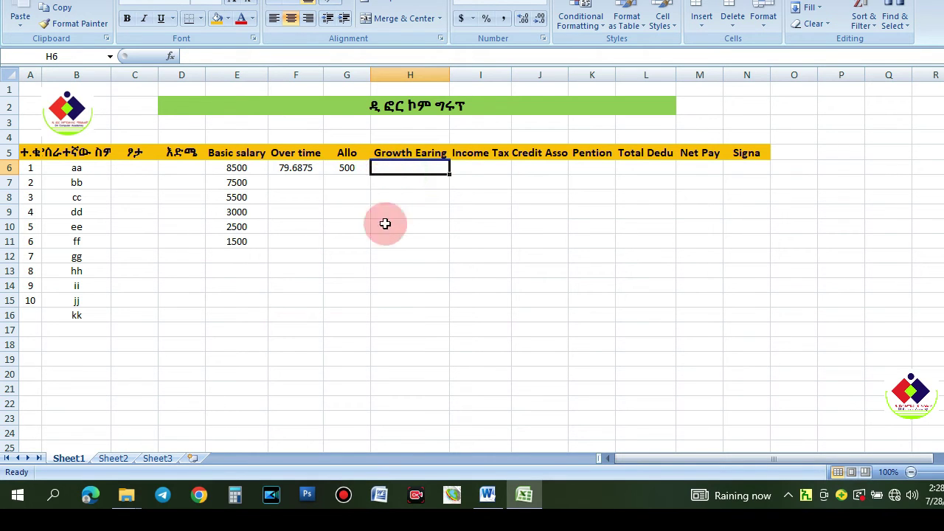
left_click(487, 493)
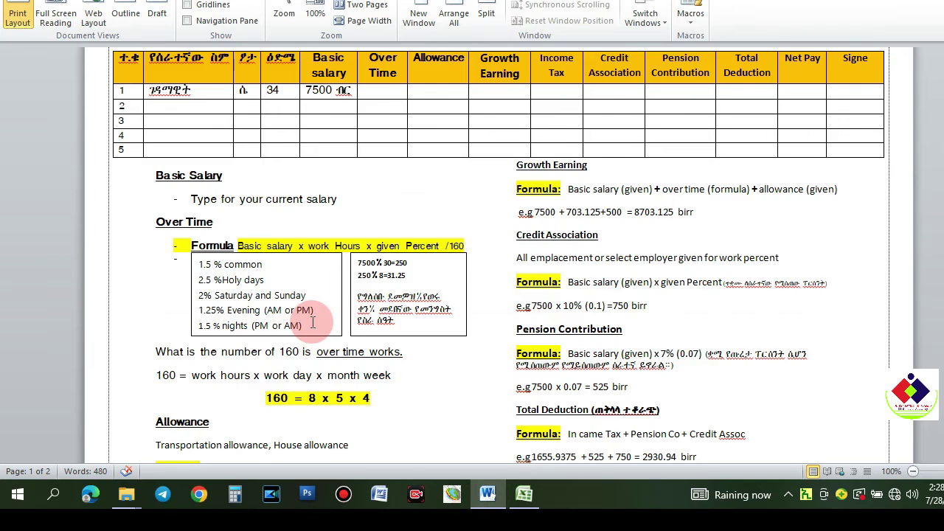
scroll(317, 347, "down", 2)
scroll(443, 332, "up", 1)
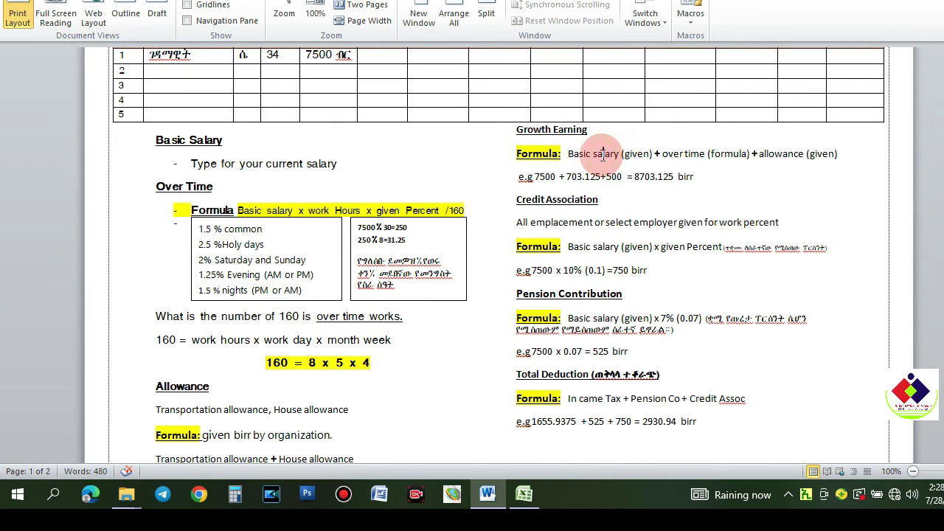
left_click(706, 153)
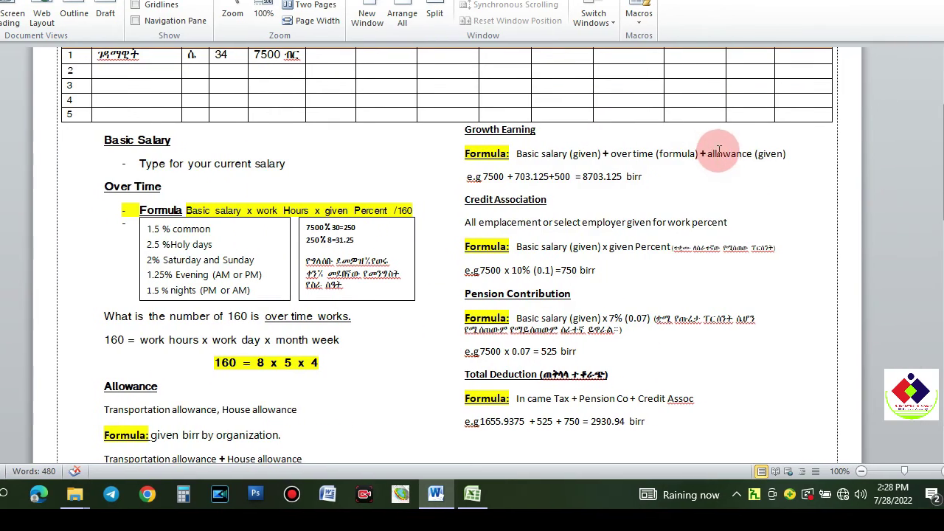
left_click(784, 154)
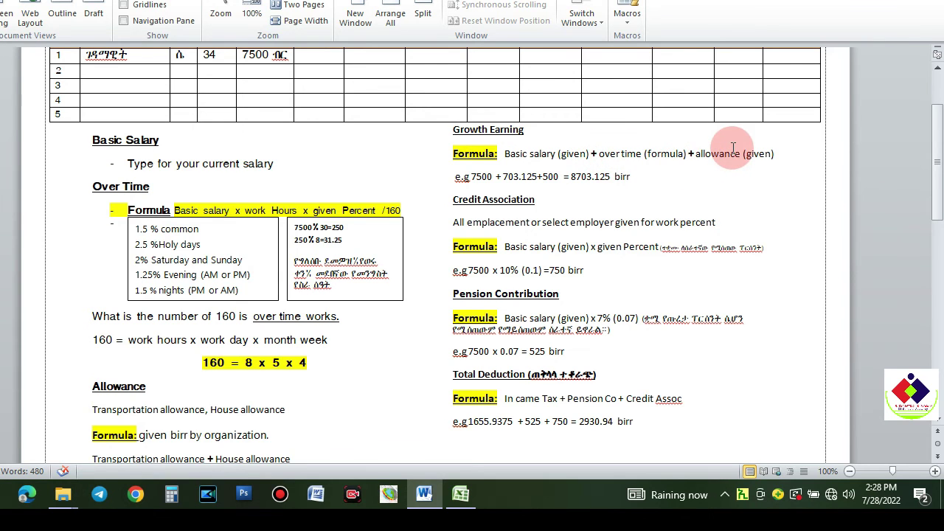
Step: Return to the Excel payroll sheet and calculate aa's growth earning in H6 with the SUM function, using E6+F6+G6 as its argument
key("alt+Tab")
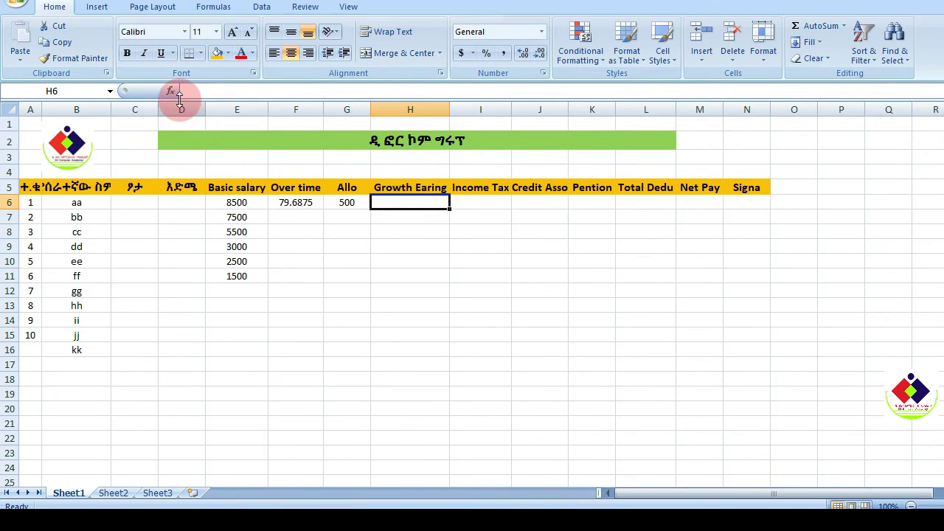
left_click(170, 91)
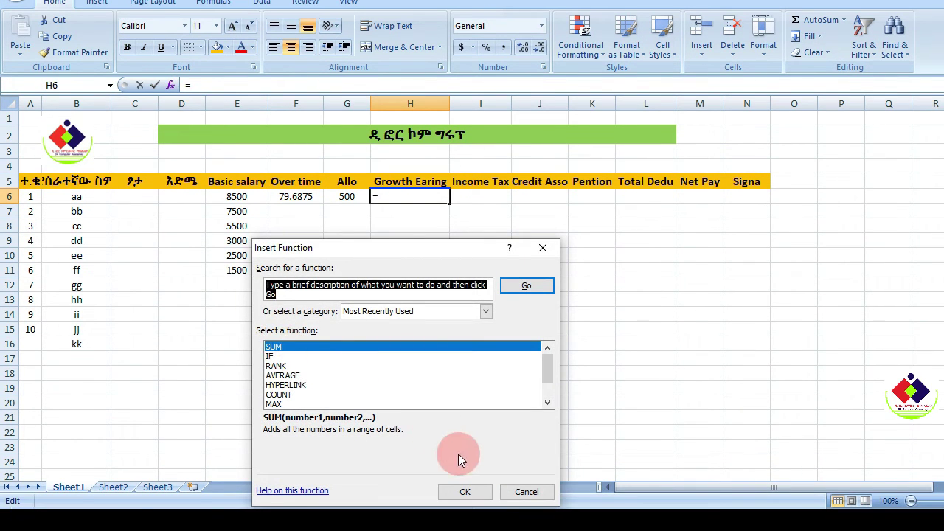
left_click(465, 492)
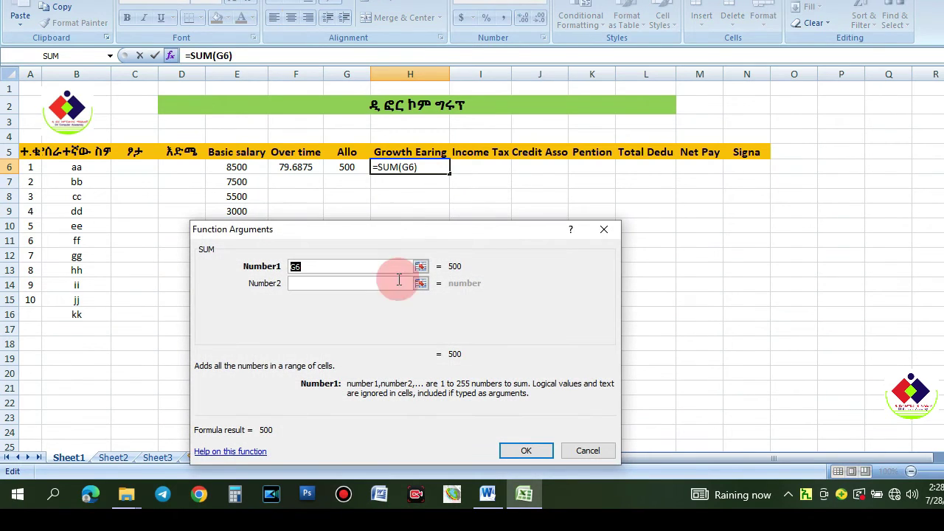
left_click(238, 168)
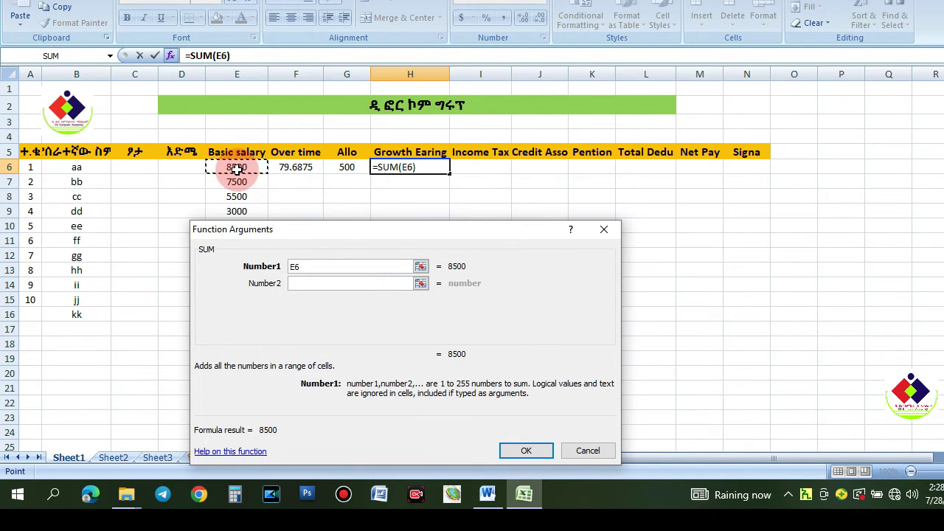
left_click(294, 169)
type("+")
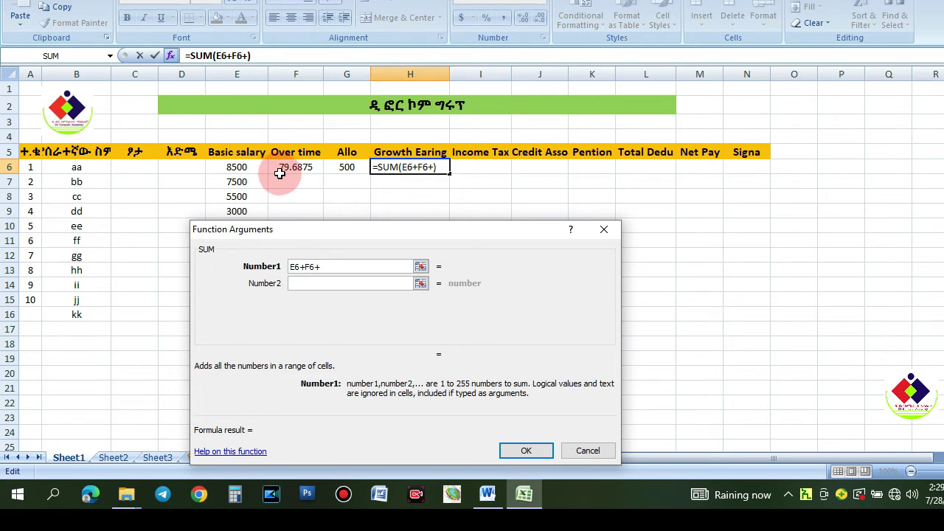
left_click(335, 168)
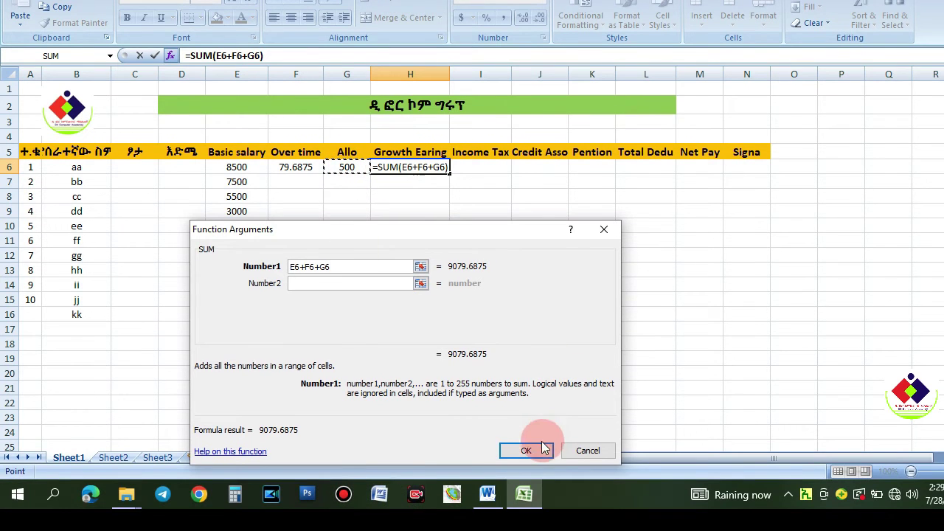
left_click(526, 486)
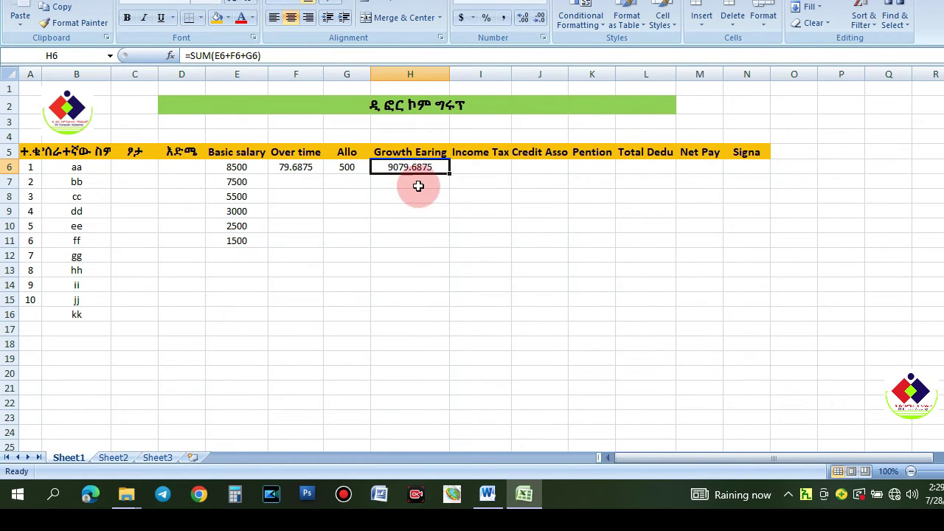
Step: Select aa's Income Tax cell I6, then examine the Word notes' income tax brackets, rates, deductions and chained IF instructions
left_click(479, 171)
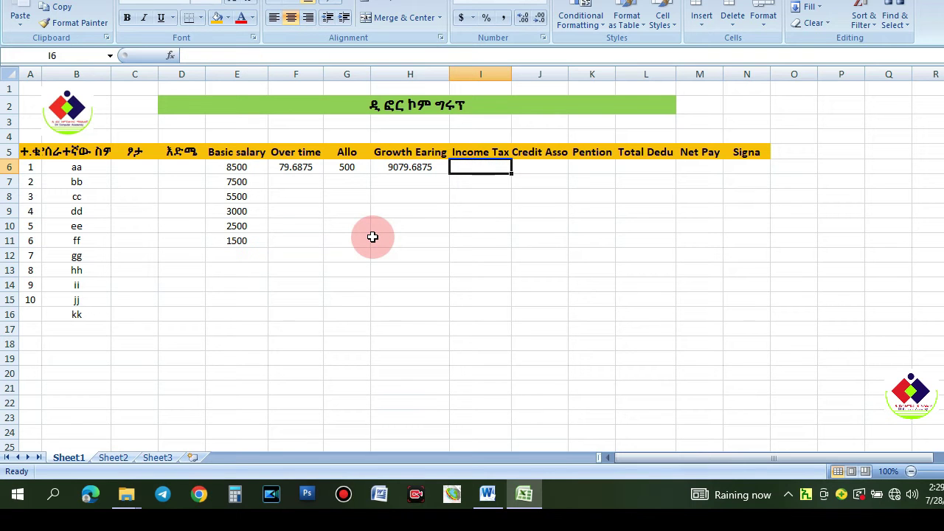
left_click(487, 494)
scroll(428, 244, "down", 8)
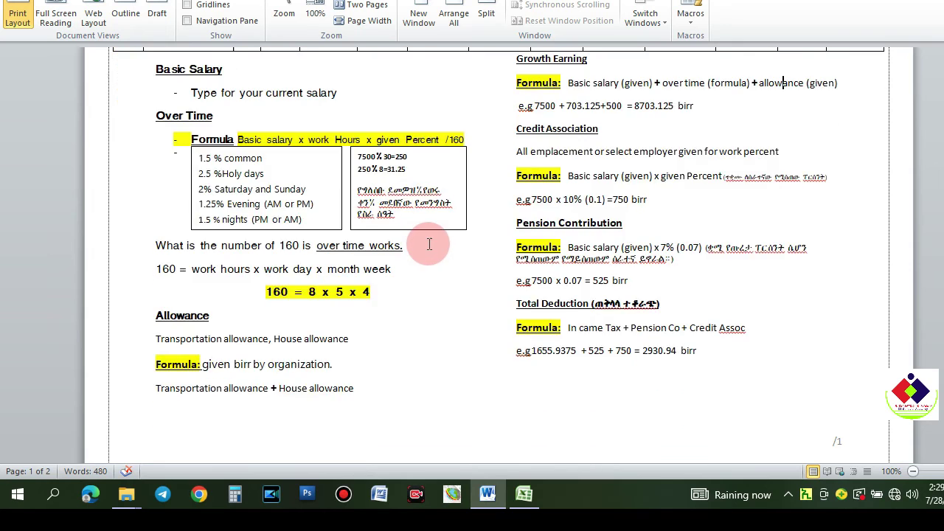
scroll(427, 244, "down", 7)
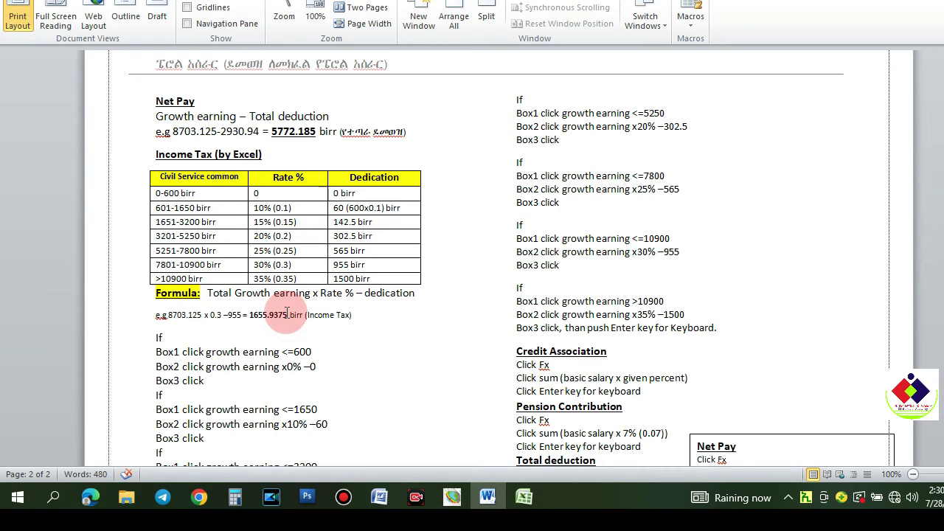
scroll(286, 312, "down", 4)
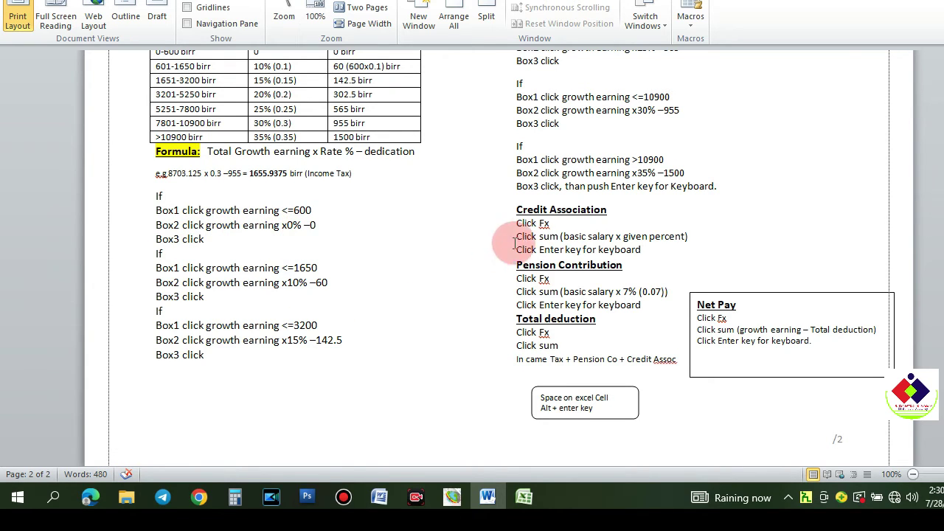
scroll(517, 238, "up", 1)
scroll(524, 236, "up", 2)
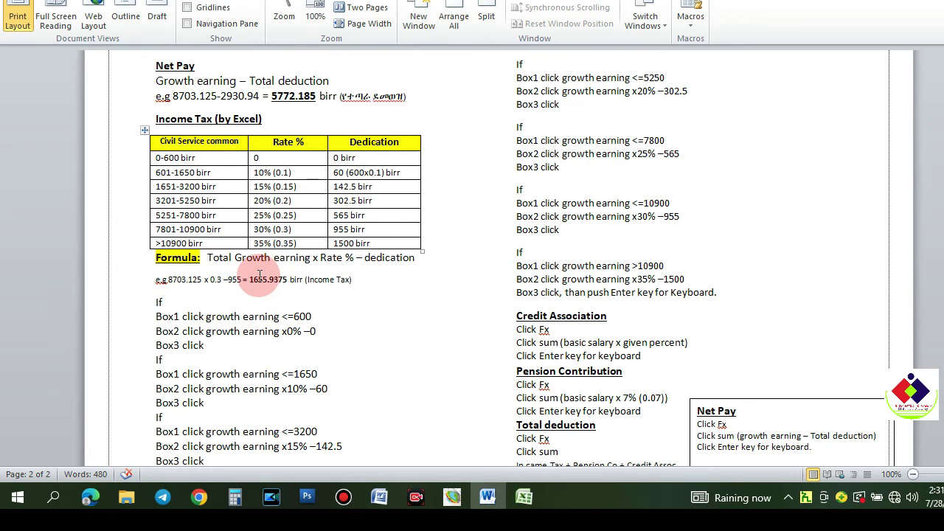
left_click(218, 243)
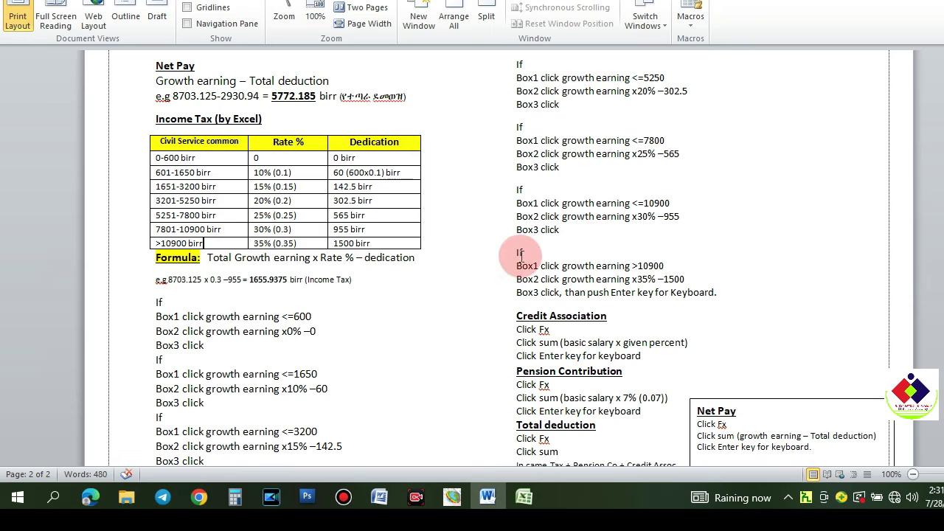
scroll(301, 263, "down", 1)
scroll(301, 263, "up", 1)
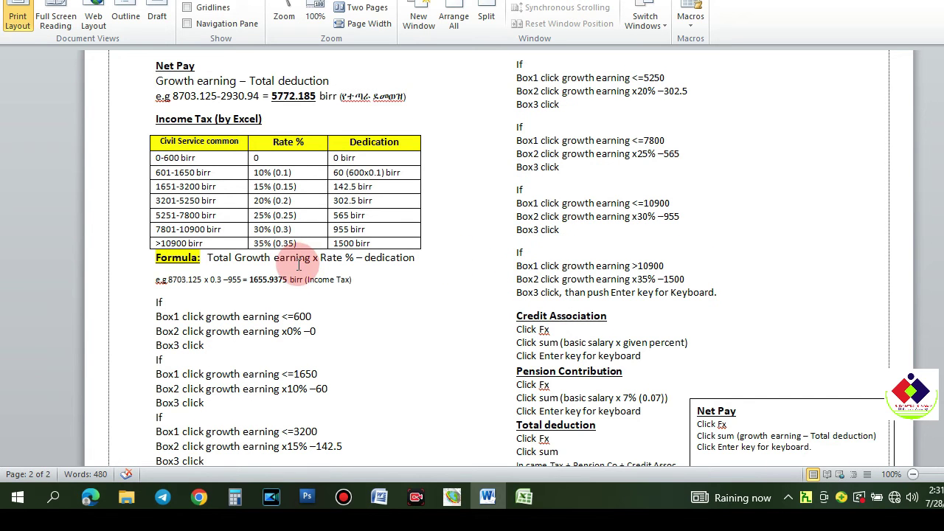
Step: Return to the Excel payroll sheet and start an IF function in I6 with the logical test H6<=600
key("alt+Tab")
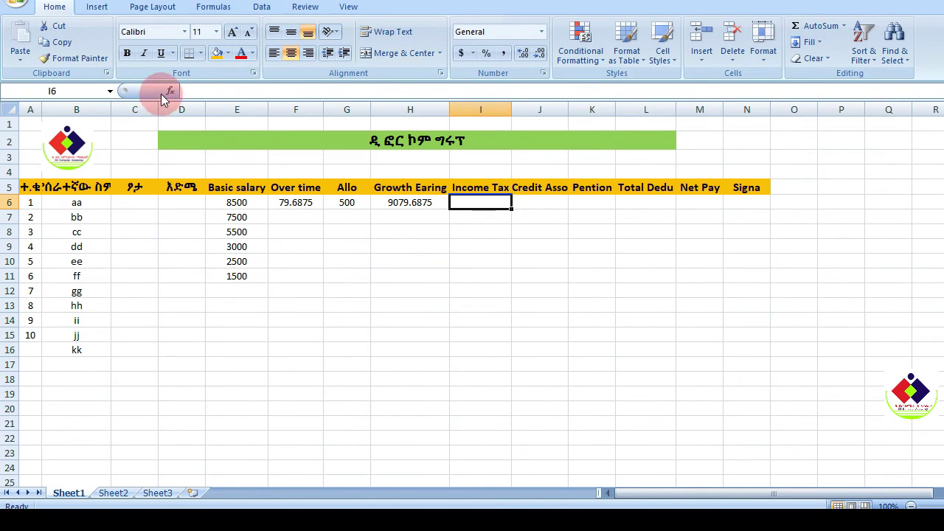
left_click(170, 56)
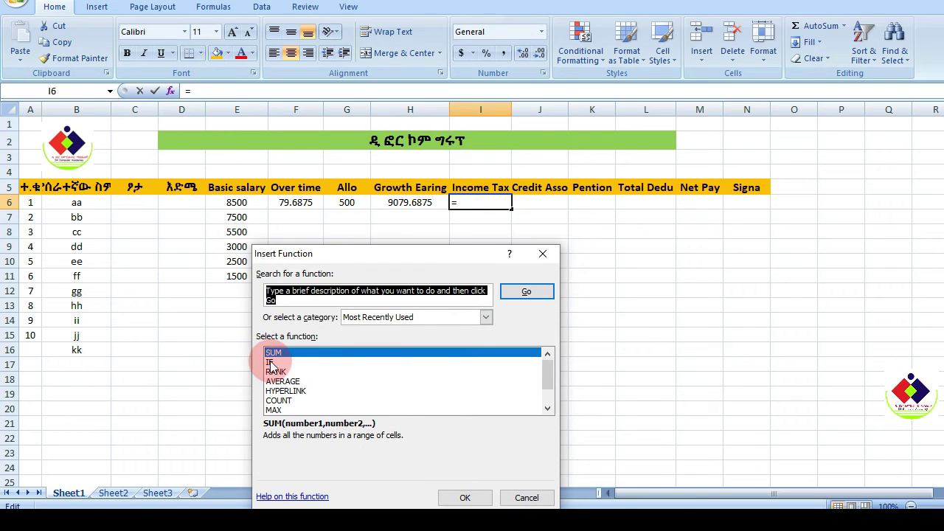
left_click(271, 362)
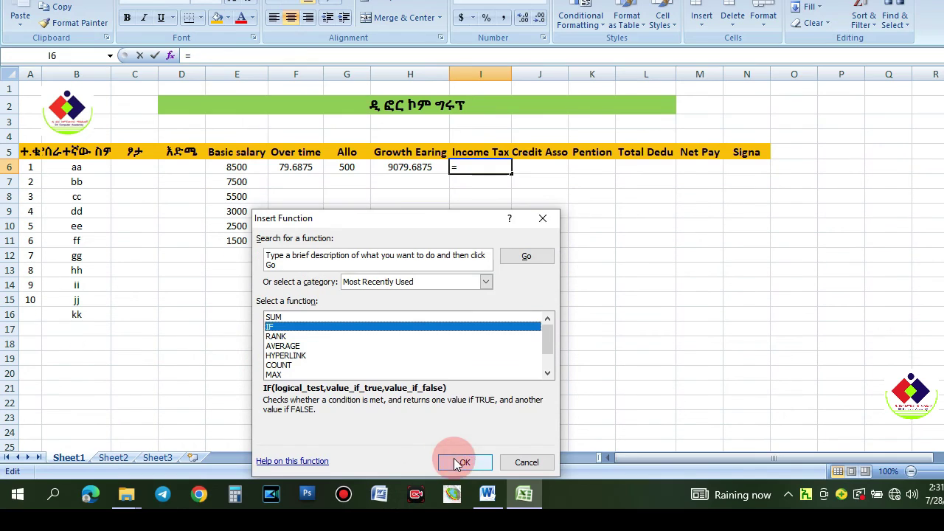
left_click(462, 496)
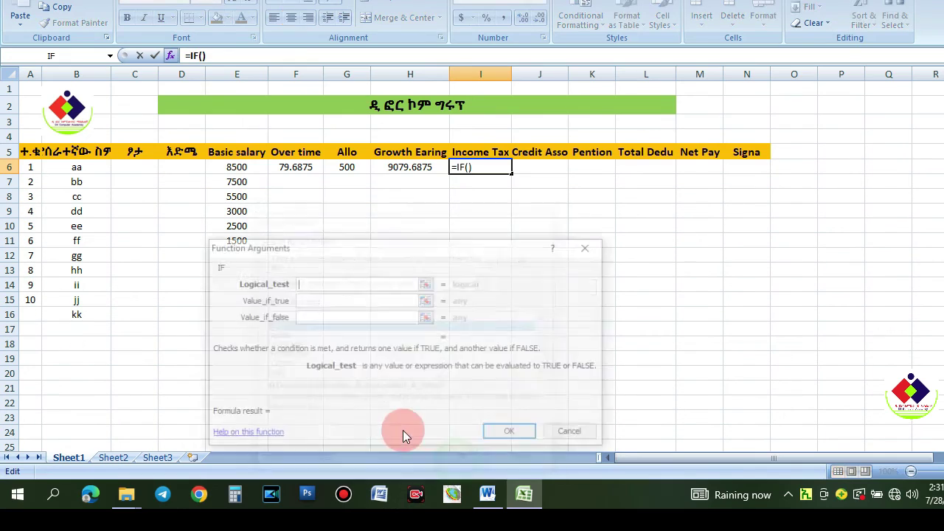
left_click_drag(363, 243, 375, 223)
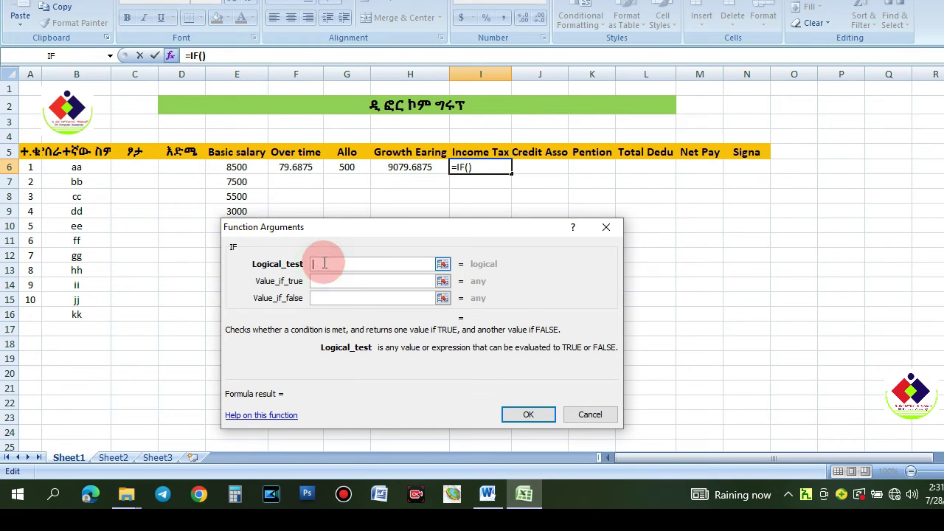
left_click(402, 168)
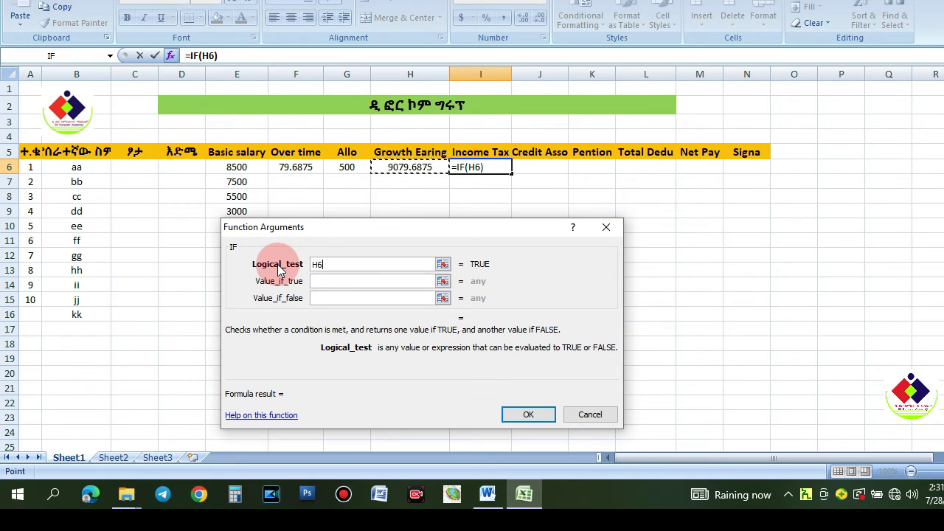
type("<=600")
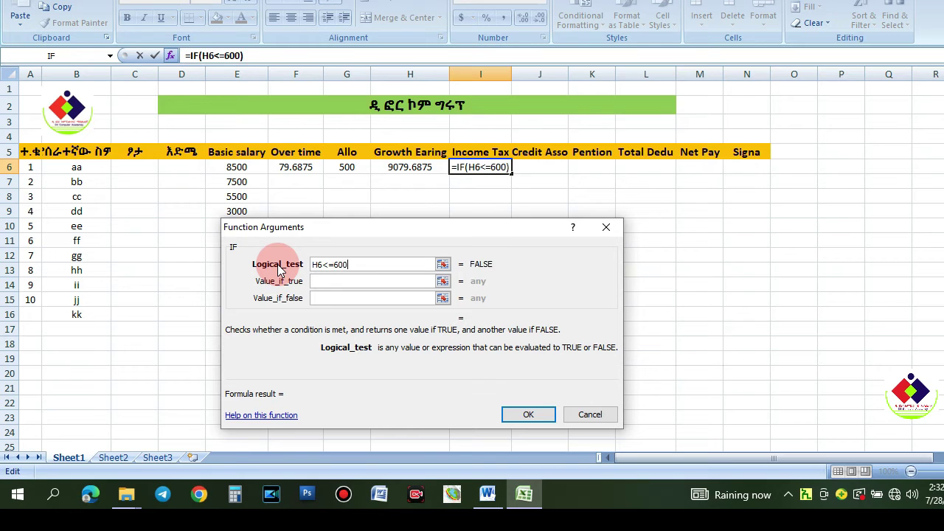
Step: Set the IF function's value-if-true argument to H6*0%-0 and make the value-if-false argument active
left_click(349, 280)
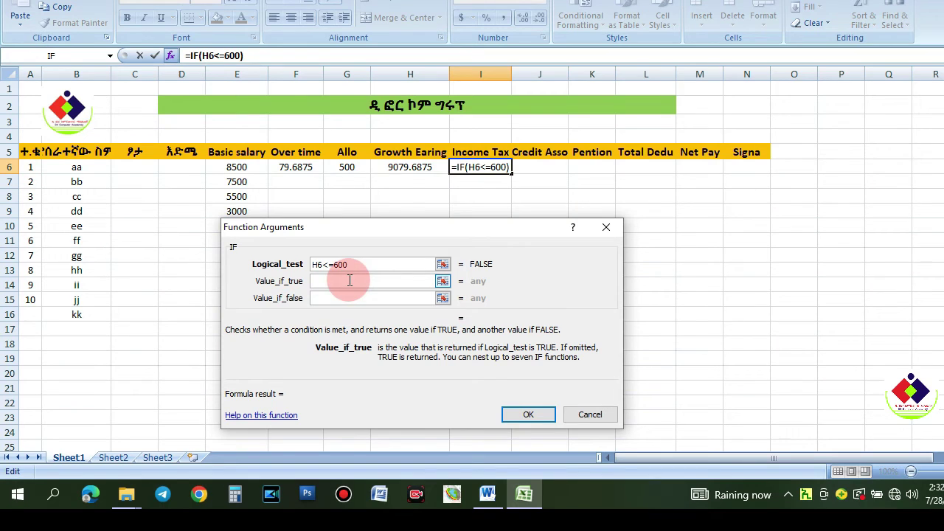
left_click(401, 168)
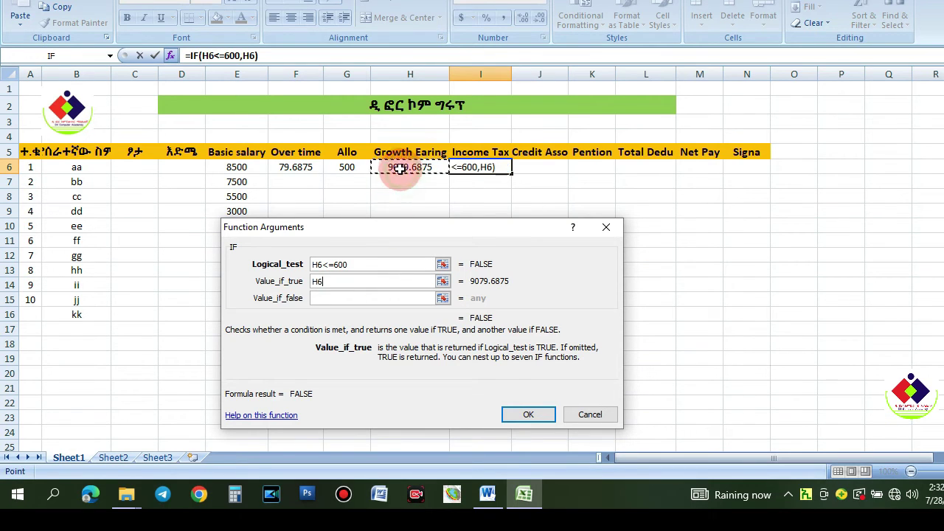
type("*")
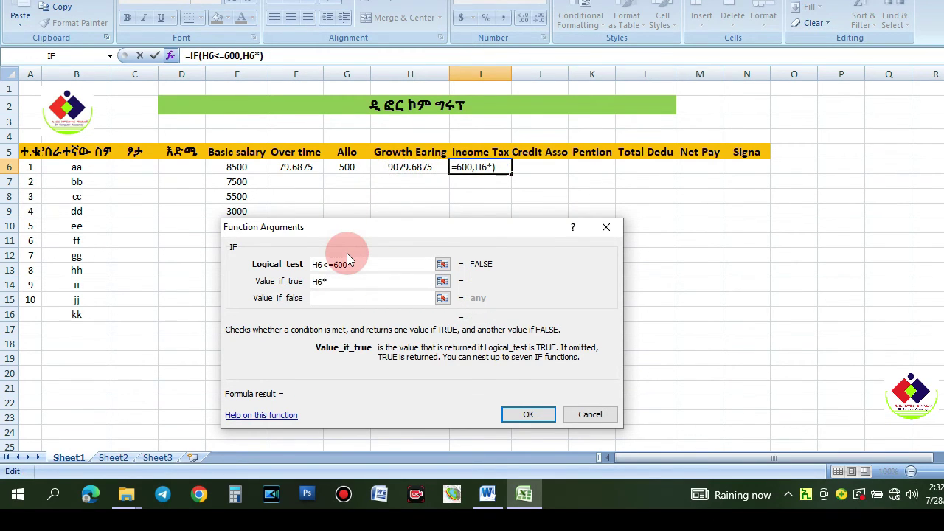
type("0")
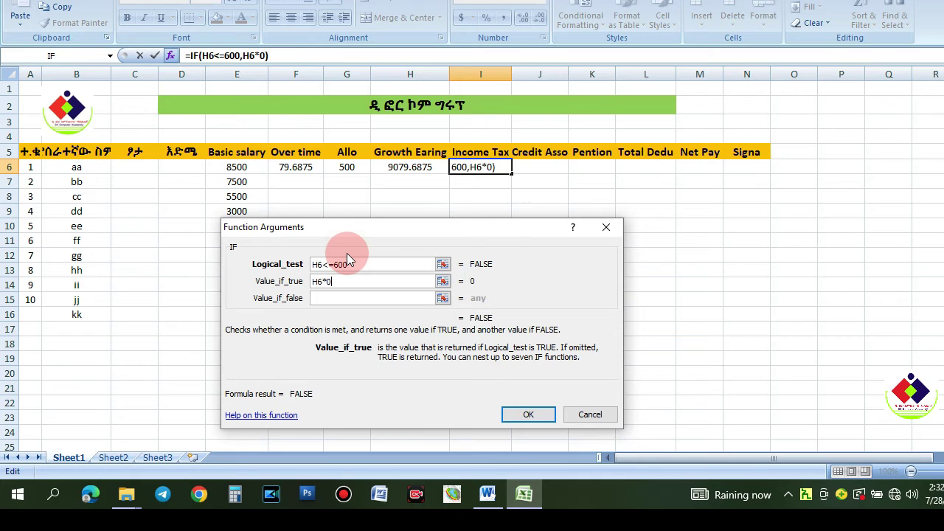
type("%-")
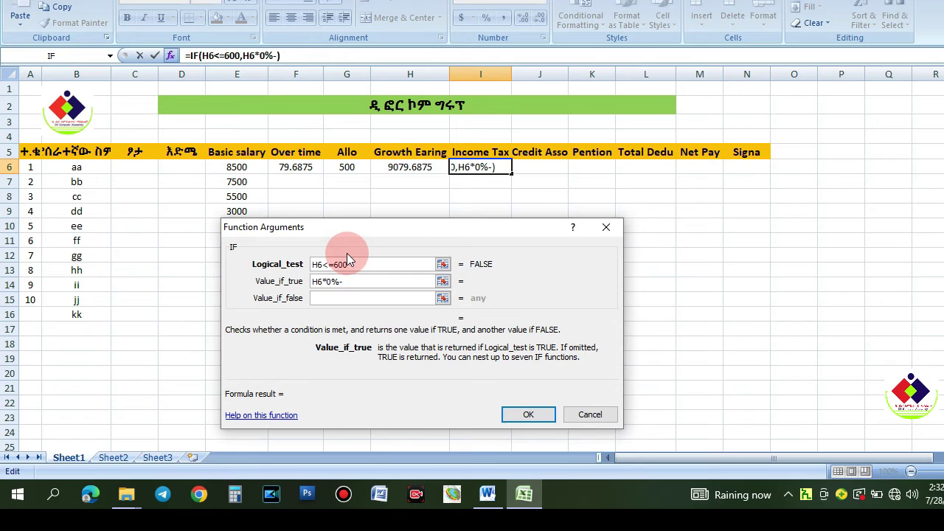
type("0")
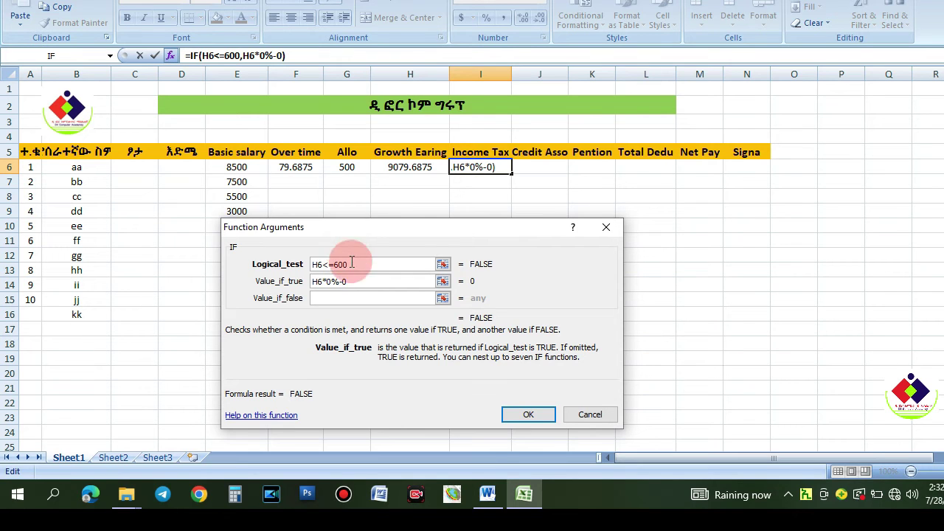
left_click(345, 304)
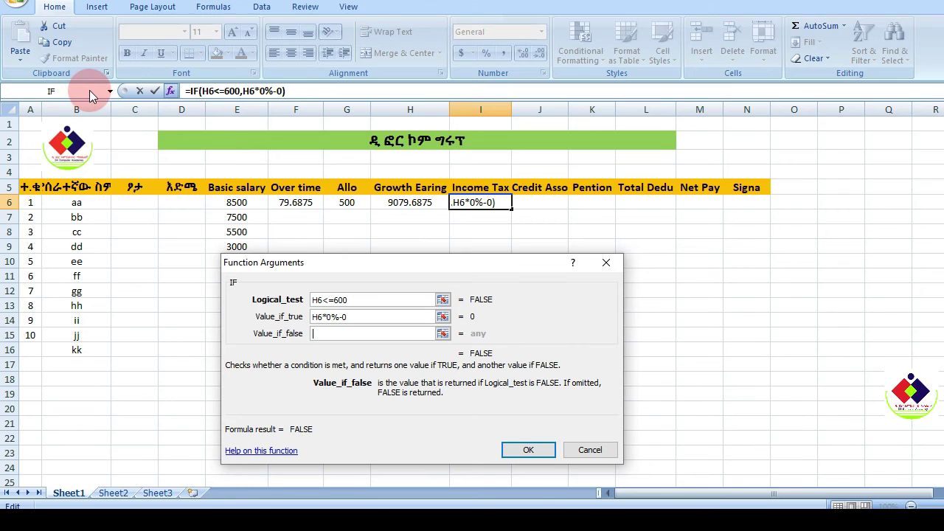
Step: Nest a second IF function in the first IF's value-if-false argument and give it the logical test H6<=1650
left_click(318, 334)
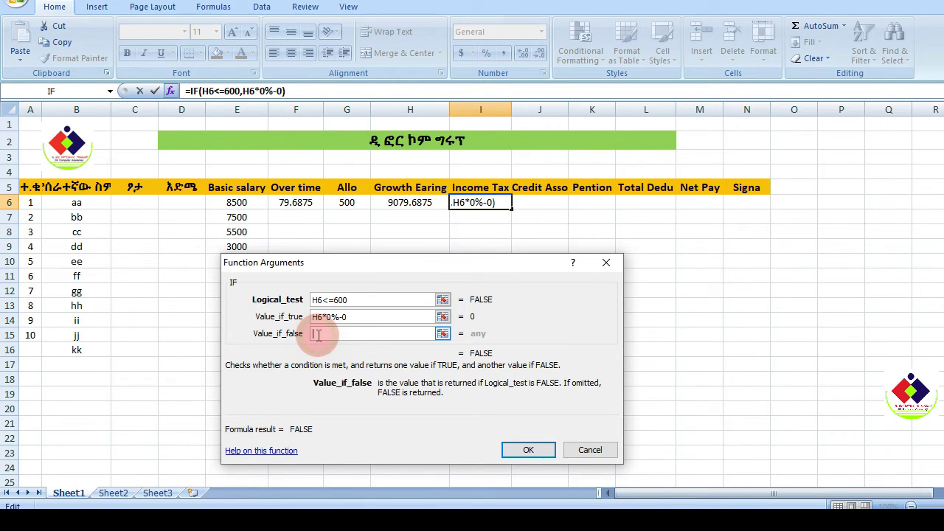
left_click(78, 91)
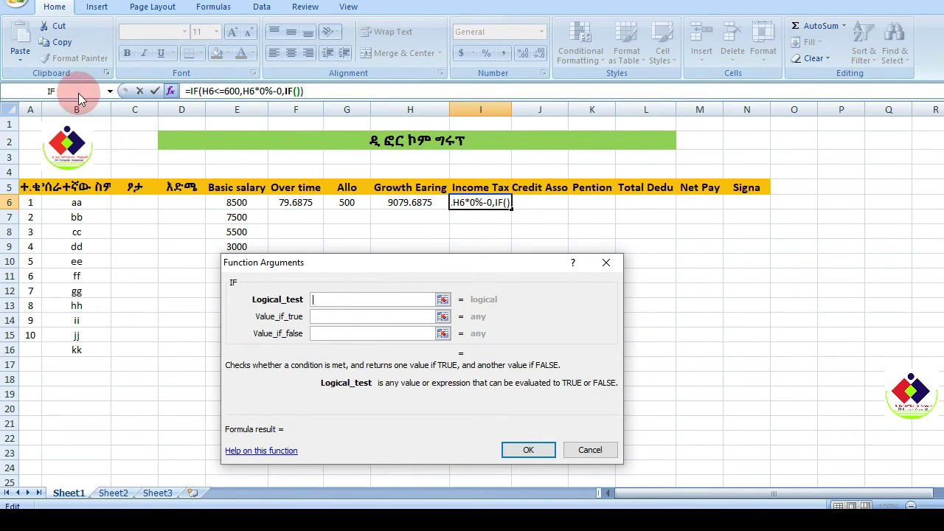
left_click(316, 299)
left_click(329, 297)
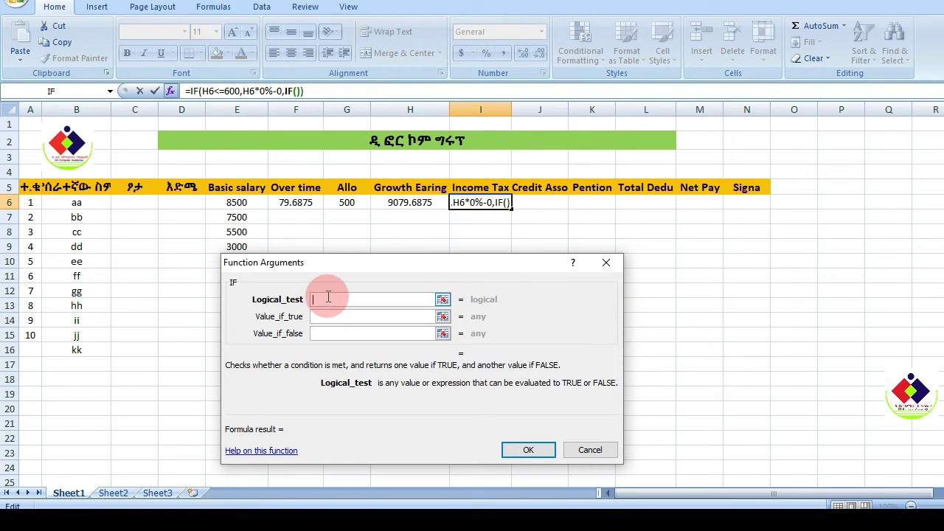
left_click(408, 204)
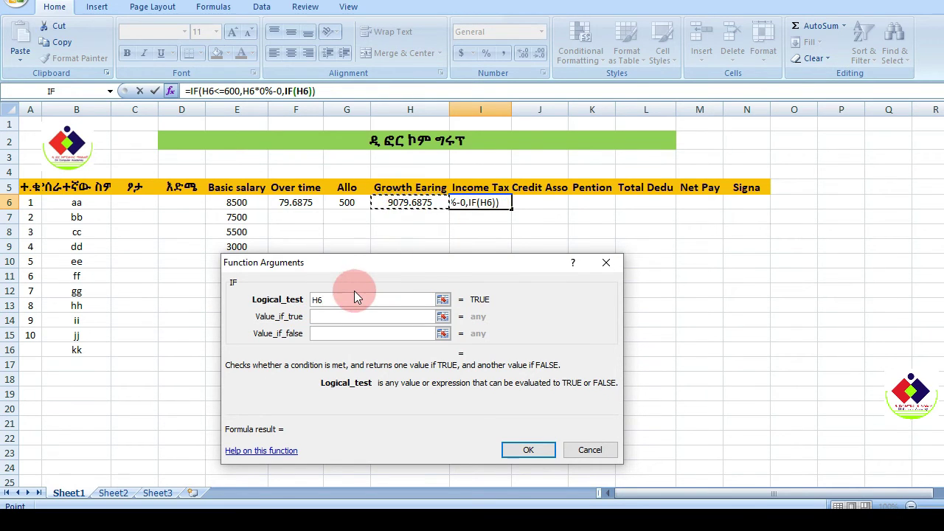
type("<=")
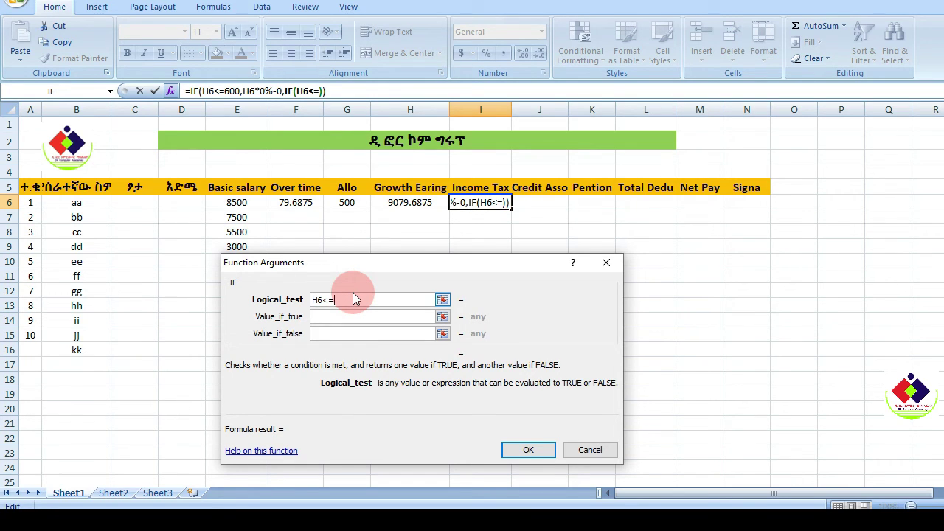
type("165")
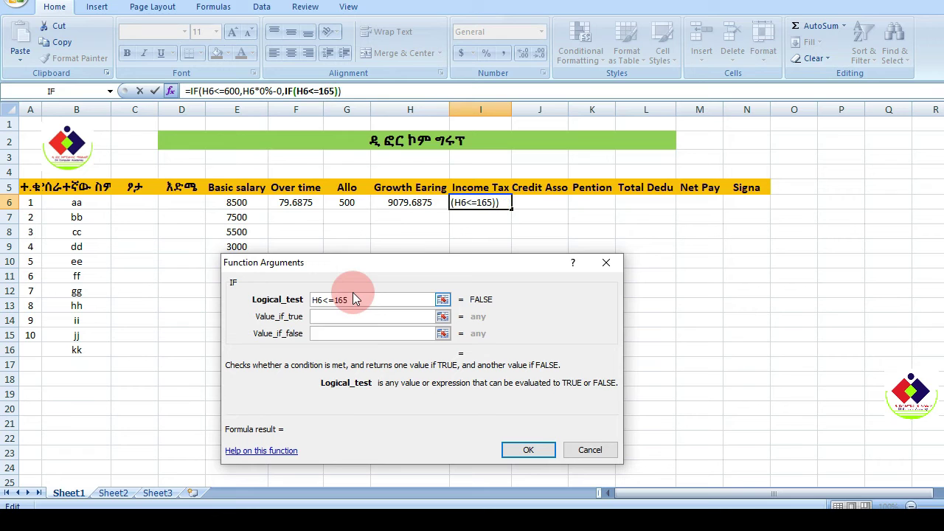
type("0")
Step: Set the second IF function's value-if-true argument to H6*10%-60
left_click(362, 319)
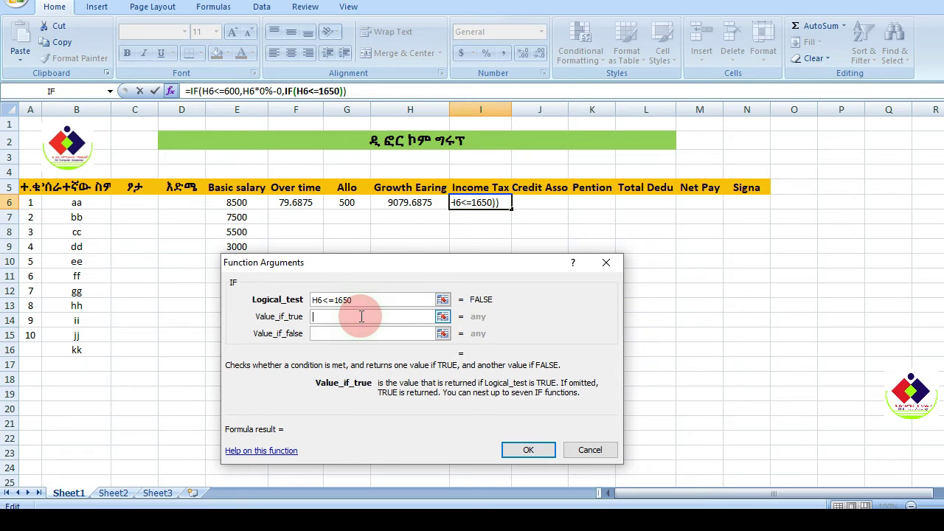
left_click(416, 202)
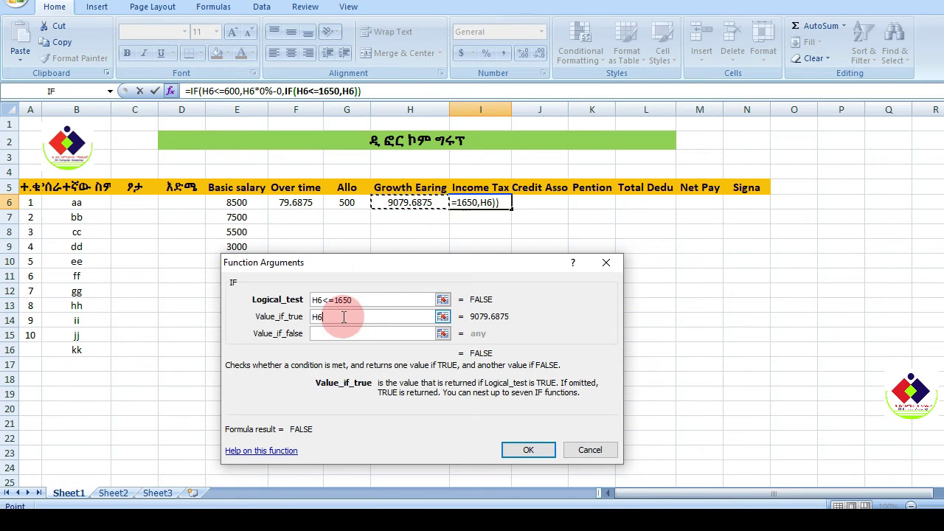
type("*")
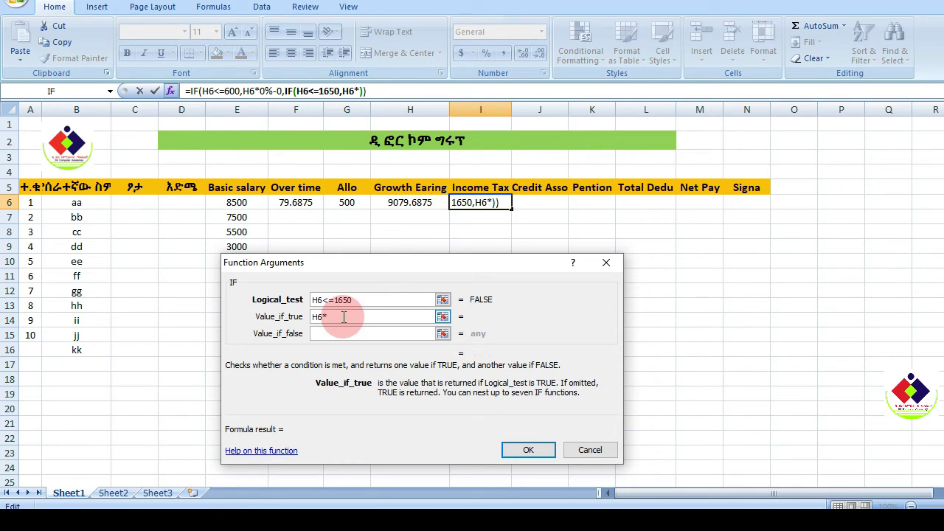
type("10%-")
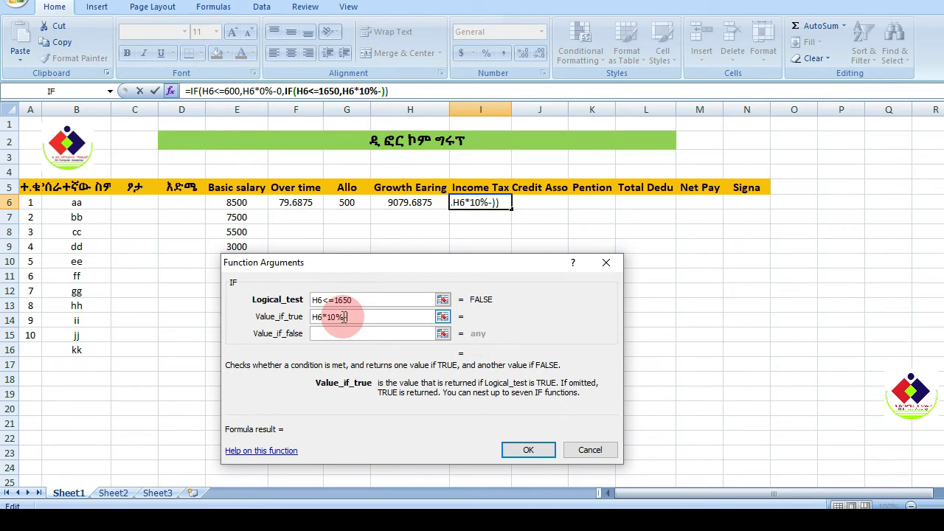
type("60")
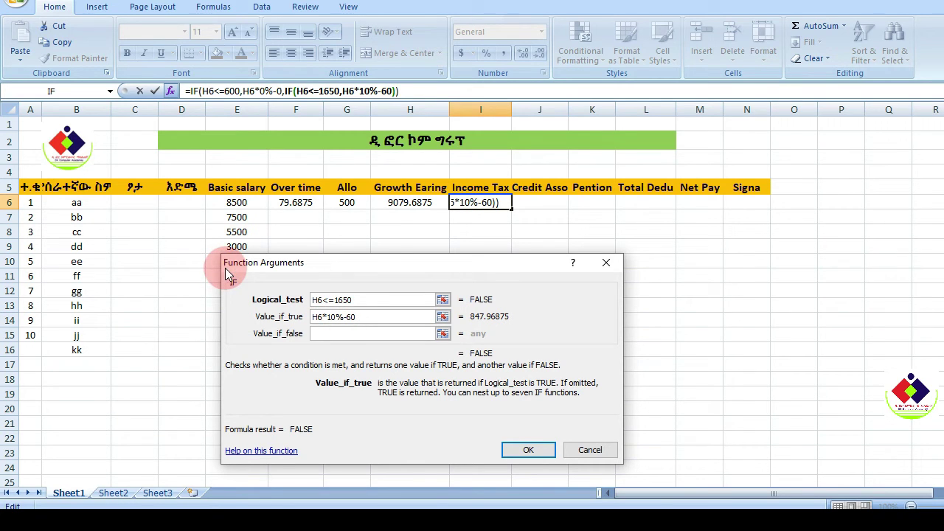
Step: Nest a third IF function in the second IF's value-if-false argument with the logical test H6<=3200
left_click(321, 333)
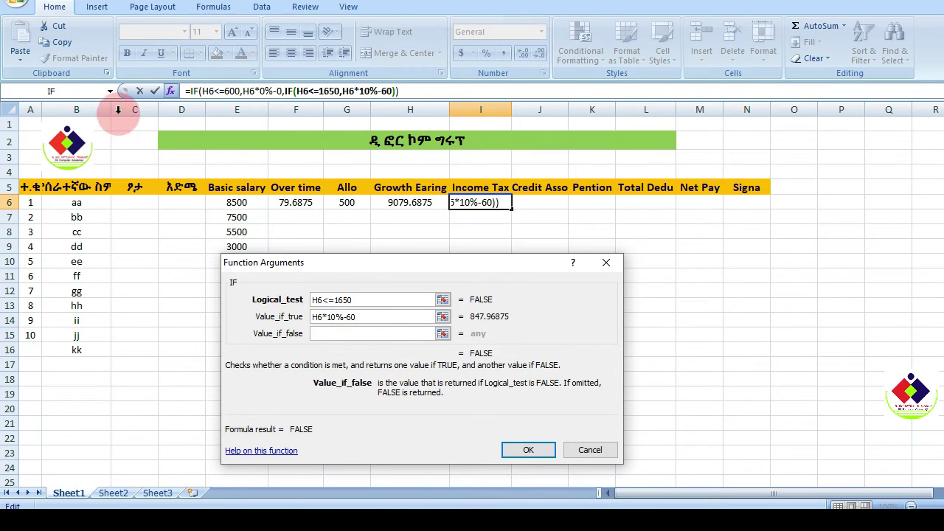
left_click(94, 93)
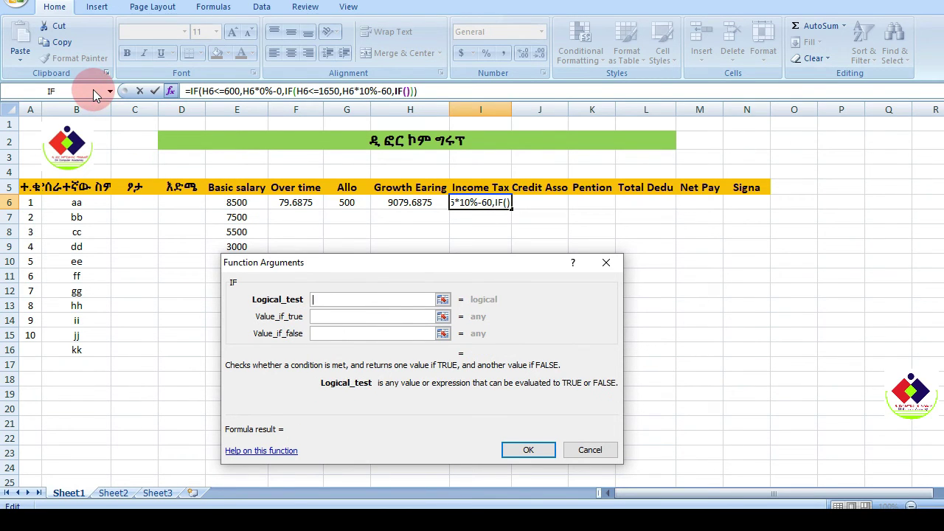
left_click(402, 206)
left_click(335, 299)
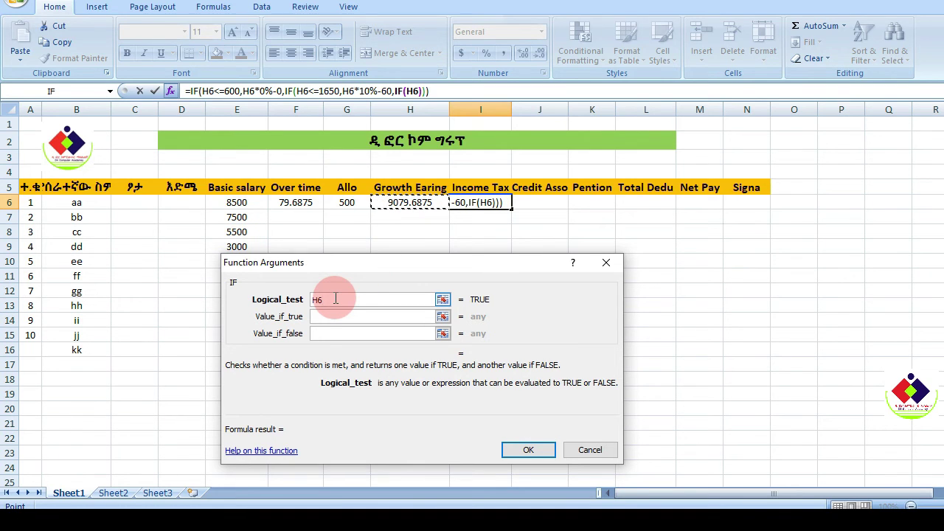
type("<=3")
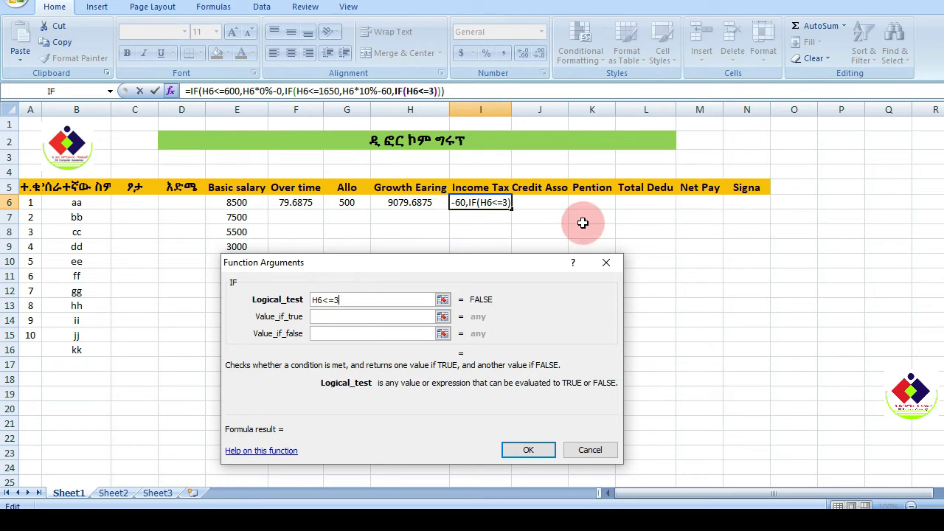
type("200")
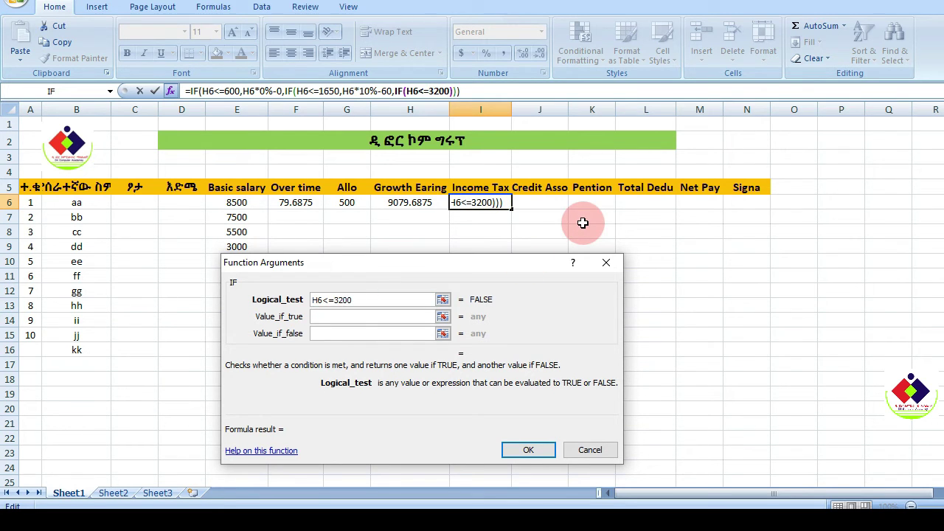
Step: Set the third IF function's value-if-true argument to H6*15%-142.5
left_click(368, 317)
left_click(399, 203)
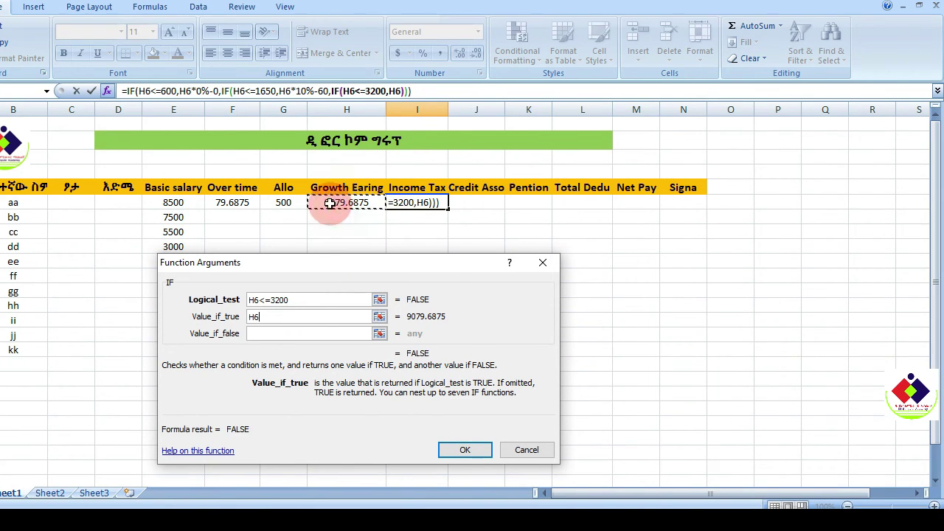
type("*")
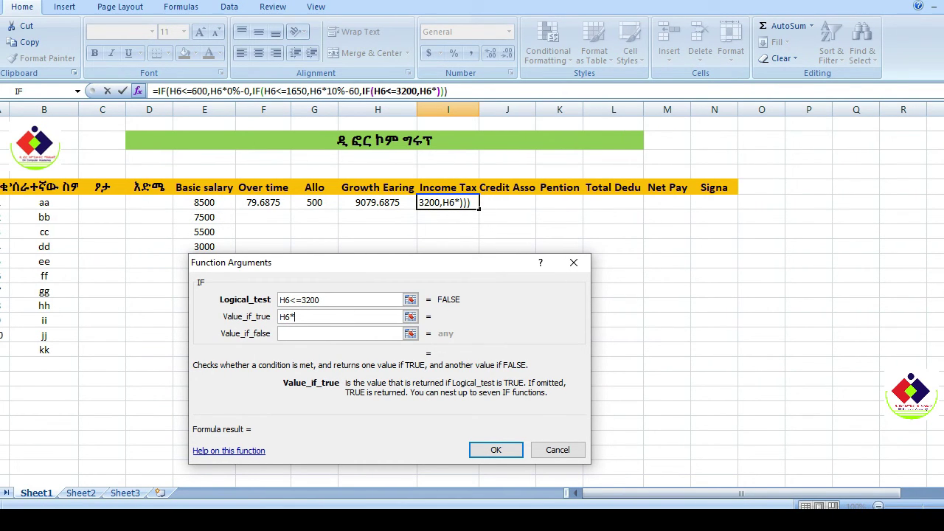
type("15%")
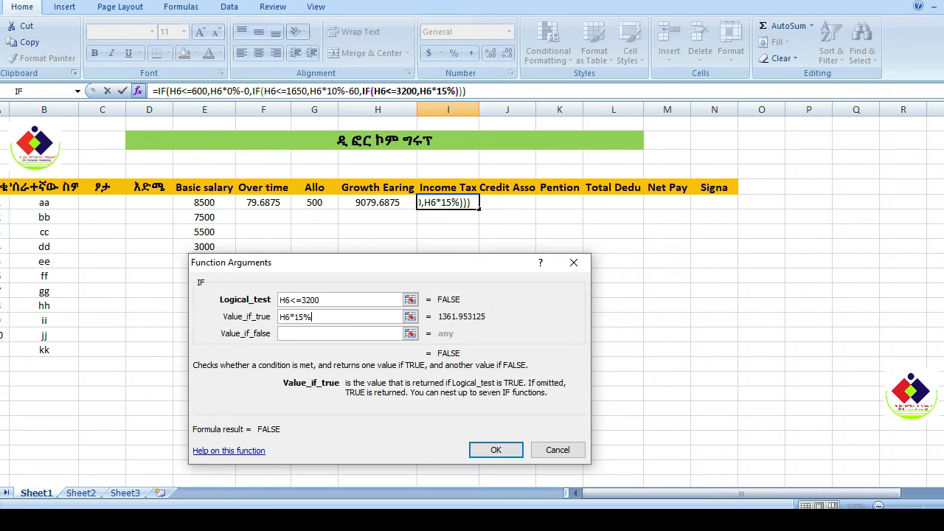
type("-")
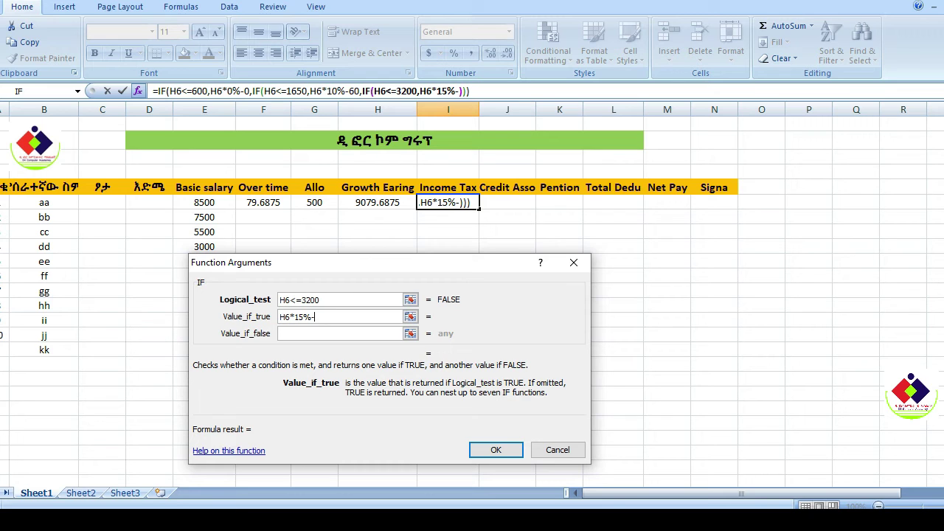
type("142.5")
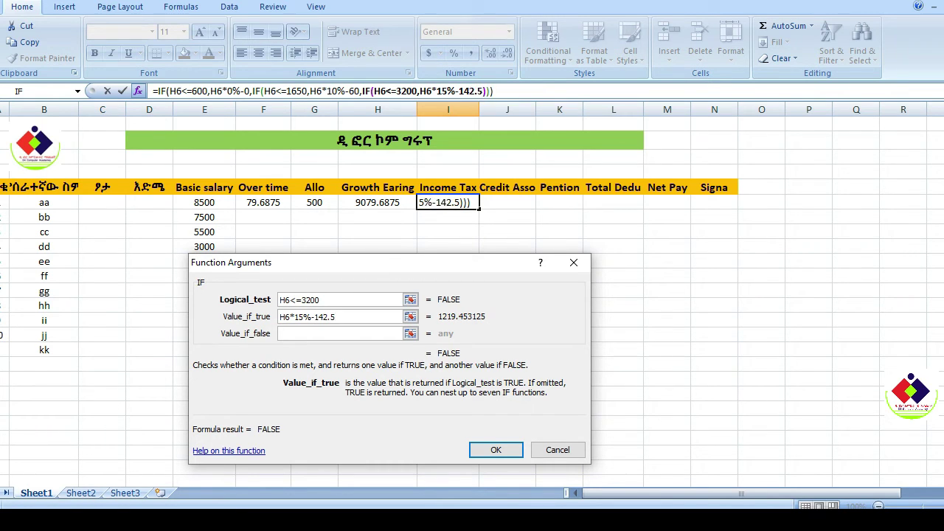
Step: Nest a fourth IF function in the third IF's value-if-false argument, then consult the Word notes' income tax table for the next bracket
left_click(307, 334)
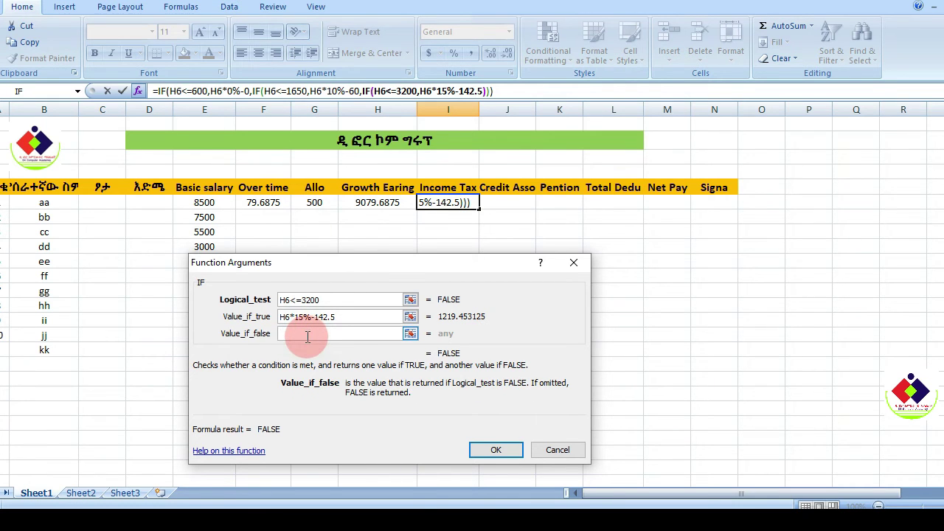
left_click(60, 92)
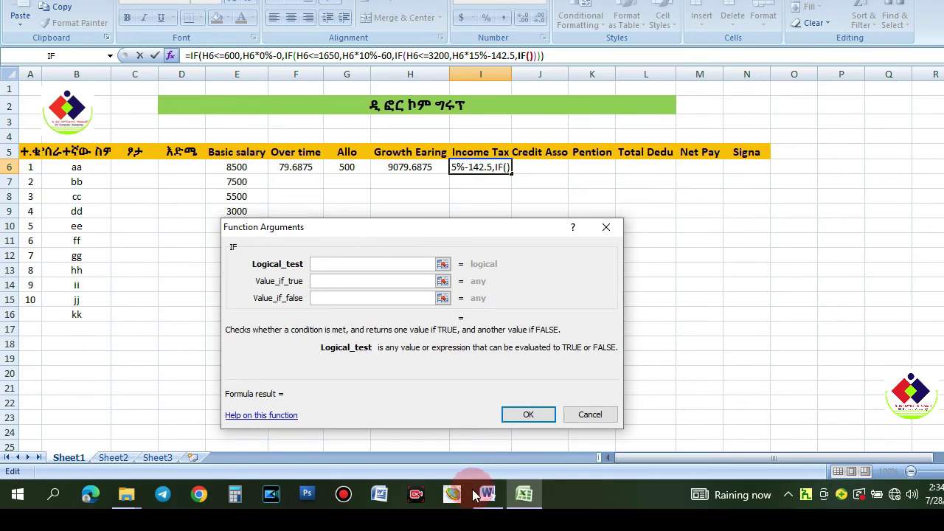
left_click(487, 499)
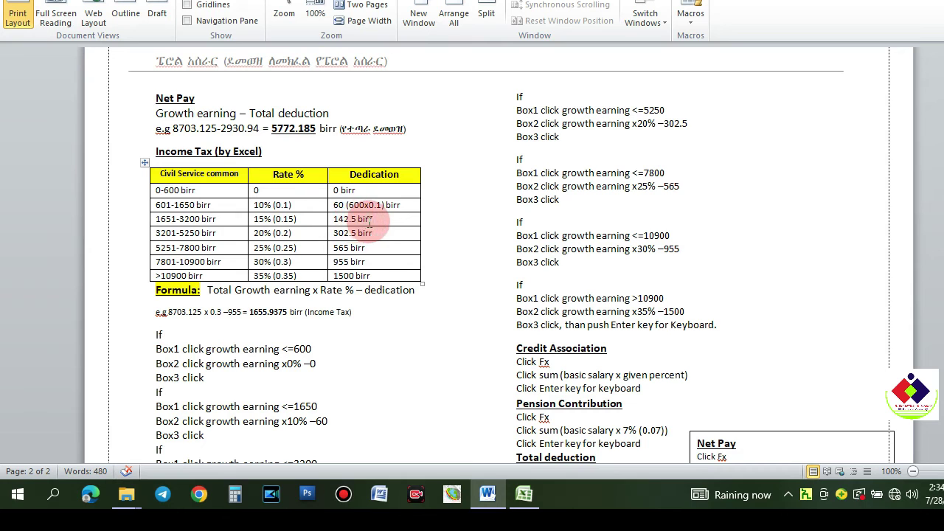
Step: Return to the Excel payroll sheet and set the fourth IF function's logical test to H6<=5250
left_click(524, 495)
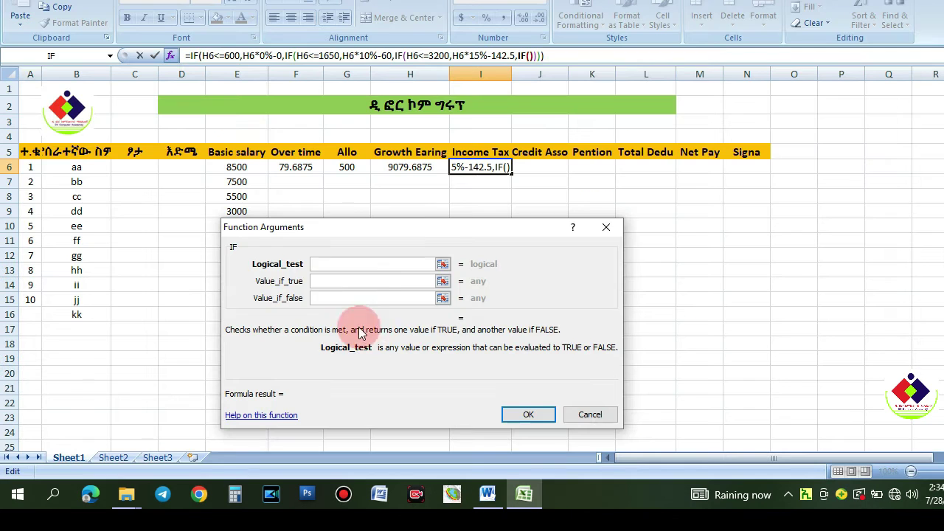
left_click(395, 167)
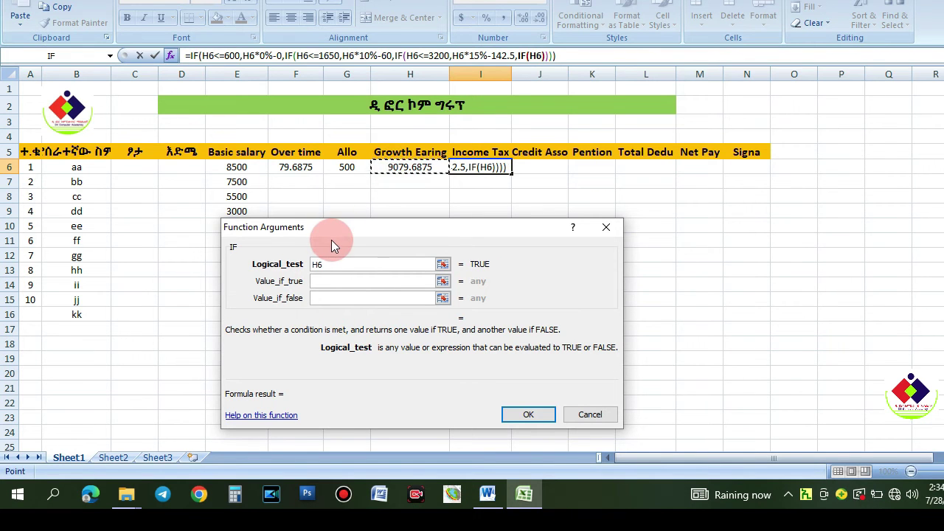
type("<=")
type("5250")
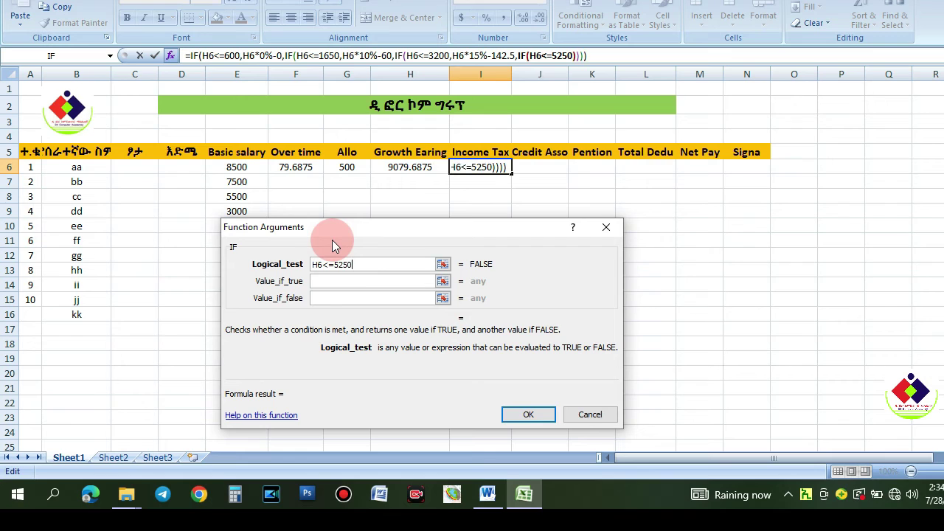
Step: Set the fourth IF function's value-if-true argument to H6*20%-302.5
left_click(324, 281)
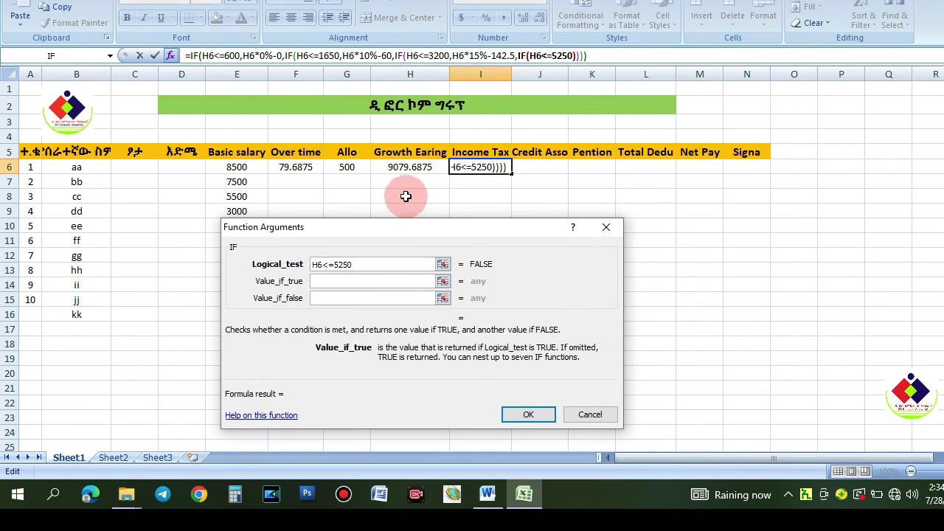
left_click(404, 167)
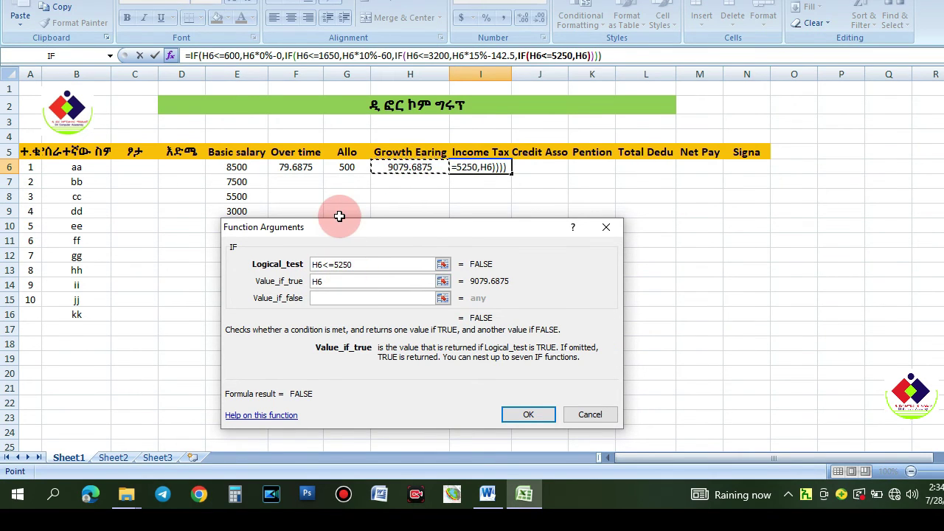
type("*")
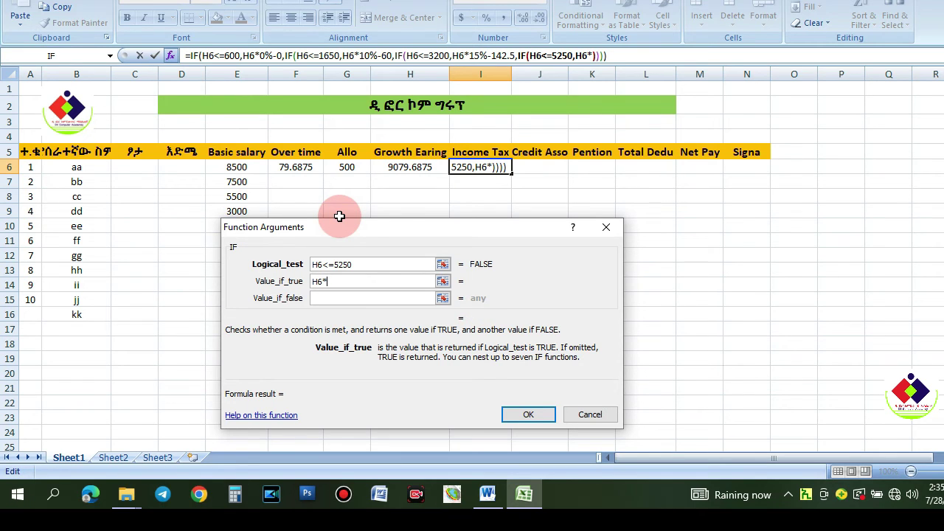
type("20")
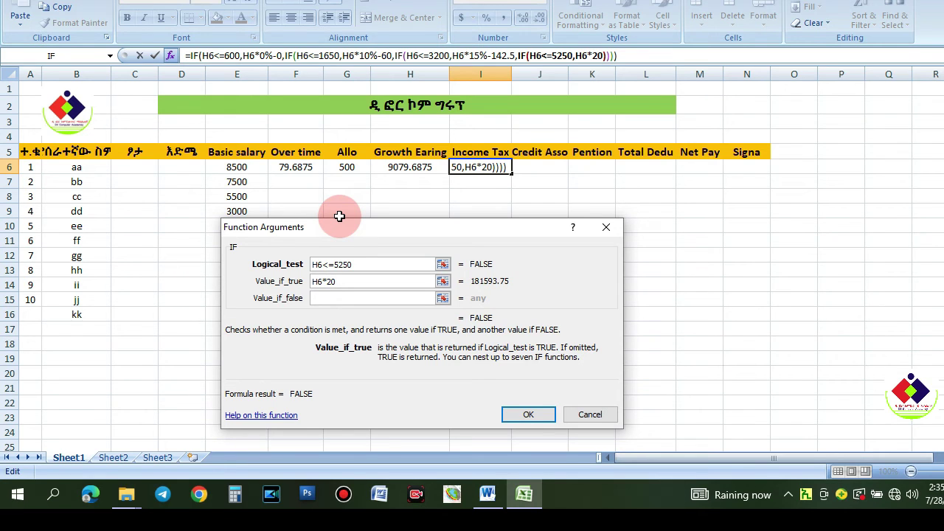
type("%-")
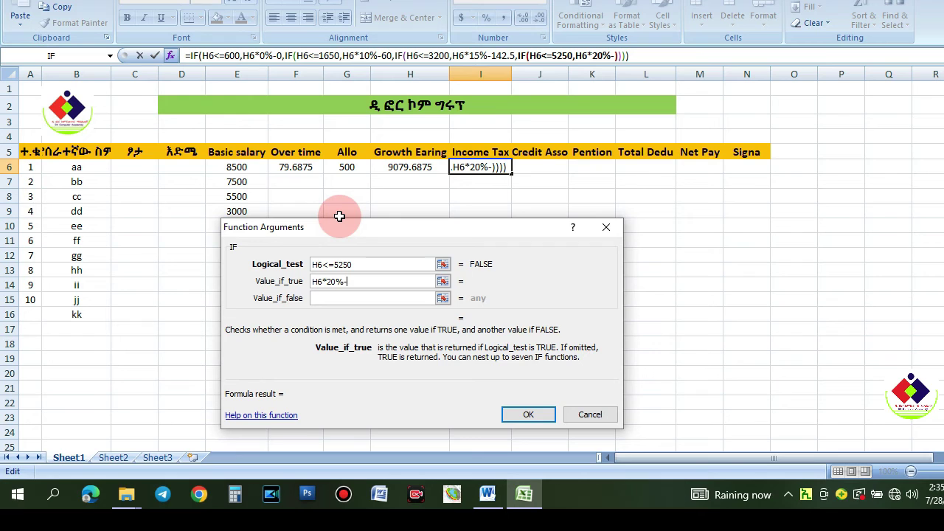
type("302.5")
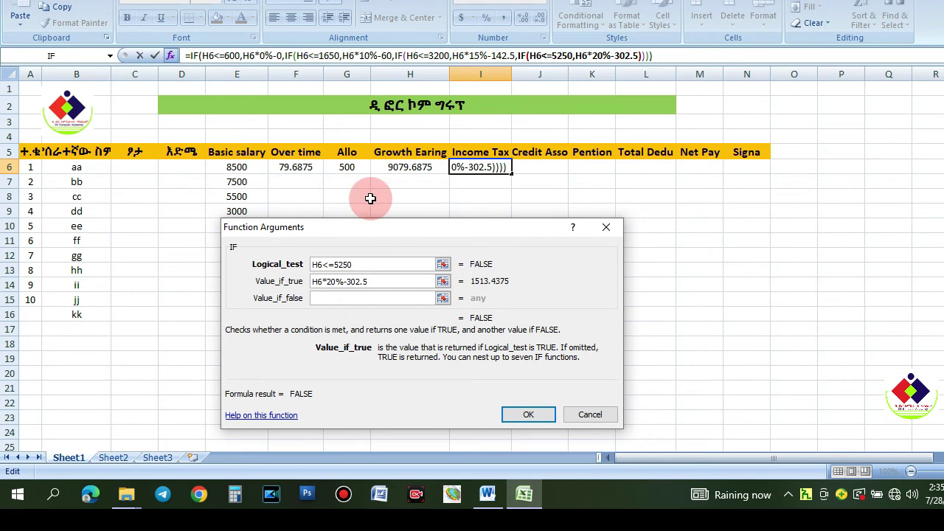
Step: Nest a fifth IF function in the fourth IF's value-if-false argument and set its logical test to H6<=7800
left_click(350, 302)
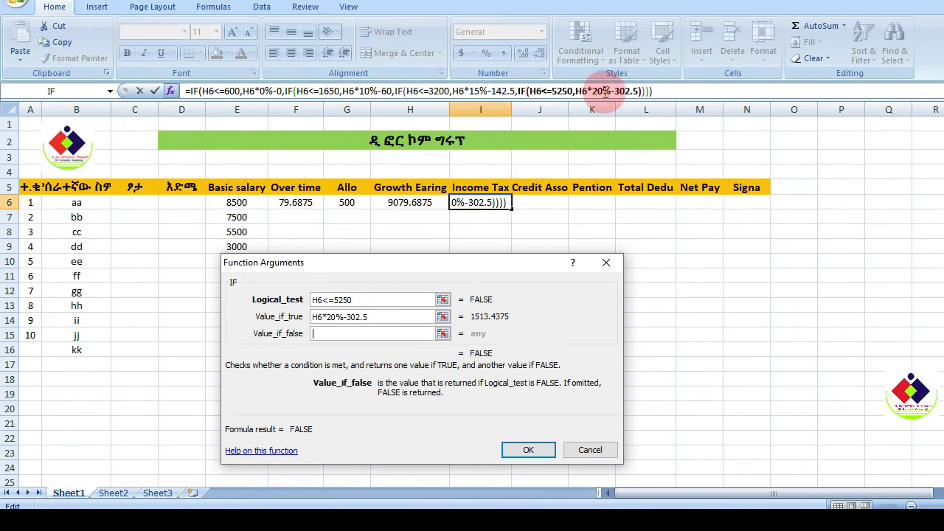
left_click(94, 92)
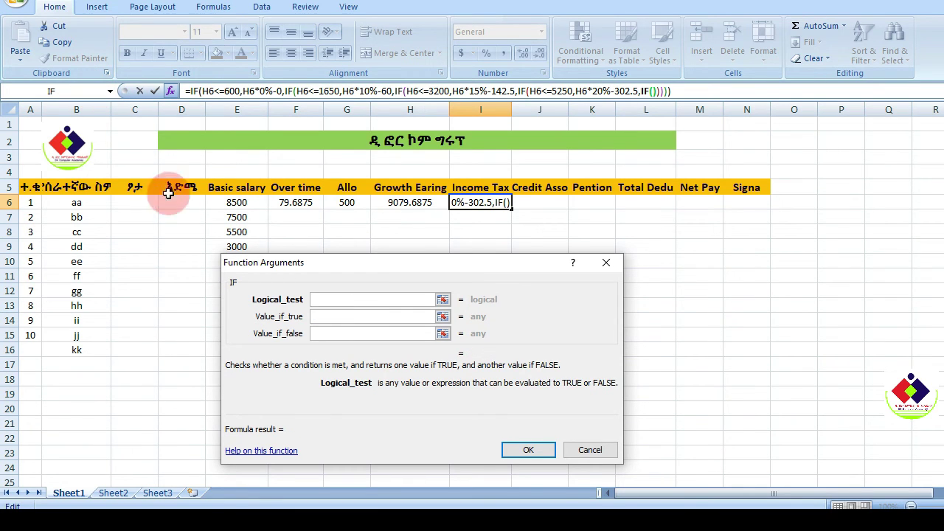
left_click(401, 202)
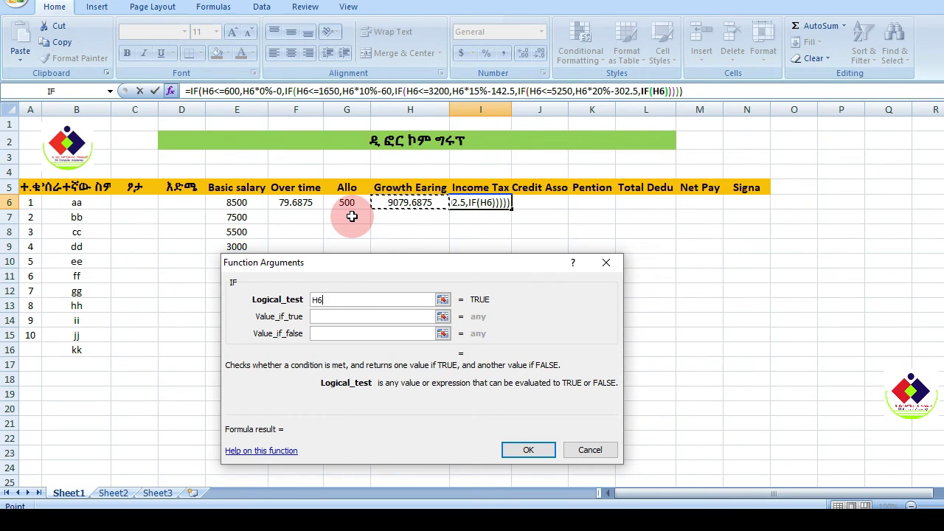
type("<=")
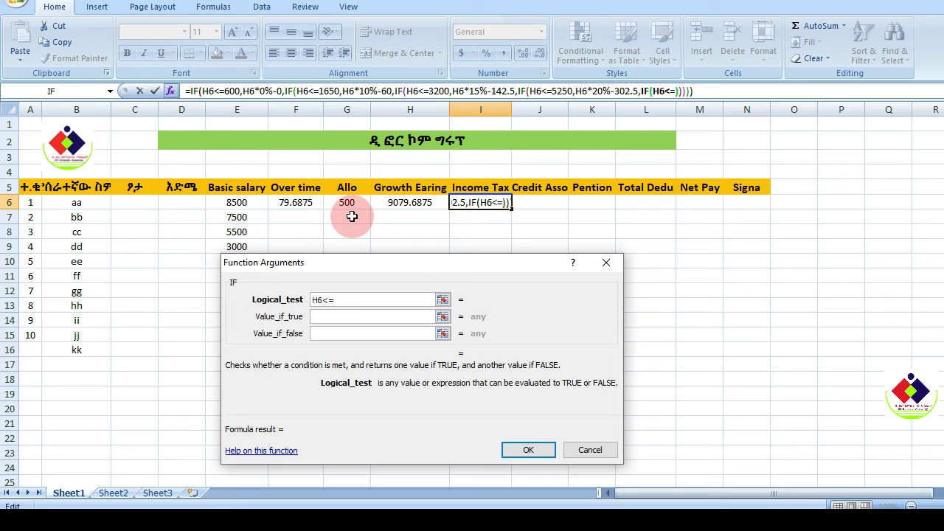
type("78")
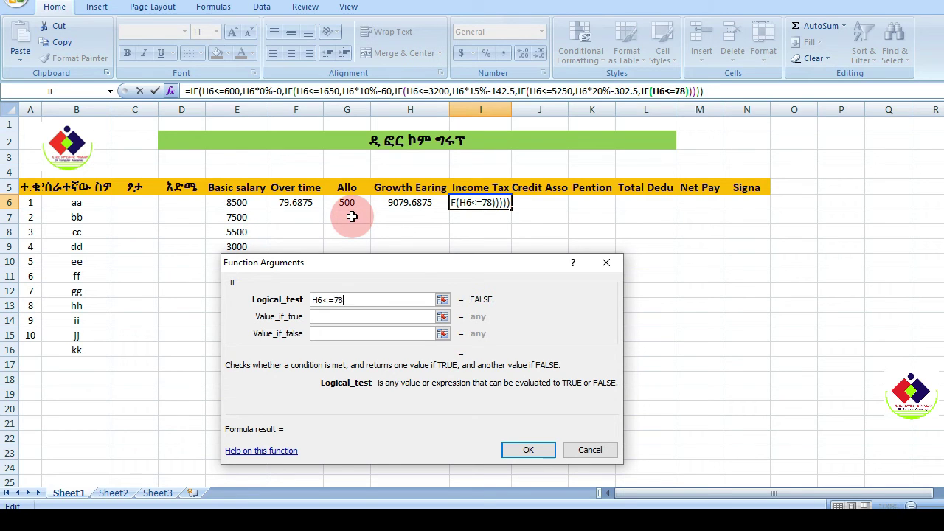
type("00")
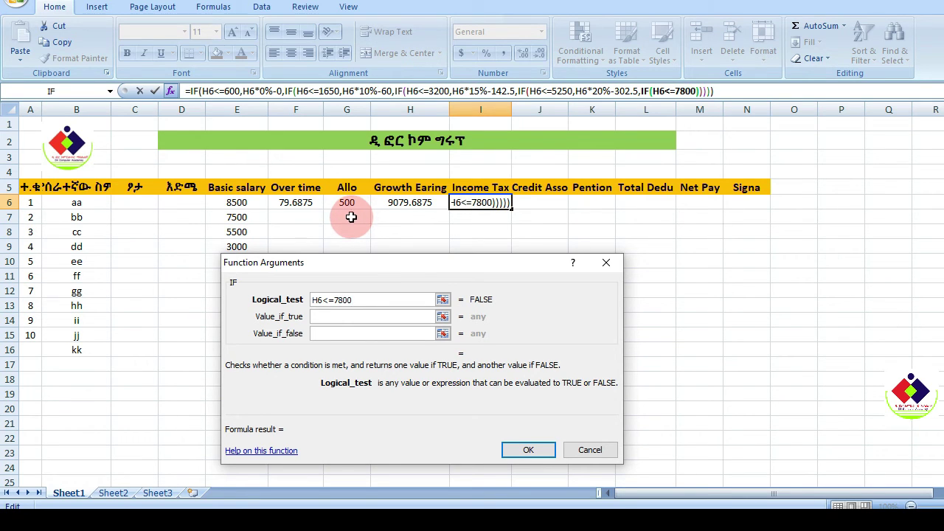
Step: Set the fifth IF function's value-if-true argument to H6*25%-565
left_click(345, 315)
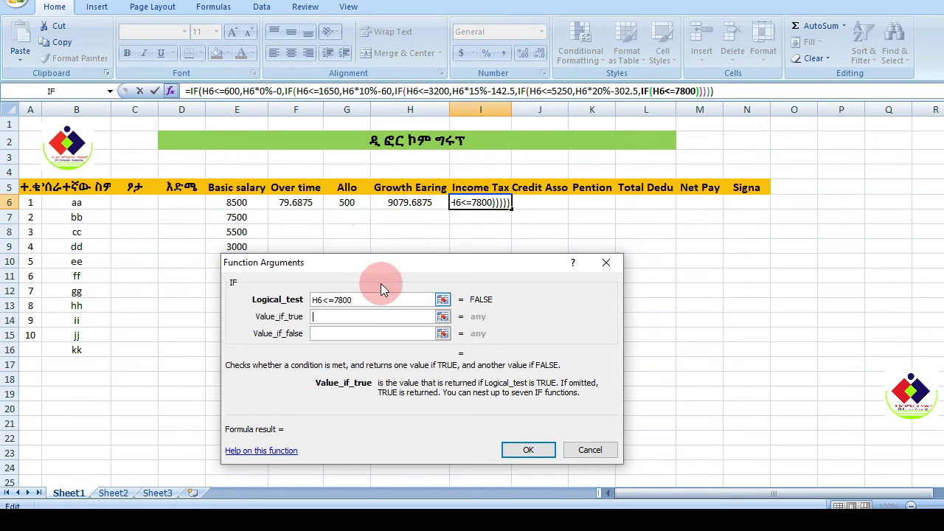
left_click(415, 204)
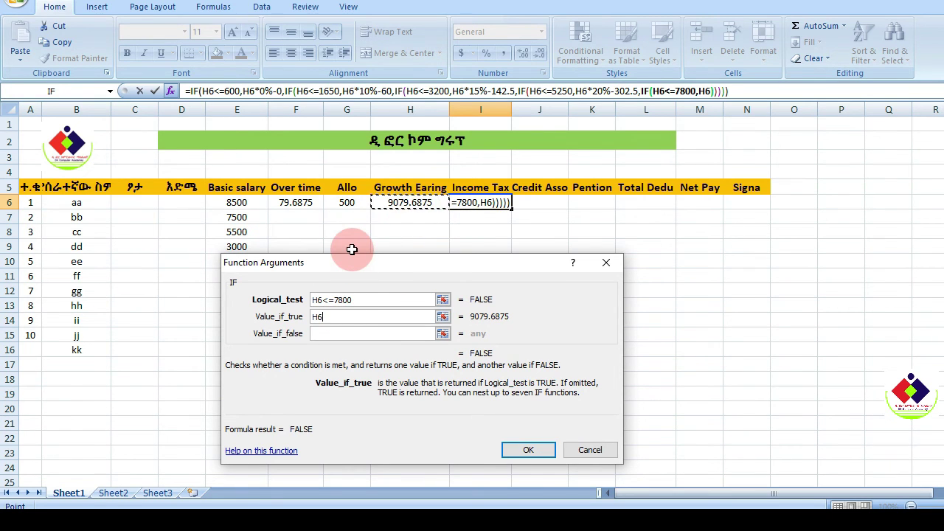
type("*")
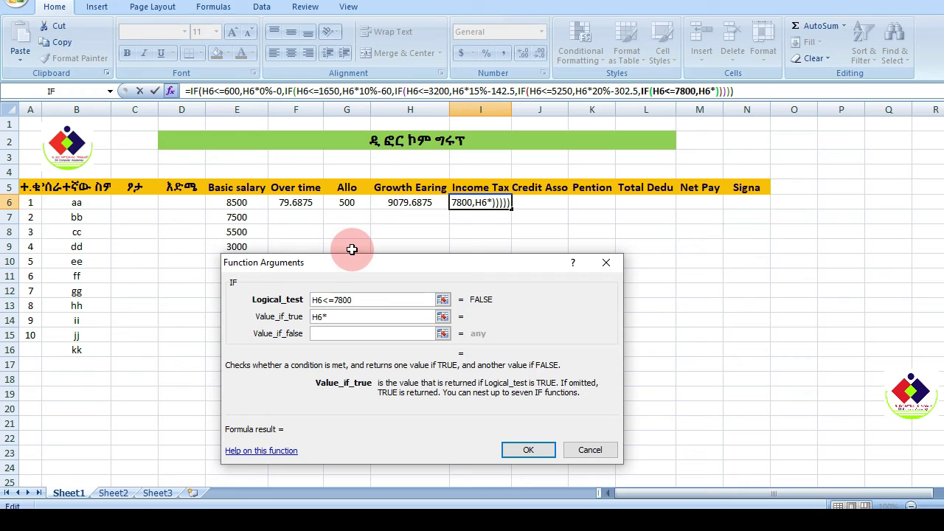
type("25")
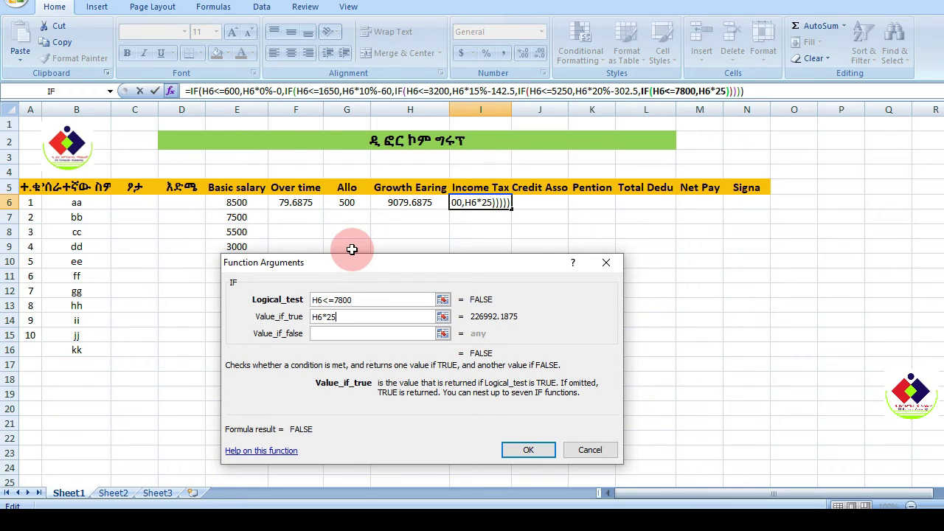
type("%")
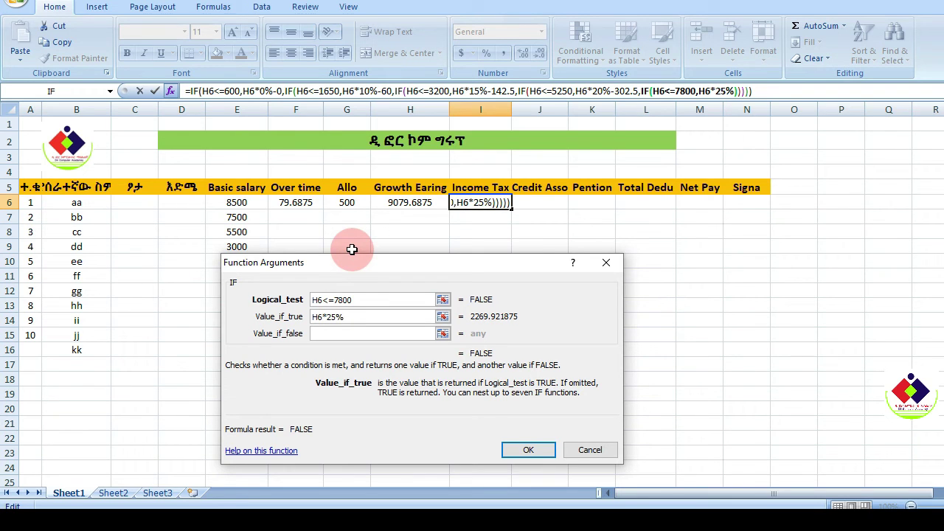
type("-")
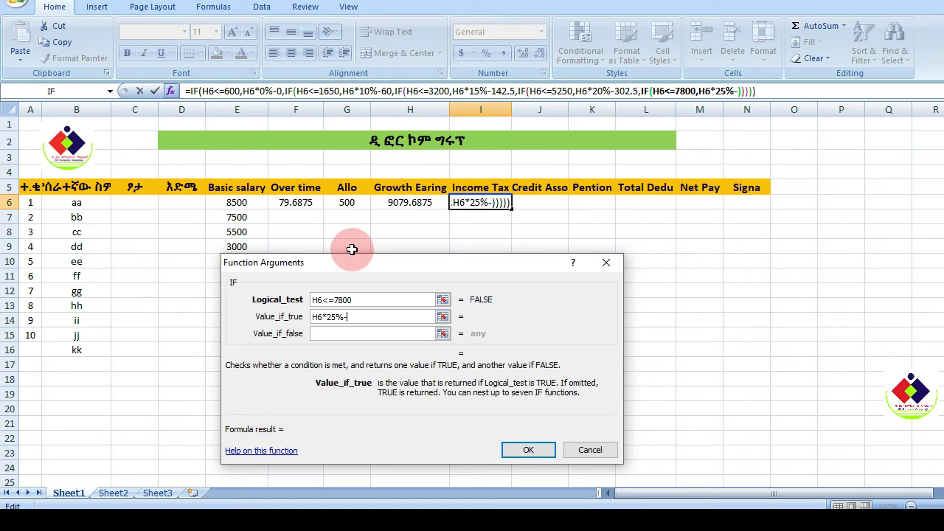
type("565")
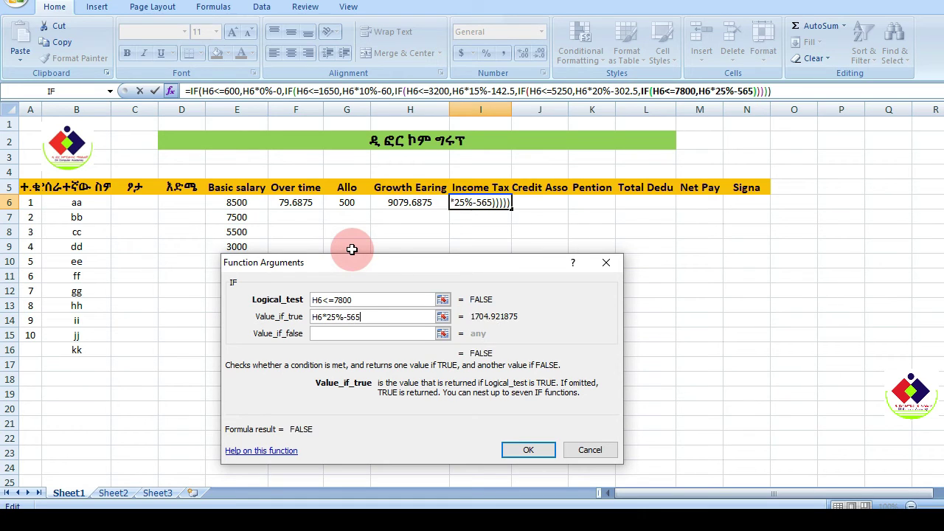
Step: Nest a sixth IF function in the fifth IF's value-if-false argument and set its logical test to H6<=10900
left_click(345, 334)
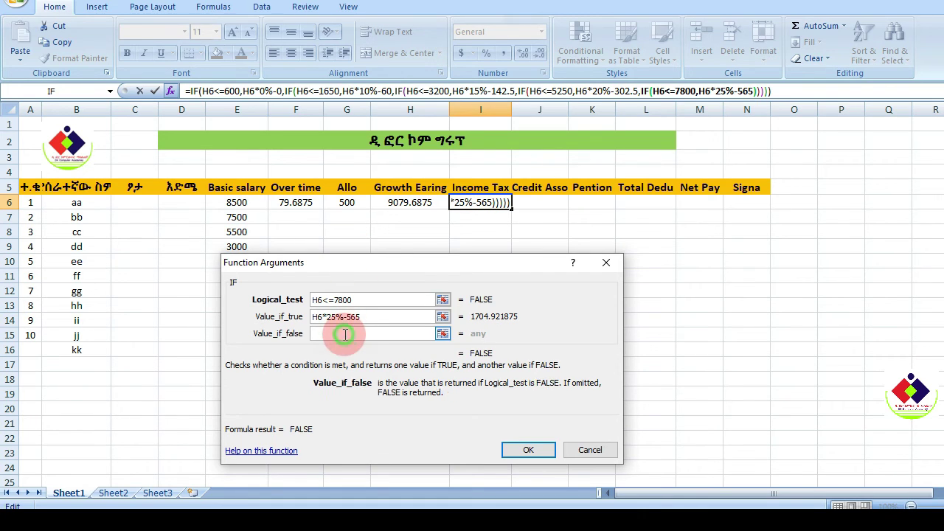
left_click(96, 94)
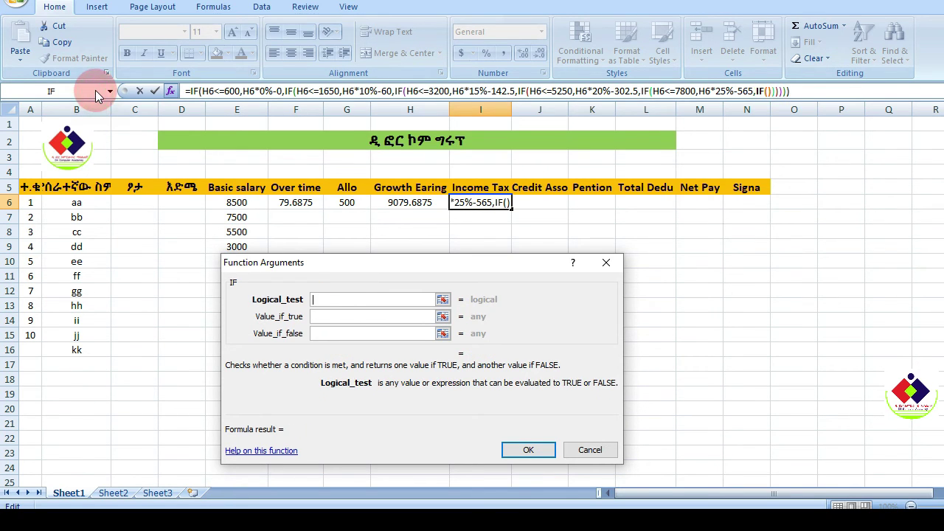
left_click(398, 202)
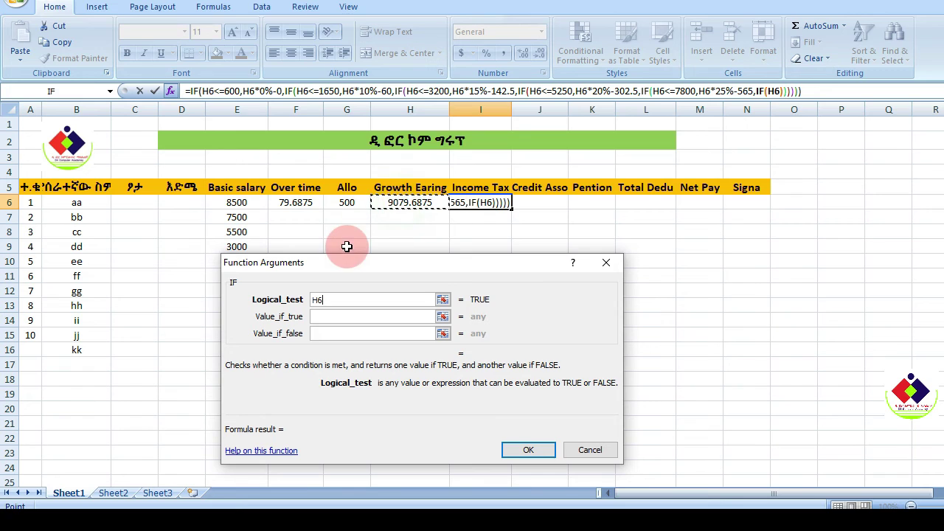
type("<=")
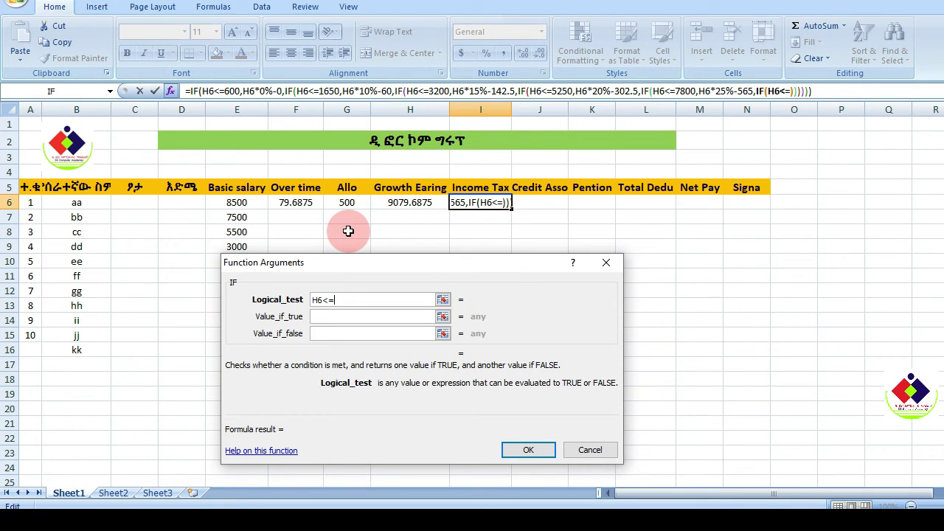
type("10900")
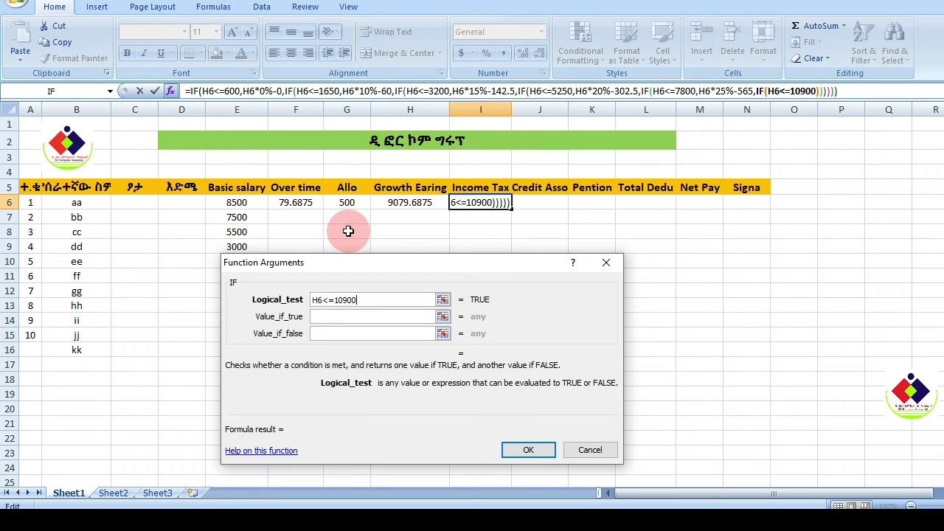
Step: Set the sixth IF function's value-if-true argument to H6*30%-955
left_click(341, 316)
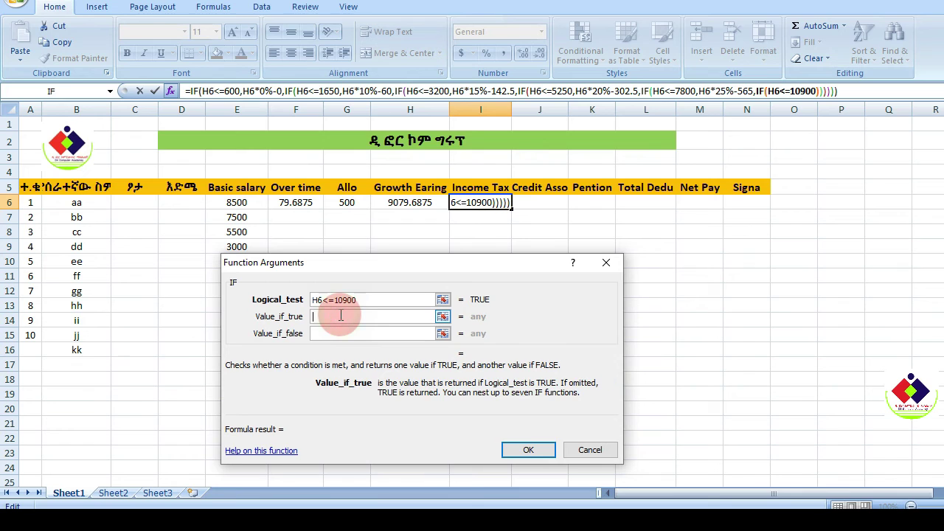
left_click(398, 203)
type("*")
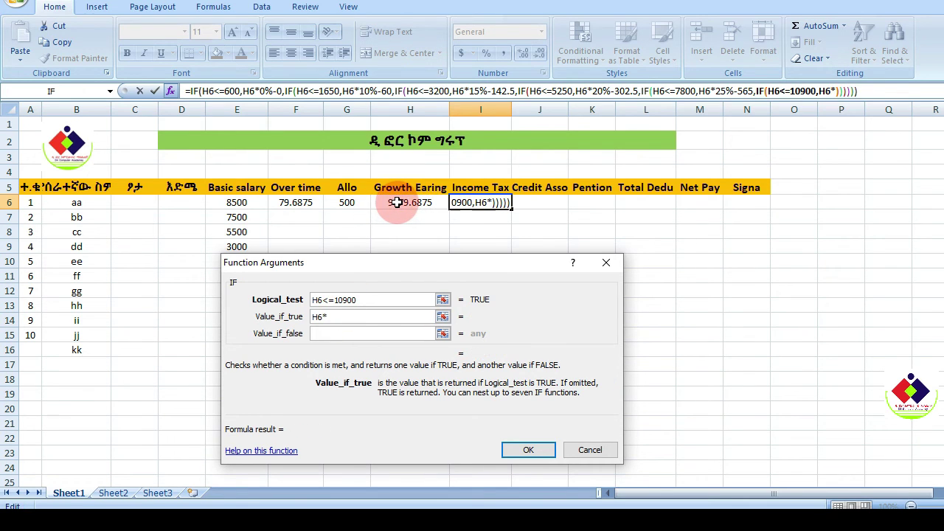
type("30")
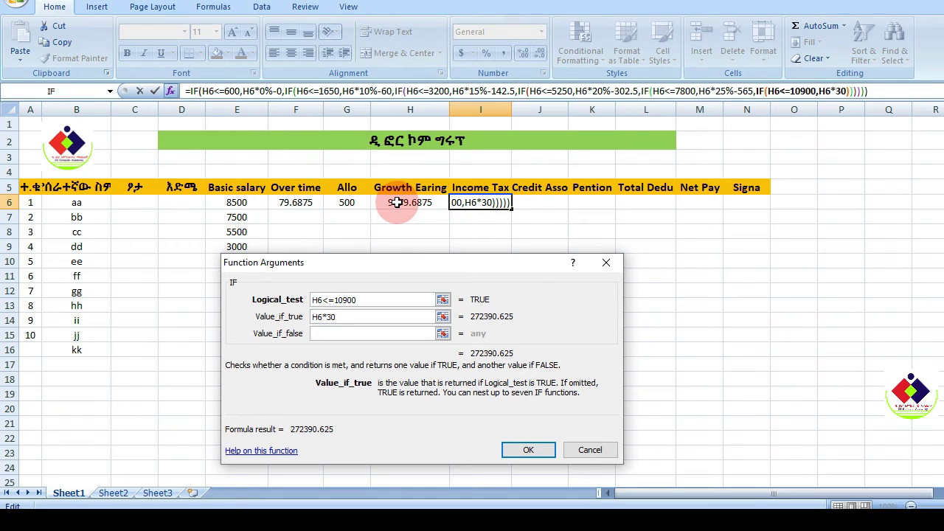
type("%-")
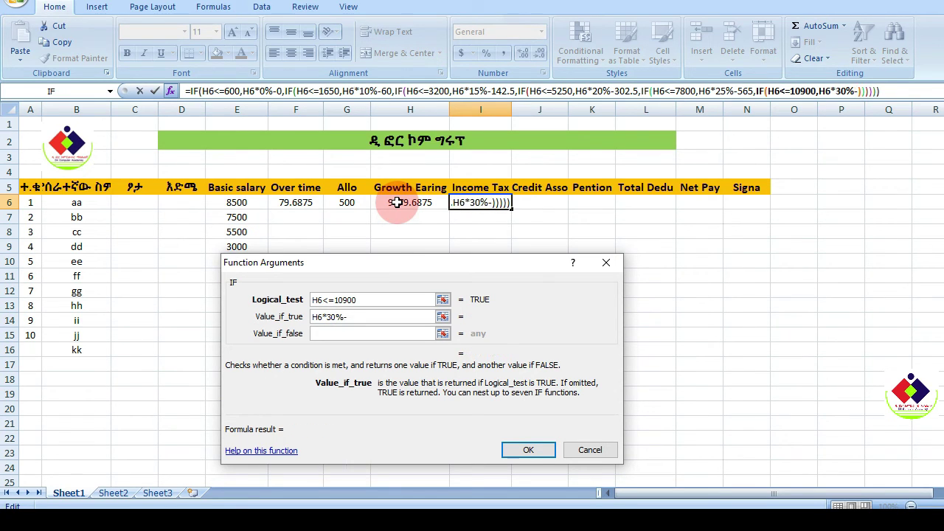
type("955")
Step: Nest a seventh IF function in the sixth IF's value-if-false argument and set its logical test to H6>10900
left_click(362, 334)
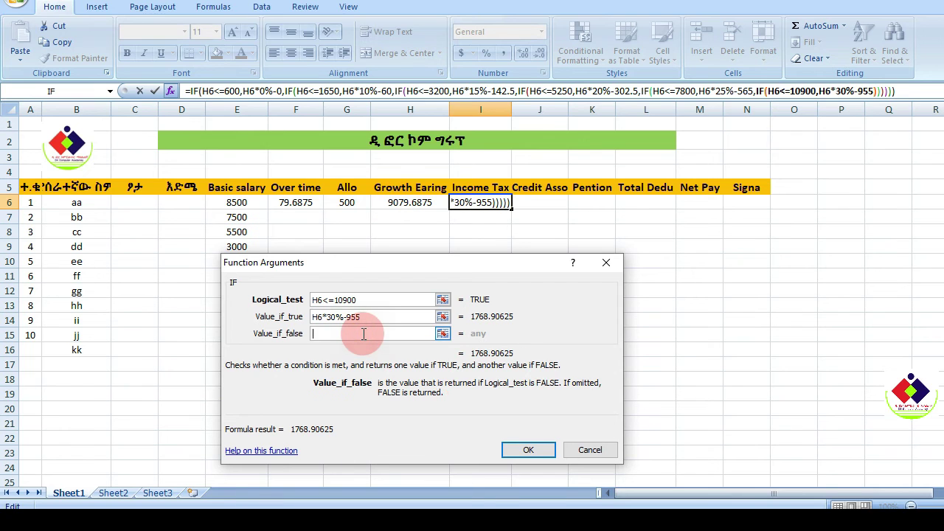
left_click(89, 91)
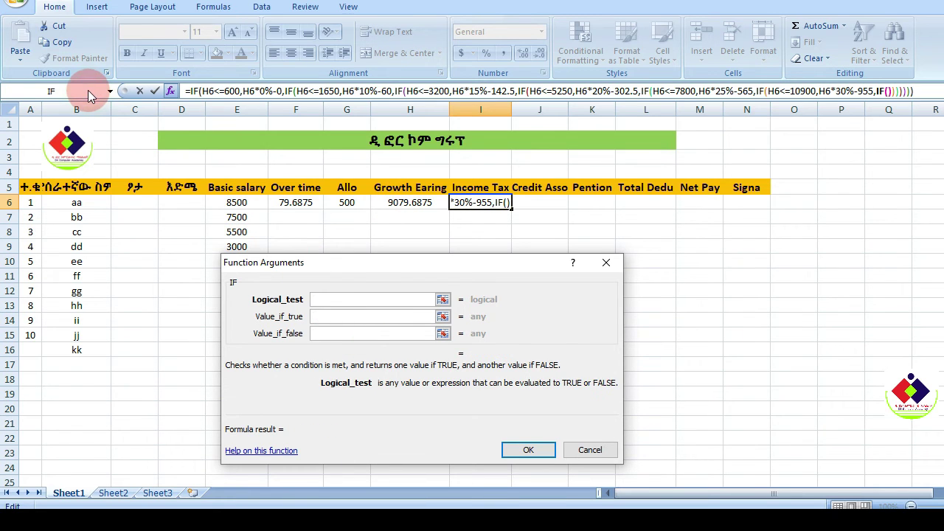
left_click(410, 204)
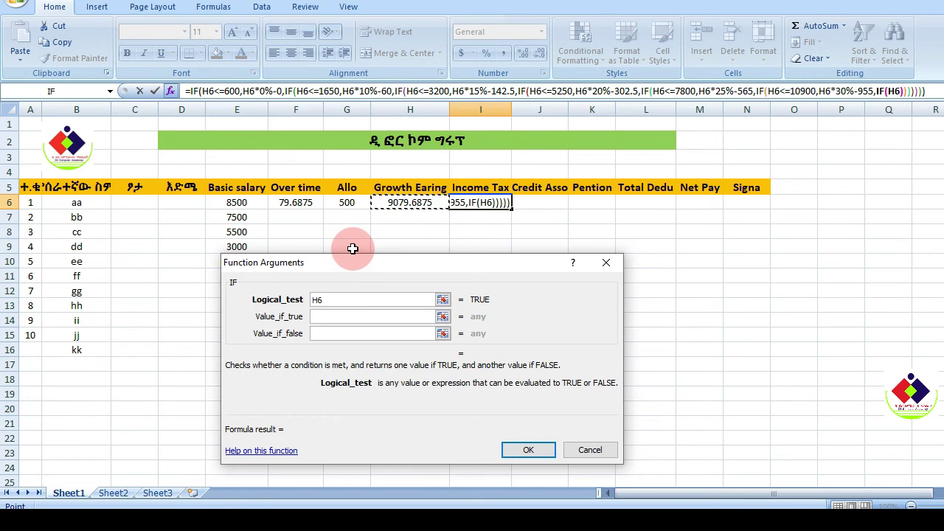
type(">10900")
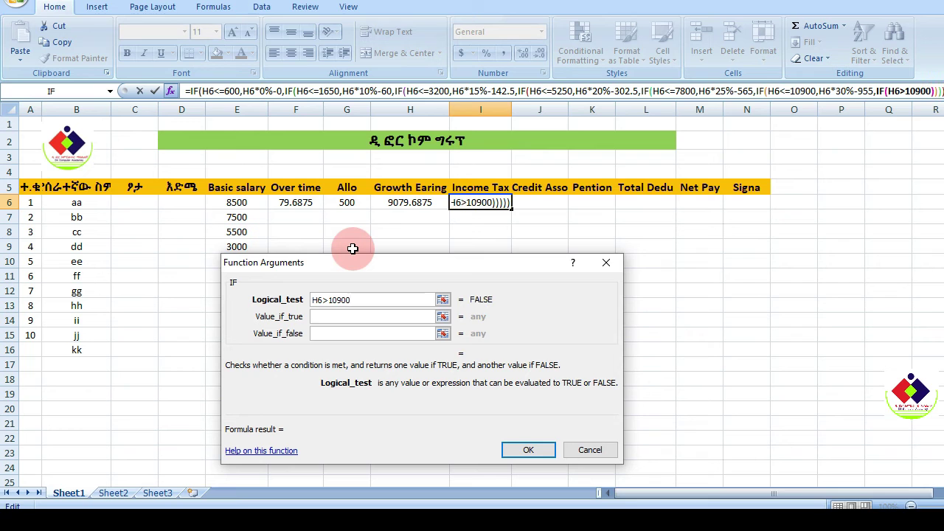
Step: Set the seventh IF function's value-if-true argument to H6*35%-1500, leave value-if-false empty, and commit the income tax formula
left_click(353, 316)
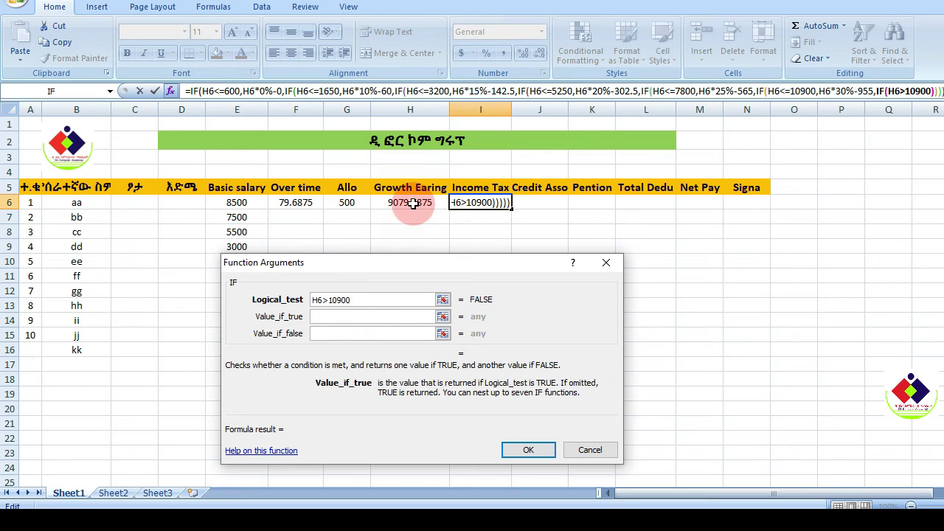
left_click(410, 202)
type("*")
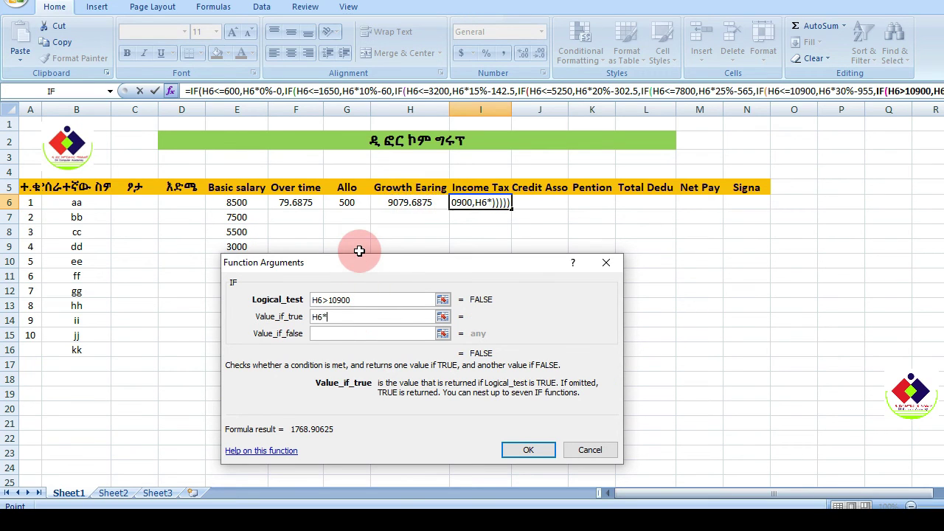
type("35%")
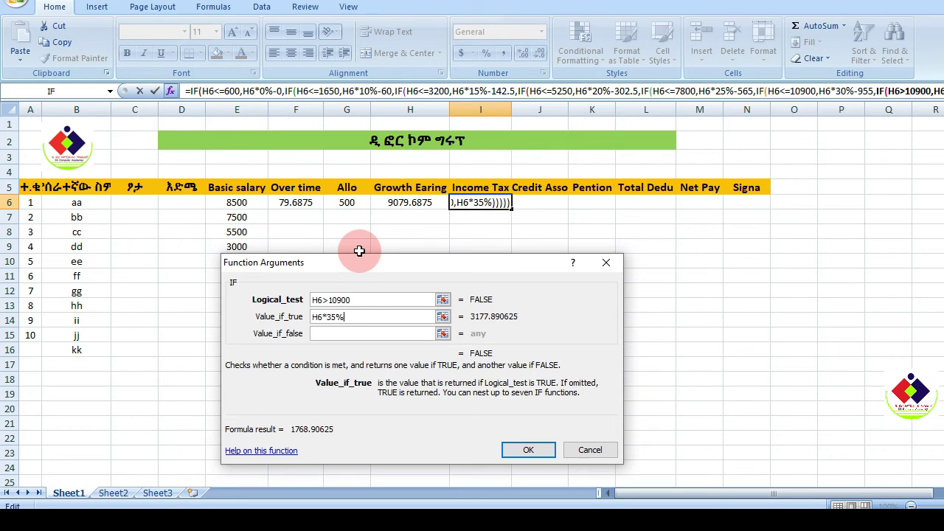
type("-1500")
left_click(343, 335)
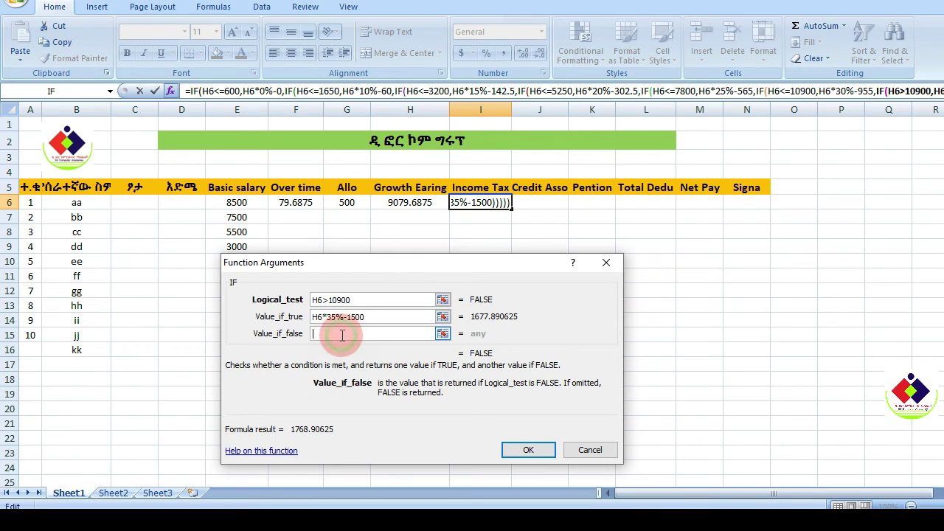
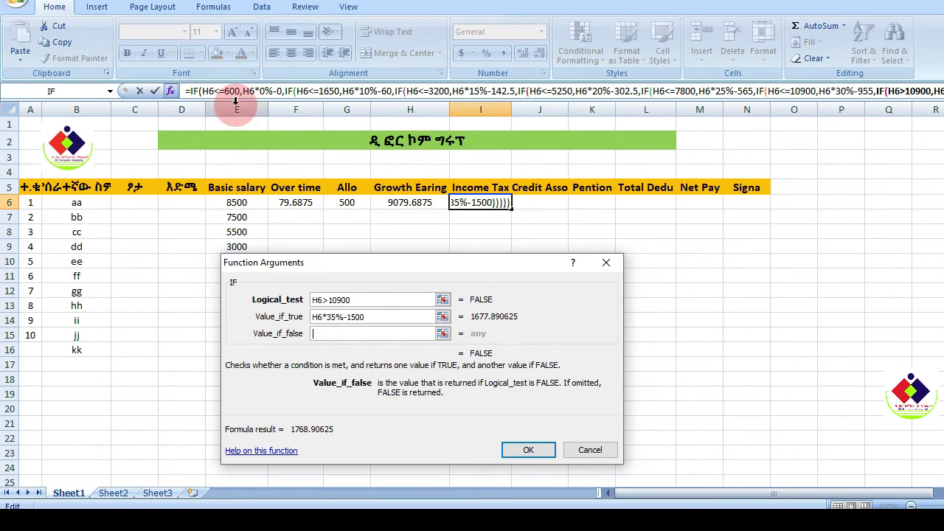
key("Return")
Step: Check the first employee's income tax cell I6 and its formula against the basic salary in E6
left_click(516, 168)
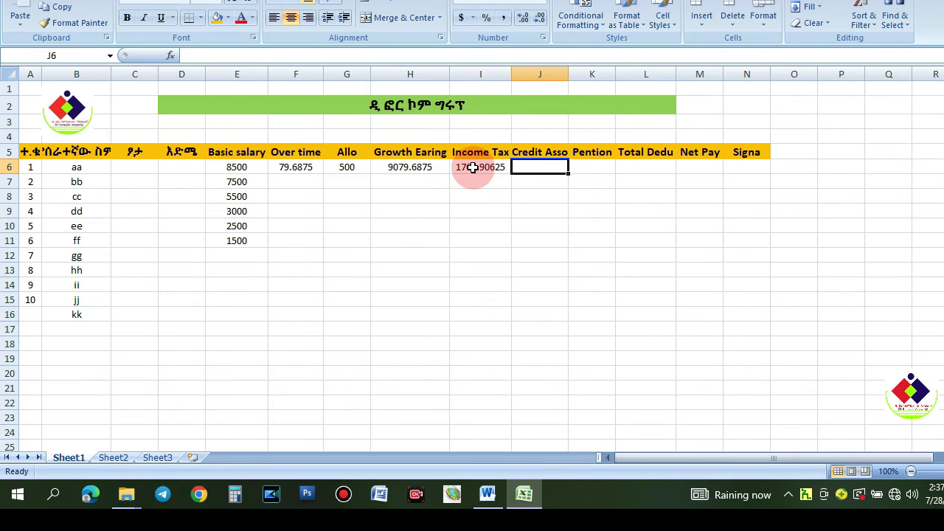
left_click(461, 168)
left_click(238, 170)
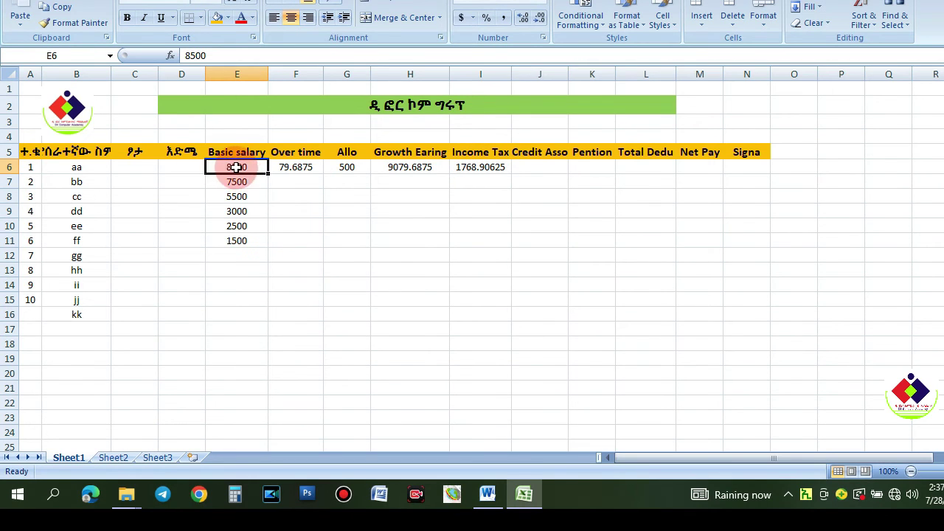
left_click(475, 174)
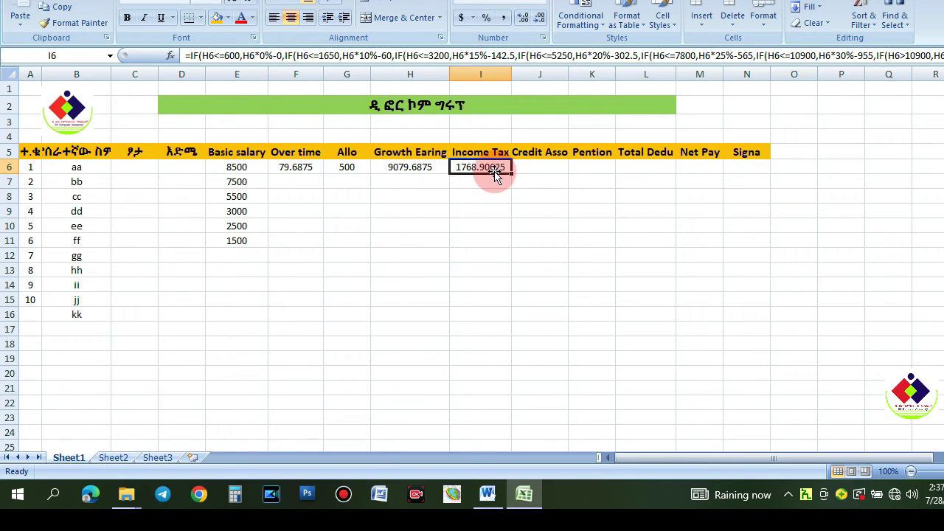
left_click(525, 178)
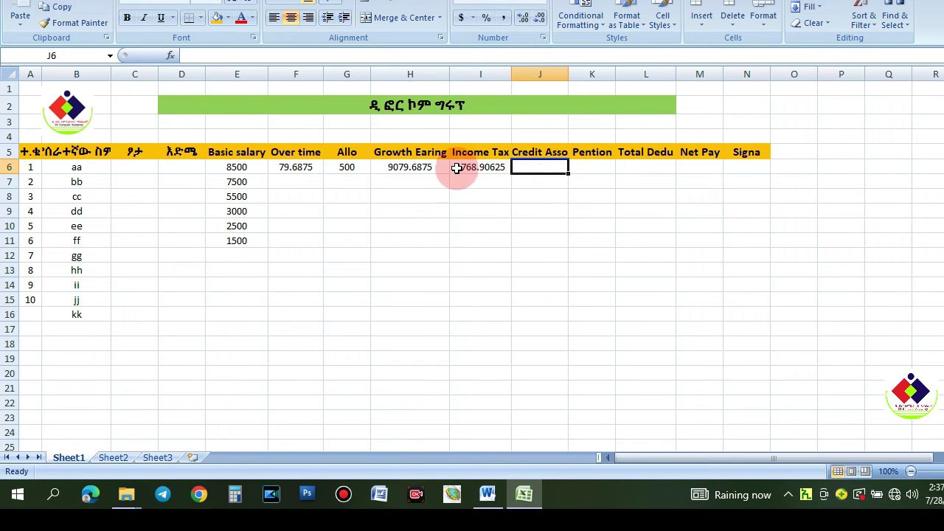
Step: Switch to the Word notes and review the Credit Association formula and its worked example
key("alt+Tab")
scroll(495, 299, "up", 5)
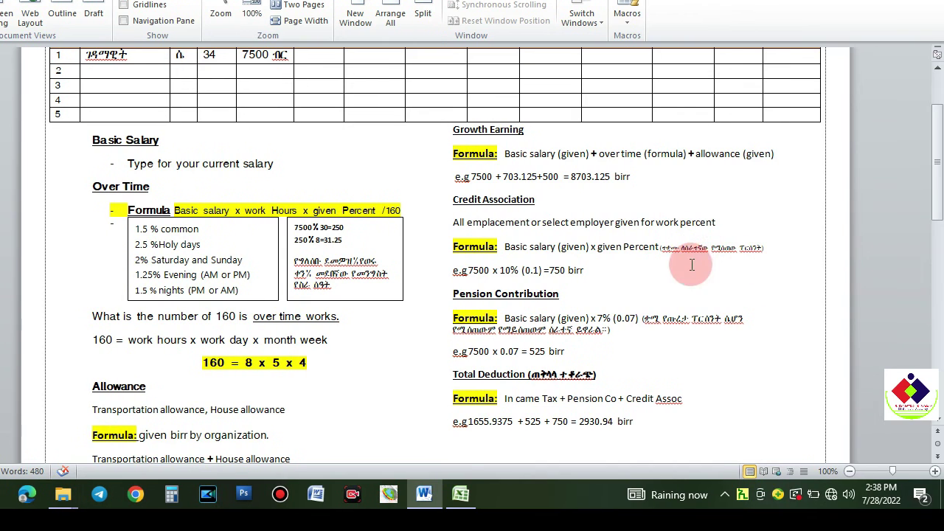
scroll(524, 254, "down", 1)
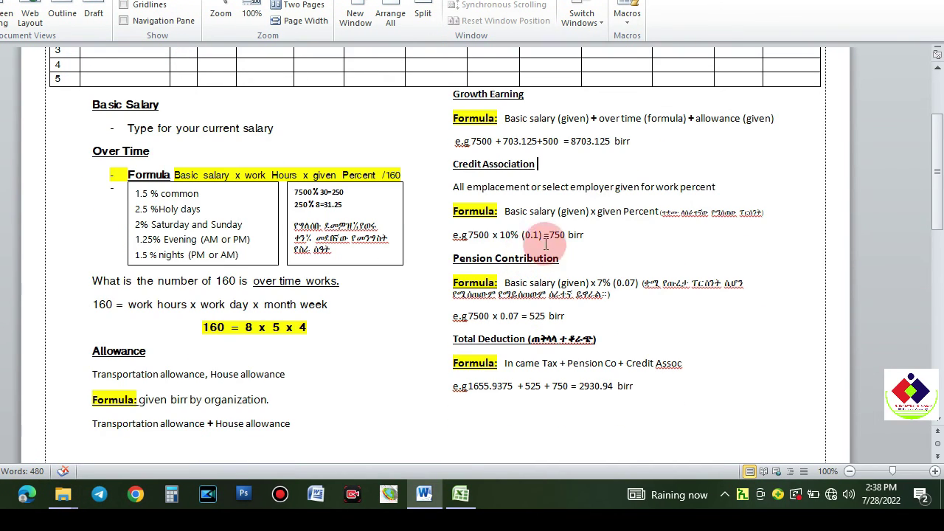
left_click(521, 235)
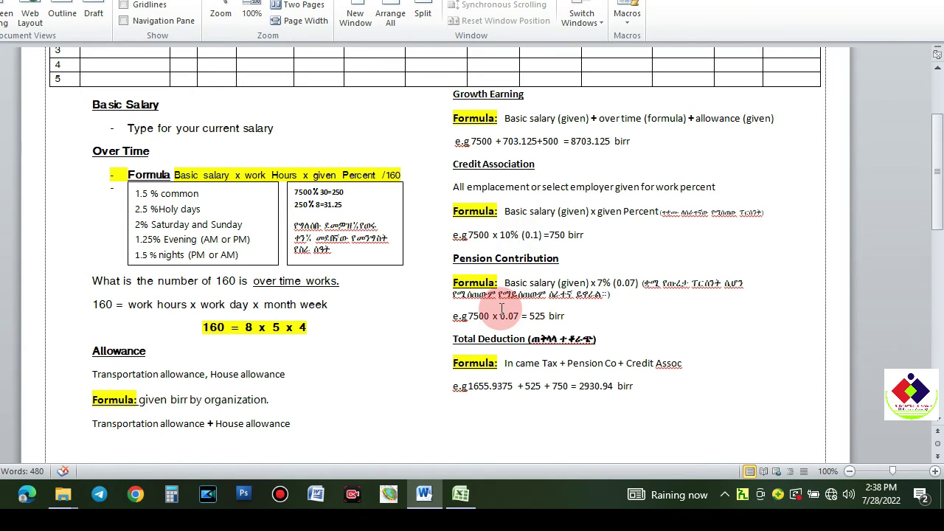
scroll(501, 308, "up", 1)
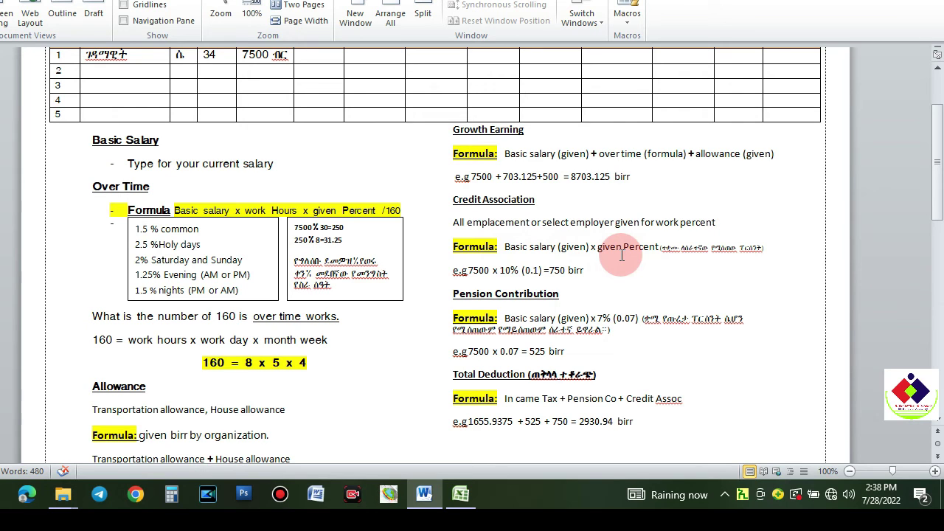
Step: Back in the Excel sheet, calculate the first employee's credit association in J6 with the SUM function and the argument E6*0.05
key("alt+Tab")
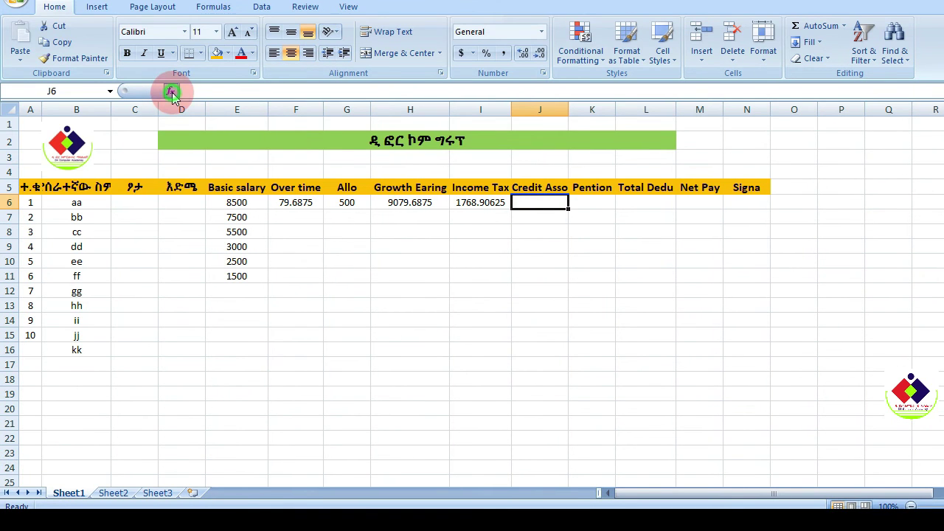
left_click(170, 92)
left_click(290, 344)
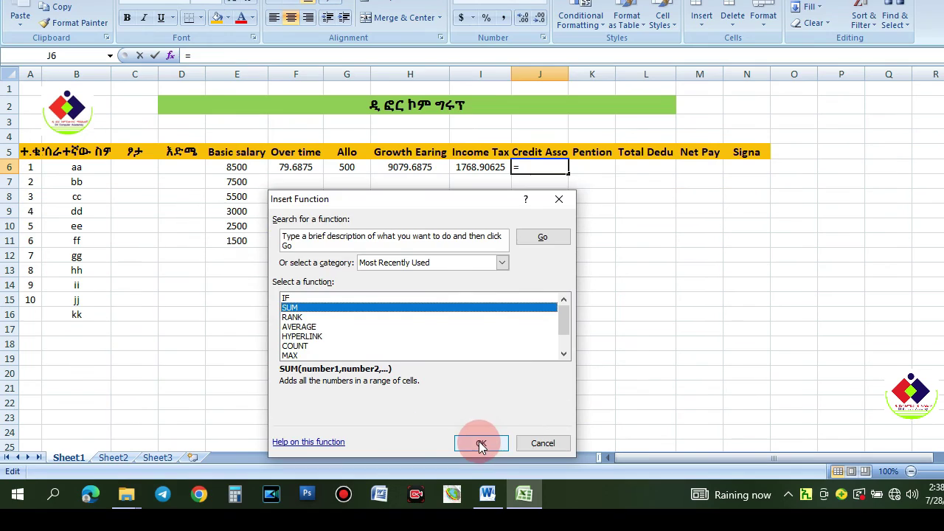
left_click(481, 480)
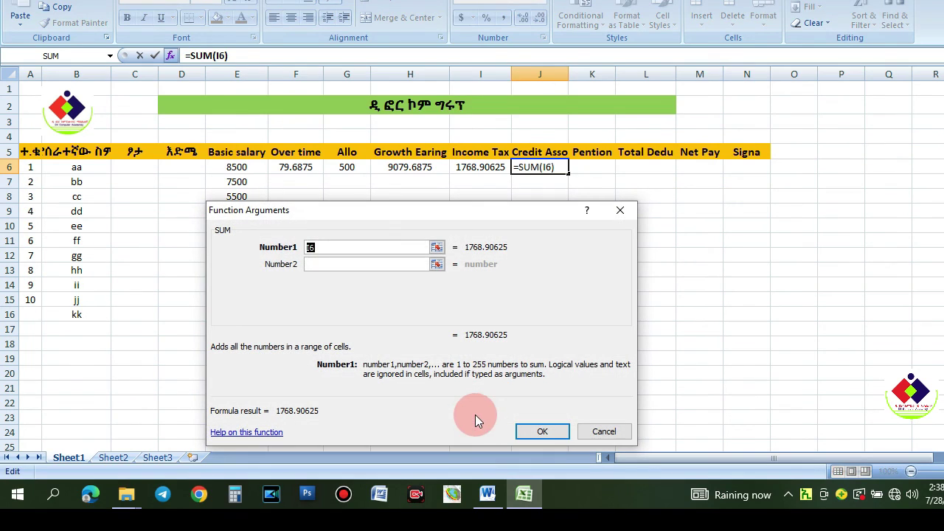
left_click_drag(444, 213, 456, 241)
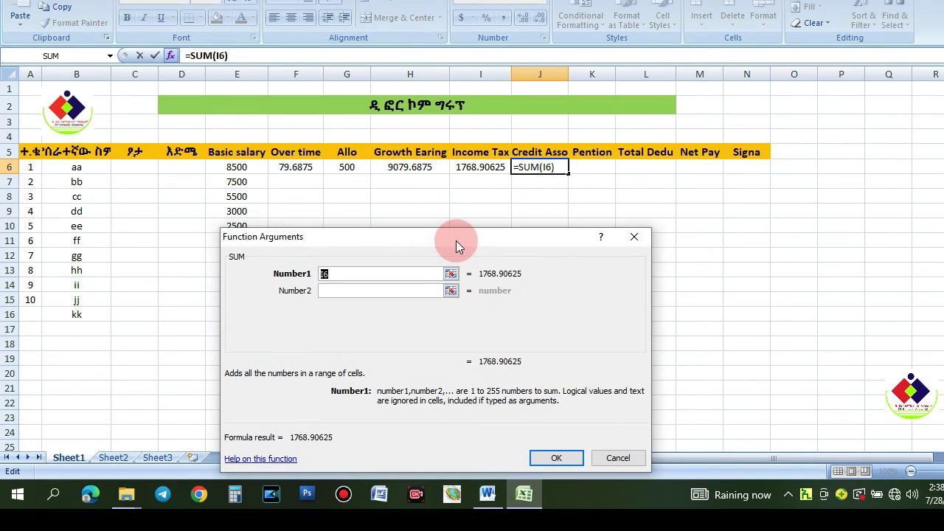
left_click(245, 168)
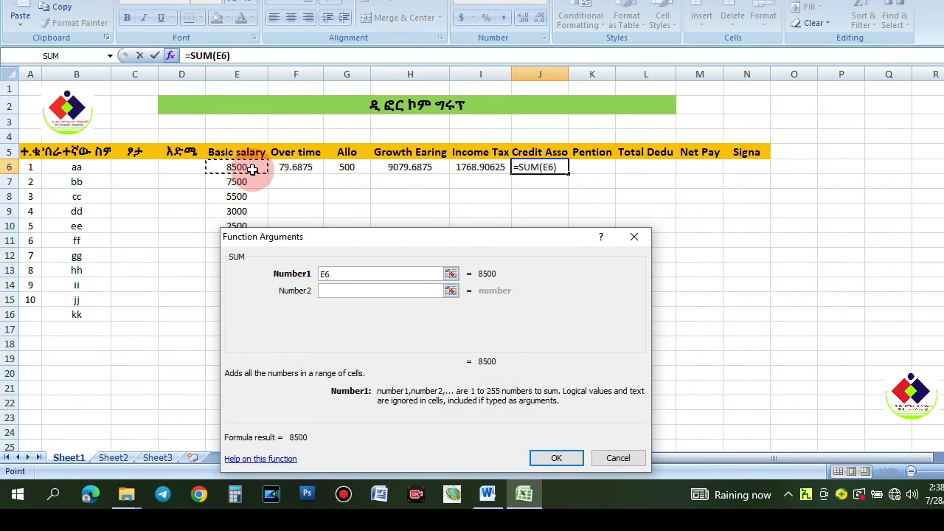
type("*0.05")
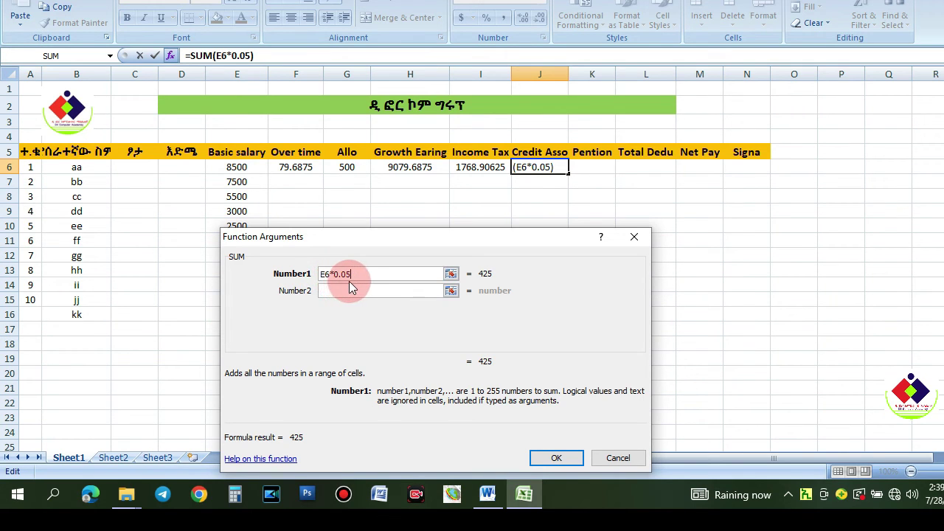
left_click(555, 458)
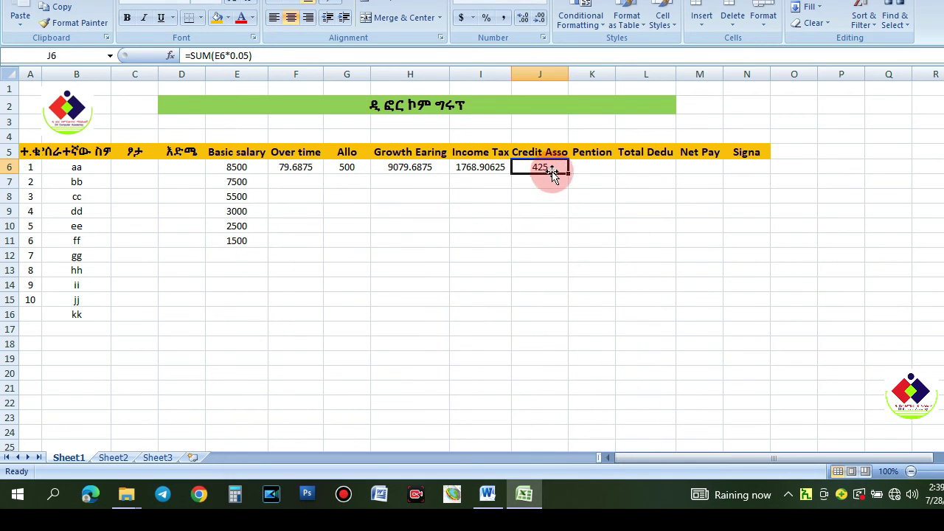
Step: Check the credit association in J6 against the basic salary in E6, and fill its formula down to J11
left_click(247, 168)
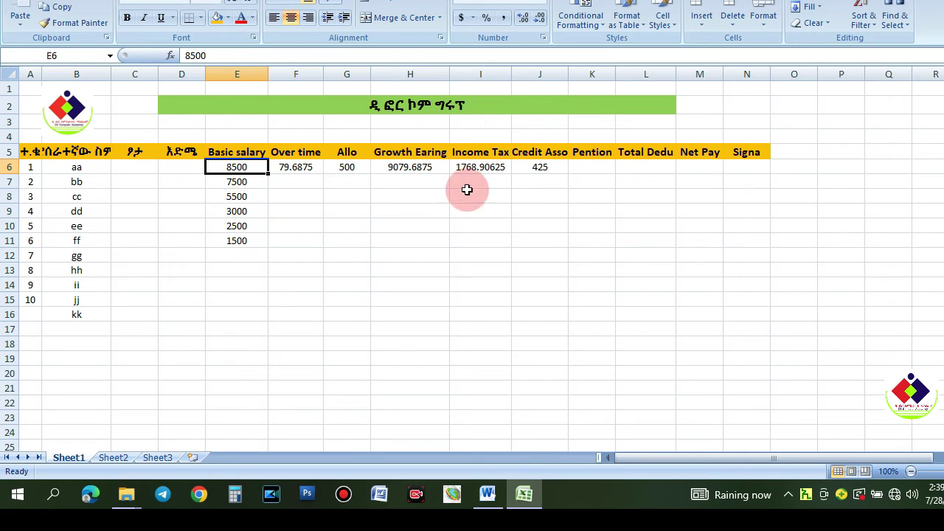
left_click(544, 179)
left_click(548, 165)
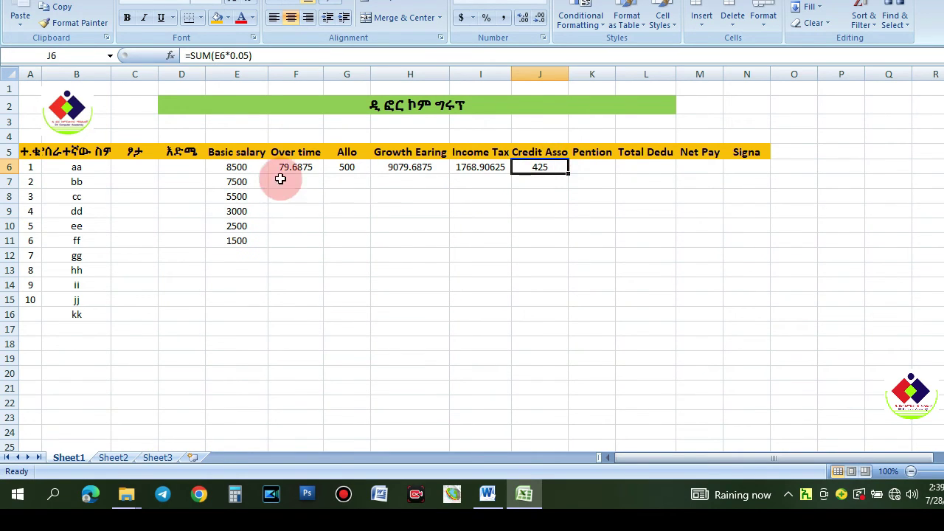
left_click_drag(568, 174, 566, 247)
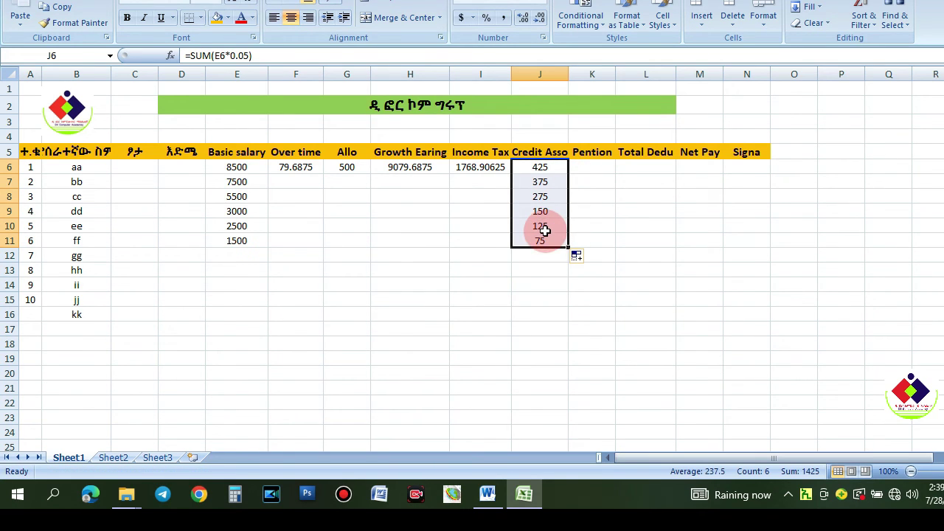
Step: Select the first employee's pension cell K6 and review the Pension Contribution formula in the Word notes
key("Right")
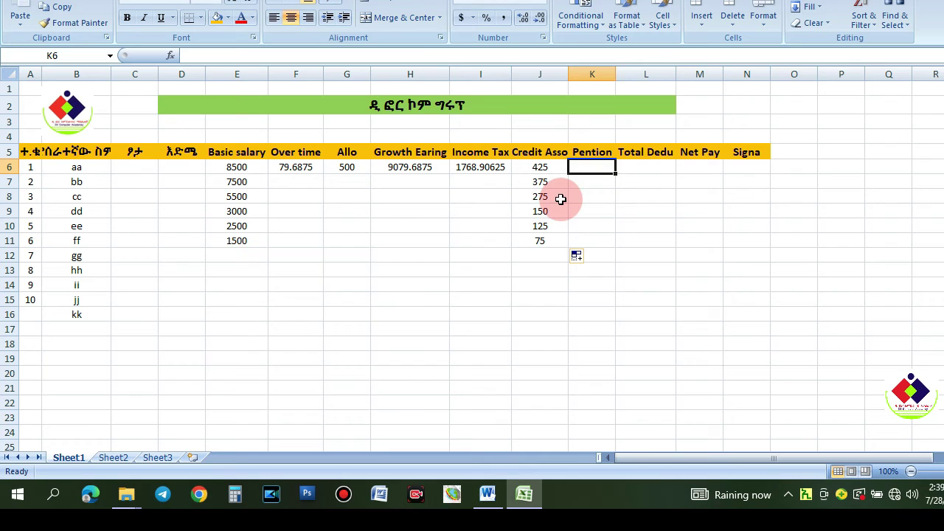
left_click(587, 196)
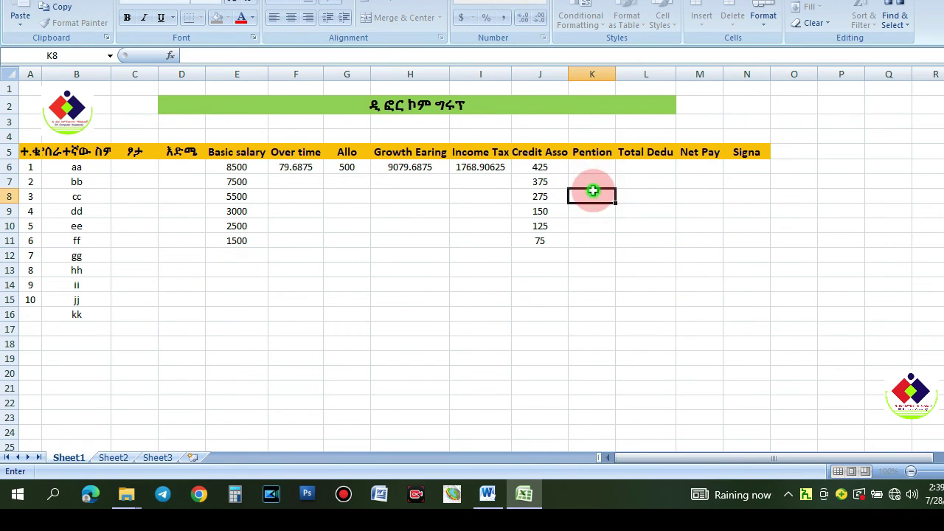
left_click(594, 166)
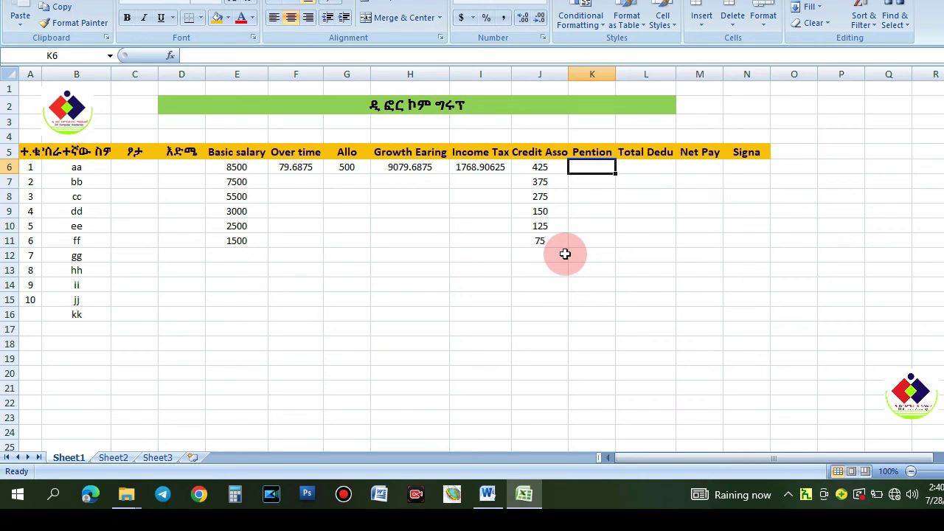
key("alt+Tab")
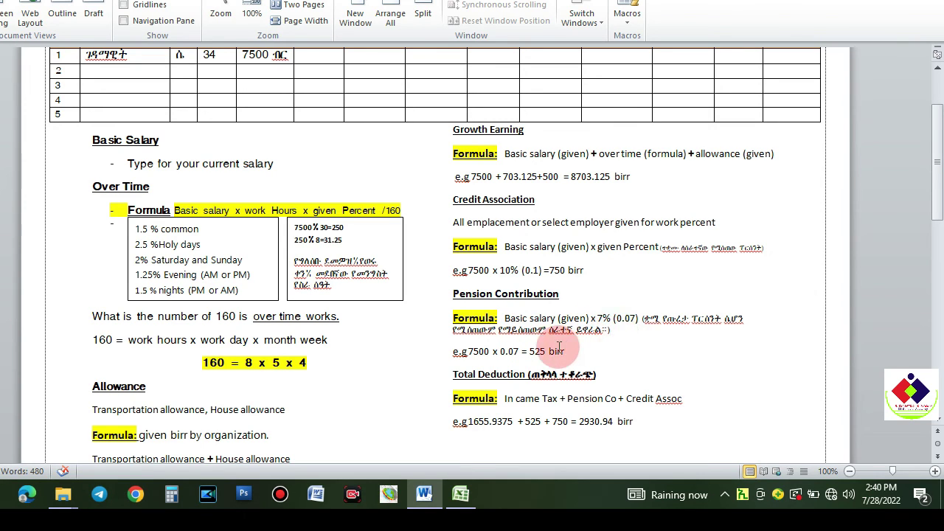
left_click(606, 327)
type(")")
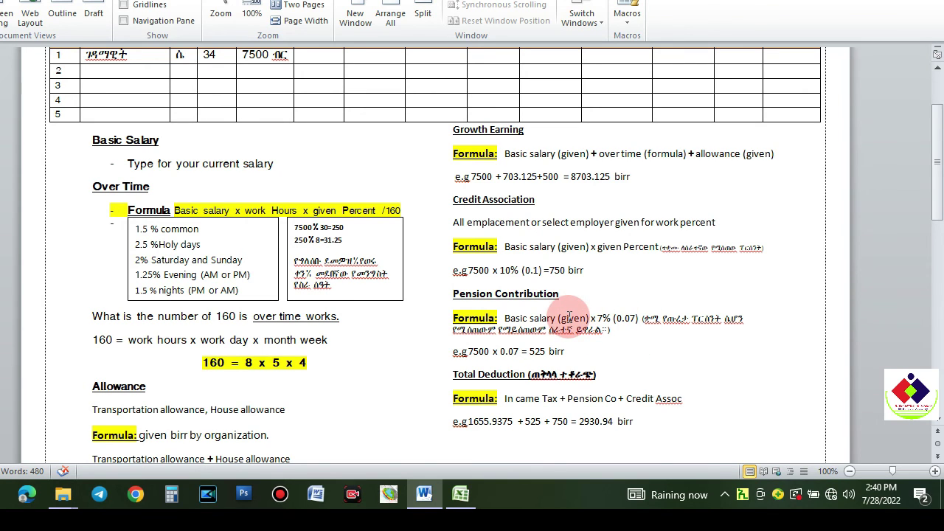
scroll(572, 316, "up", 1)
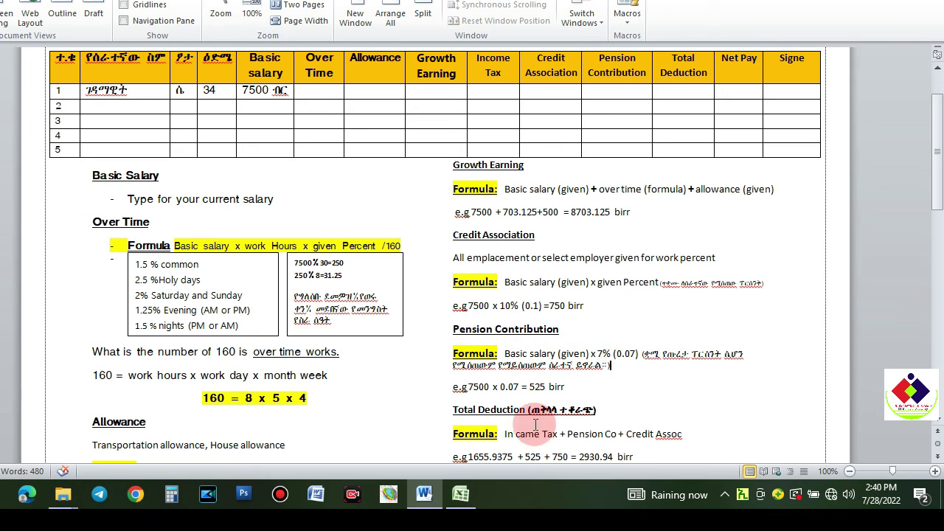
Step: Back in the Excel sheet, calculate the pension in K6 with the SUM function and the argument E6*0.07, and check it against E6
left_click(461, 493)
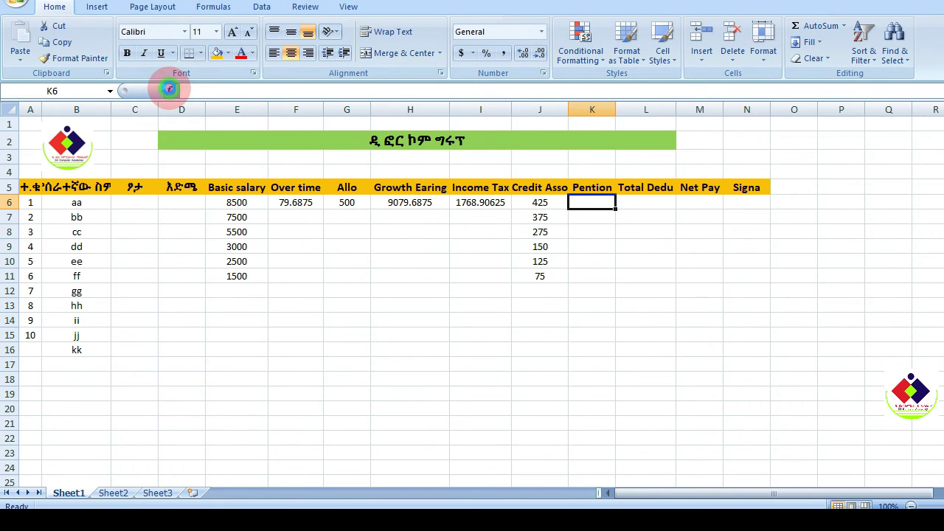
left_click(169, 88)
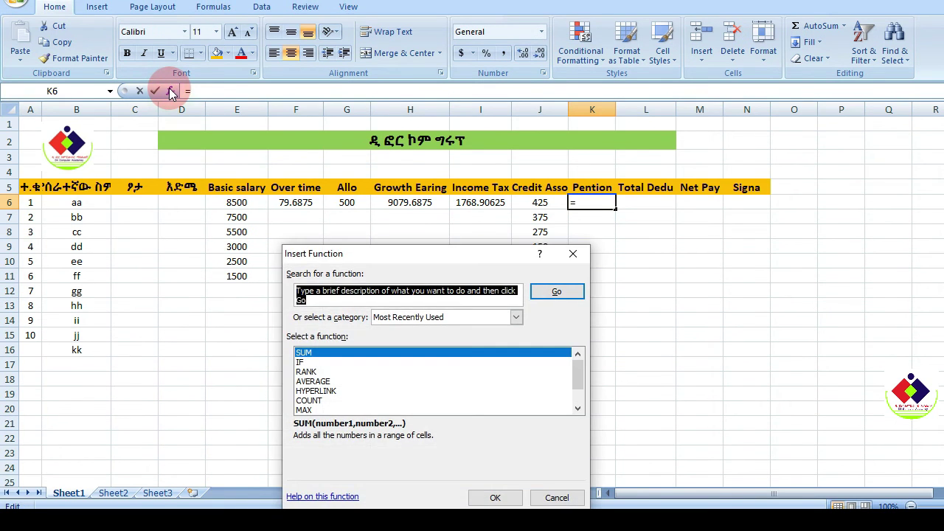
left_click(311, 355)
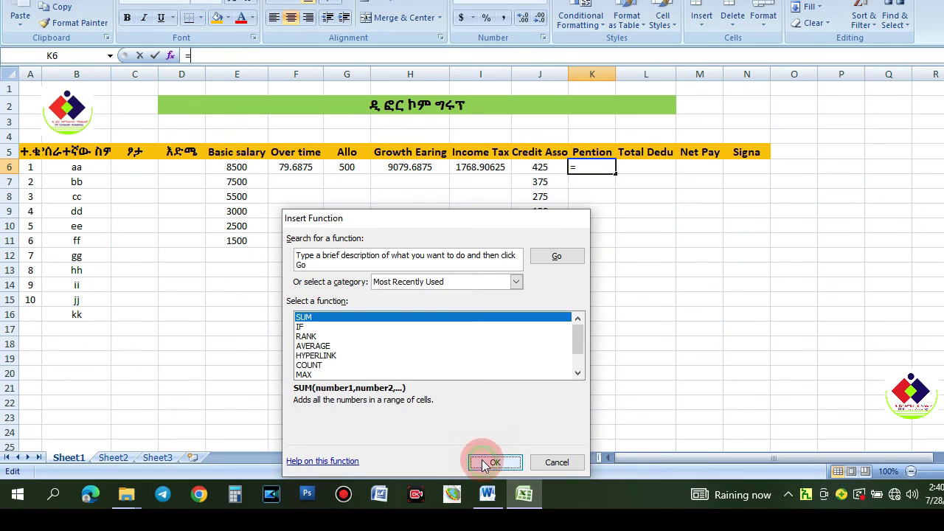
left_click(496, 497)
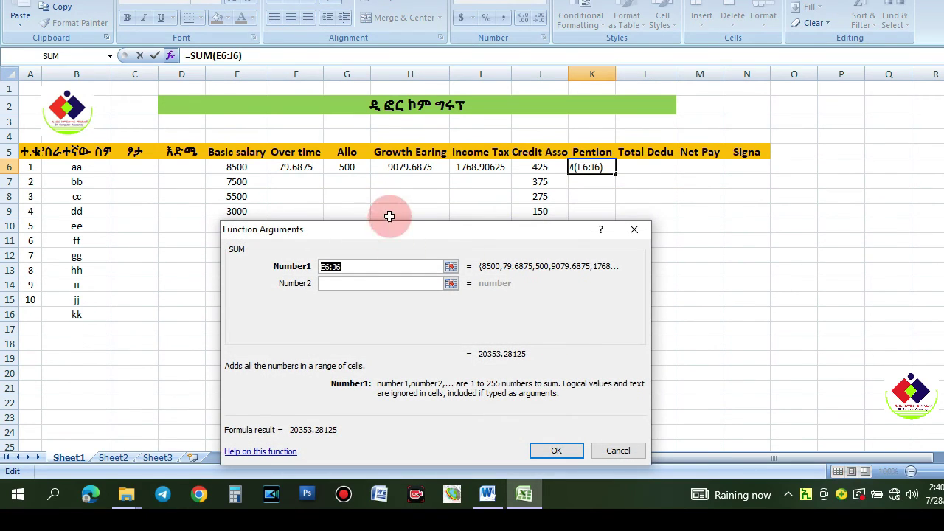
left_click(237, 167)
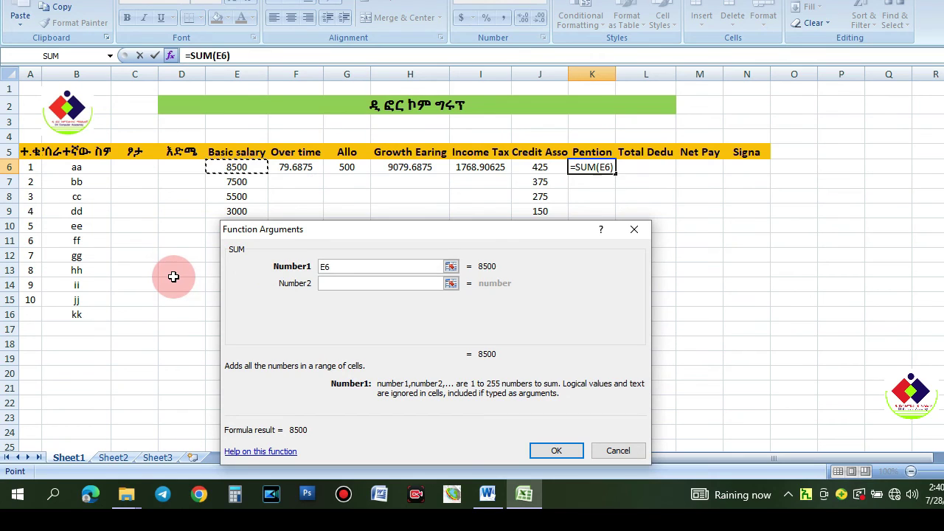
type("*0")
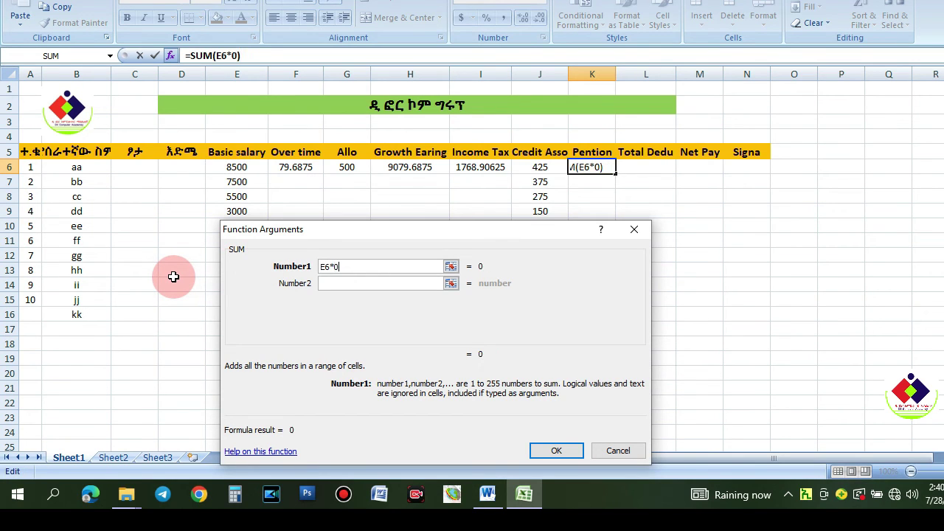
type(".07")
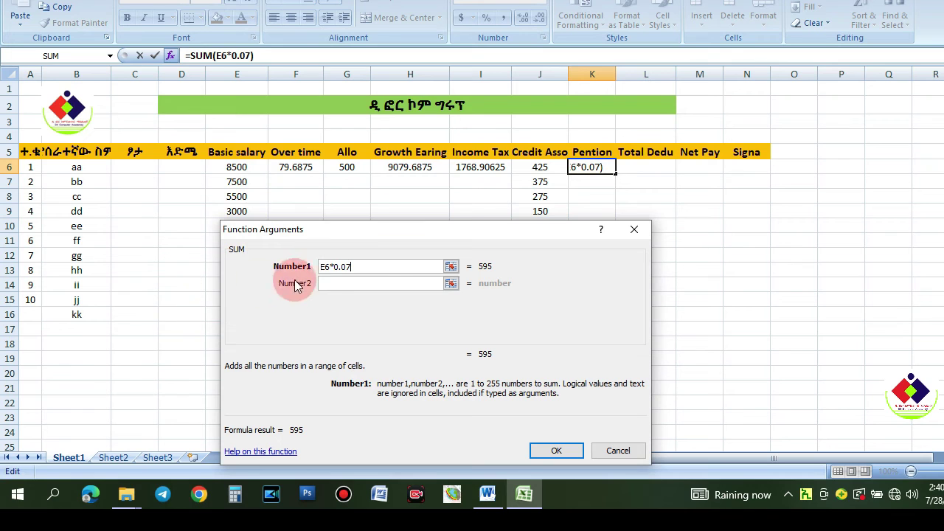
left_click(559, 453)
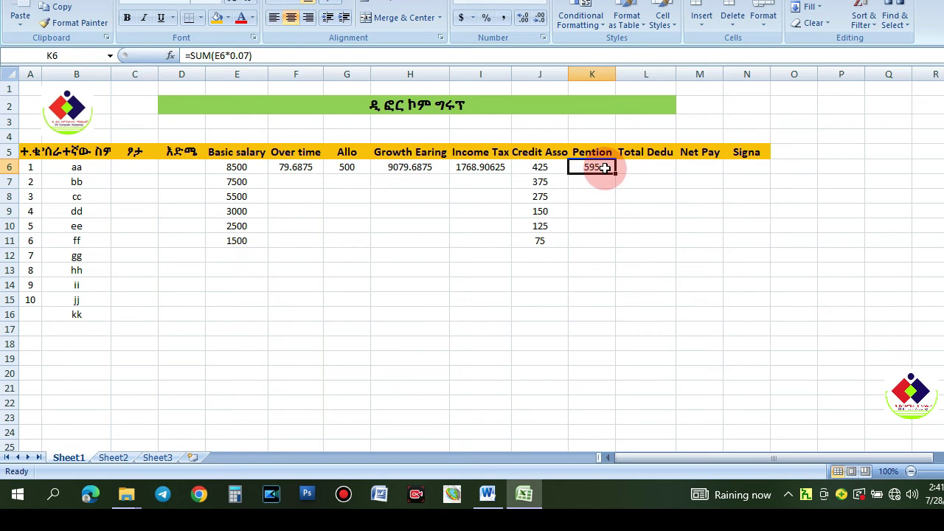
left_click(260, 174)
left_click(601, 171)
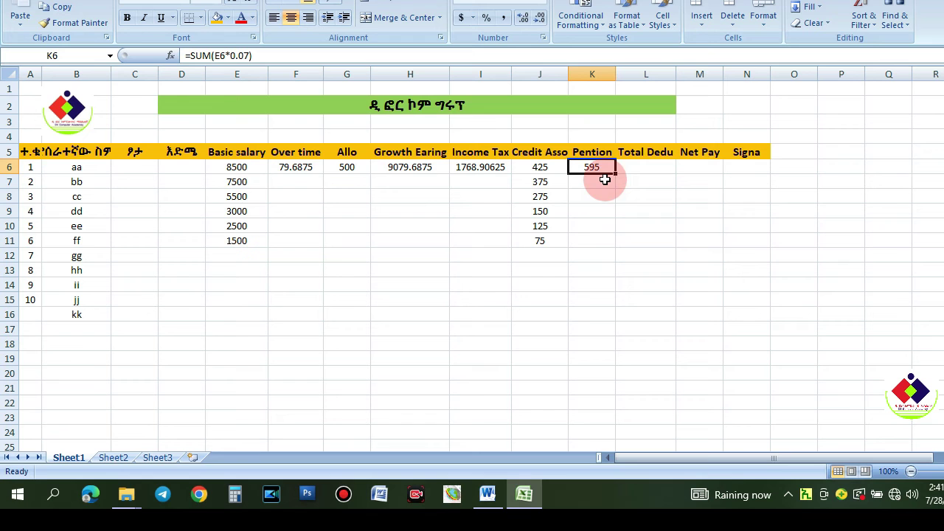
Step: Select the first employee's total deduction cell L6 and review the Total Deduction formula in the Word notes
left_click(633, 171)
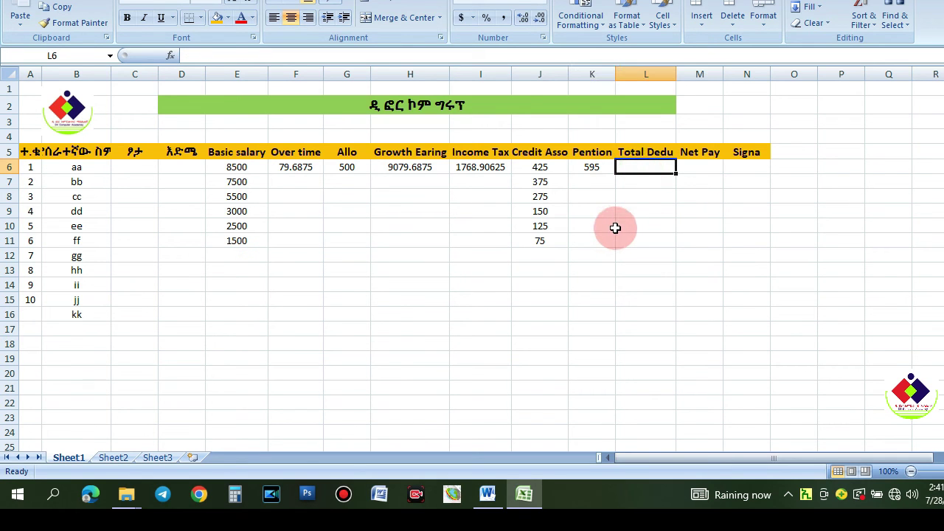
key("alt+Tab")
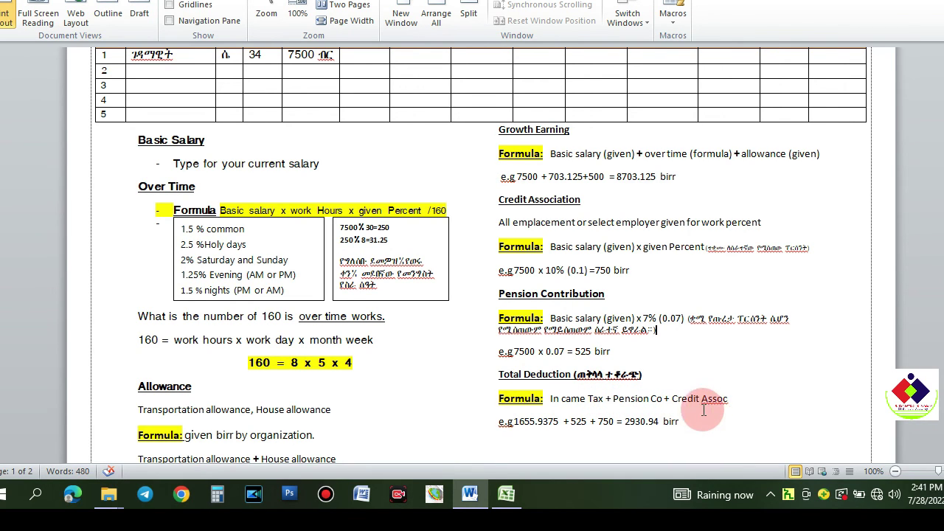
scroll(552, 360, "up", 1)
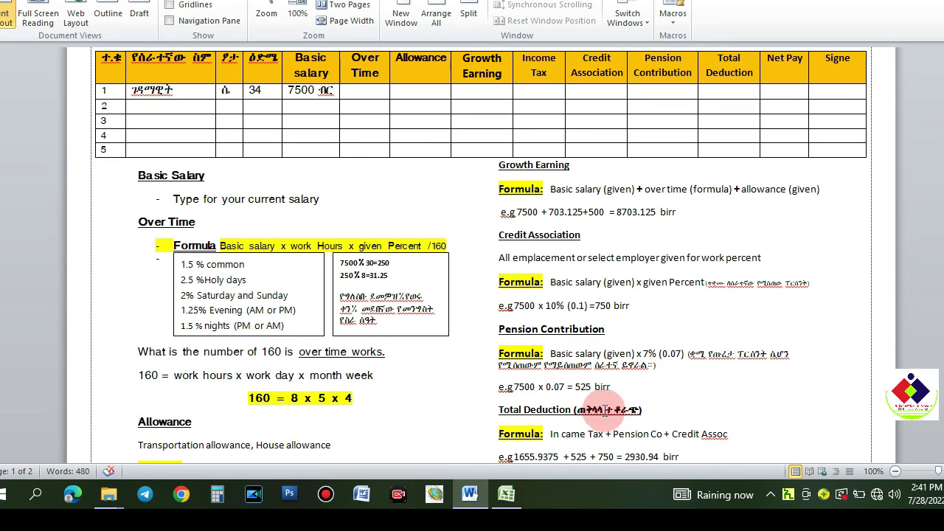
scroll(600, 412, "down", 1)
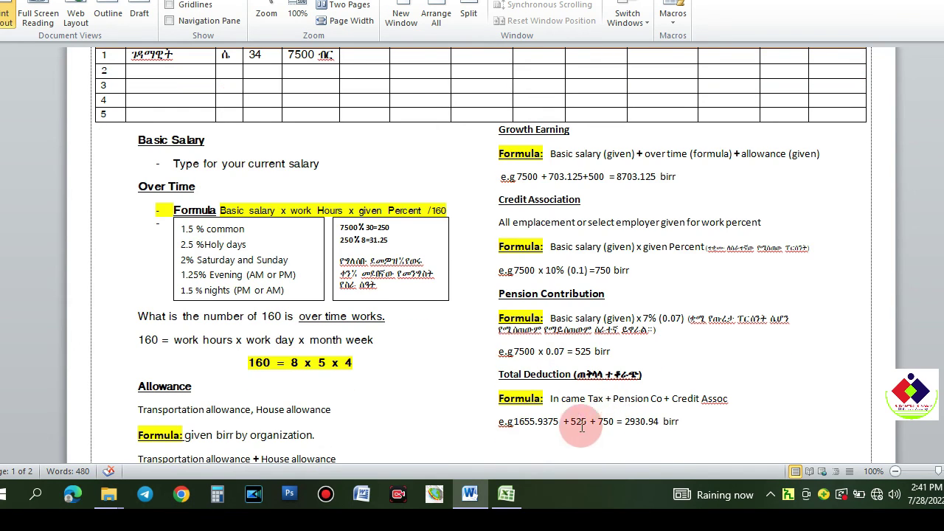
Step: Back in the Excel sheet, calculate the total deduction in L6 with the SUM function and the argument I6+K6+J6, and check it against E6
left_click(506, 494)
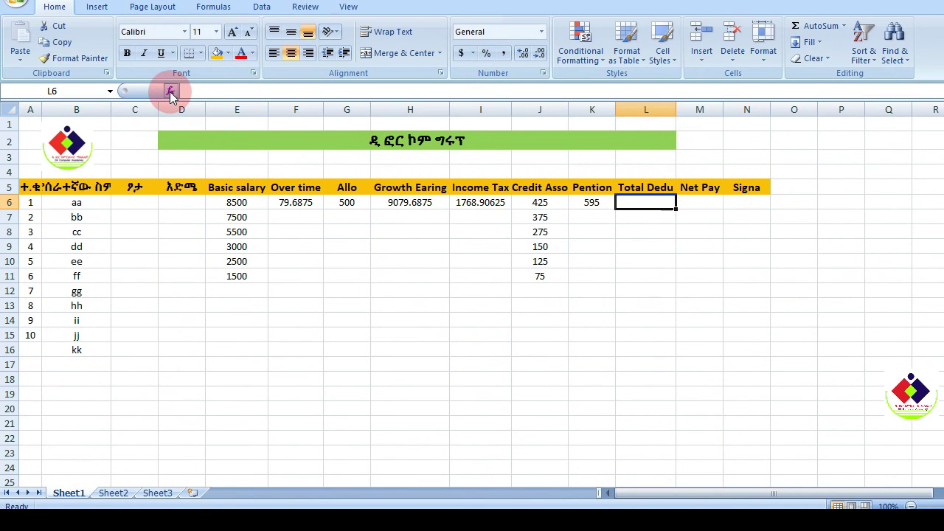
left_click(153, 55)
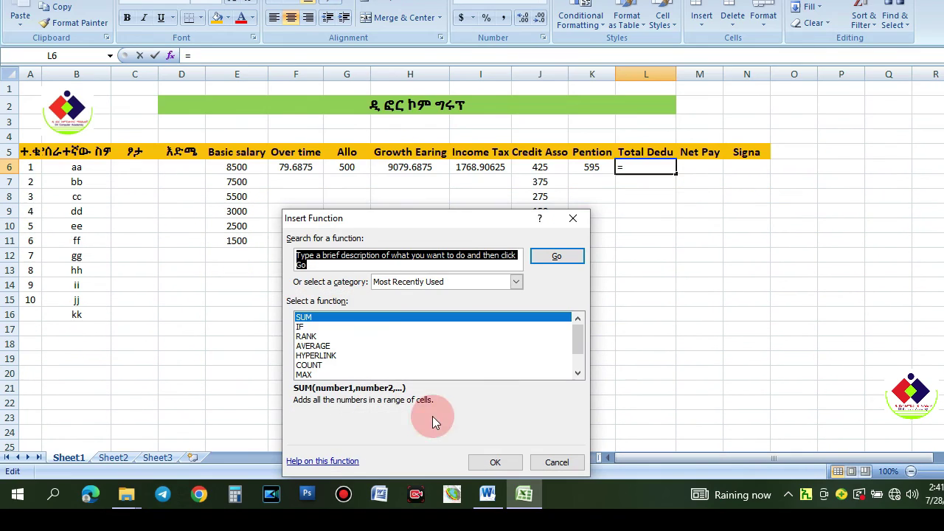
left_click(495, 463)
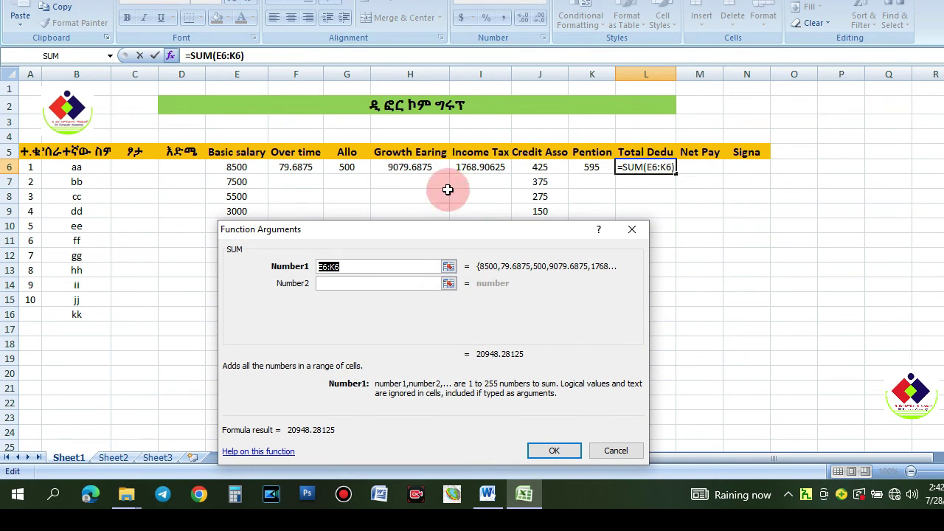
left_click(473, 171)
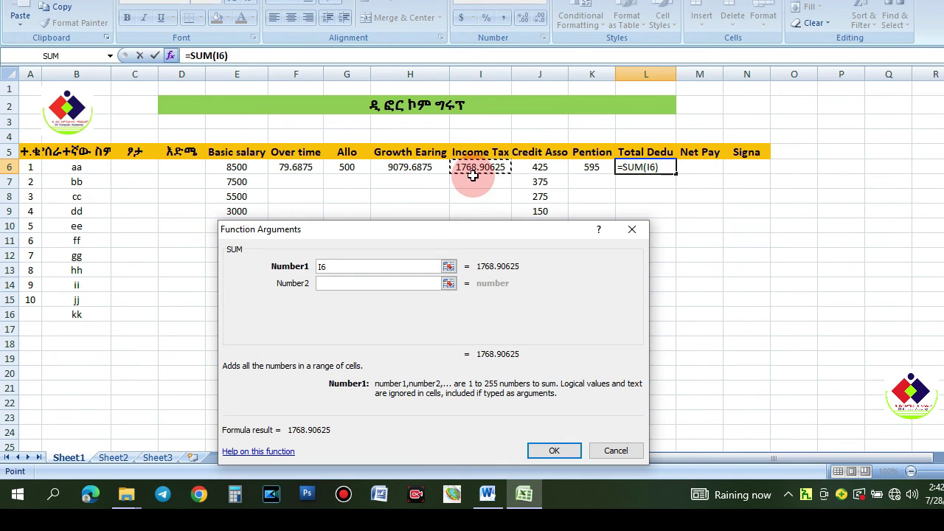
type("+")
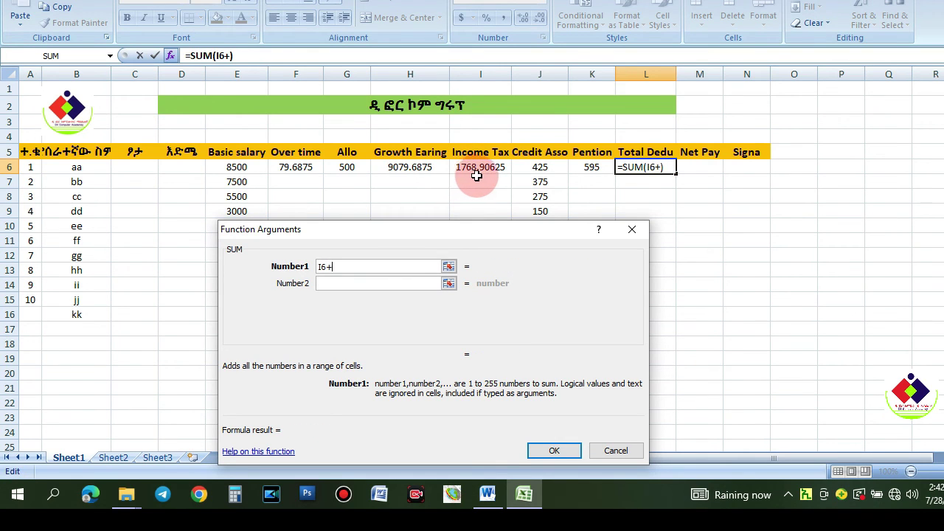
left_click(590, 168)
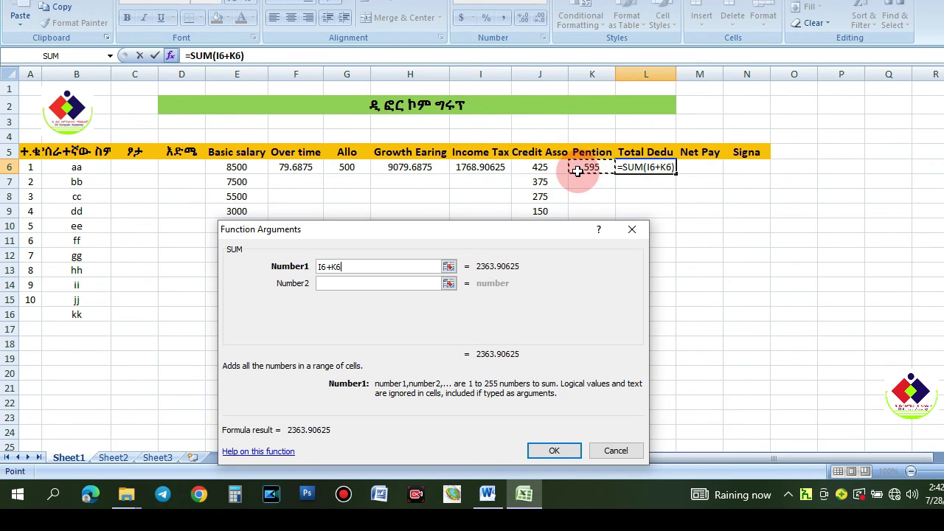
type("+")
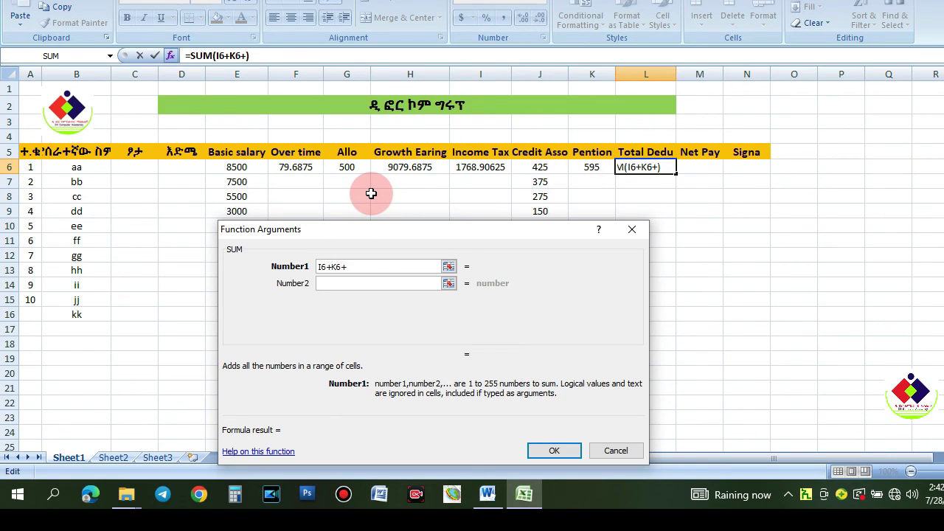
left_click(542, 167)
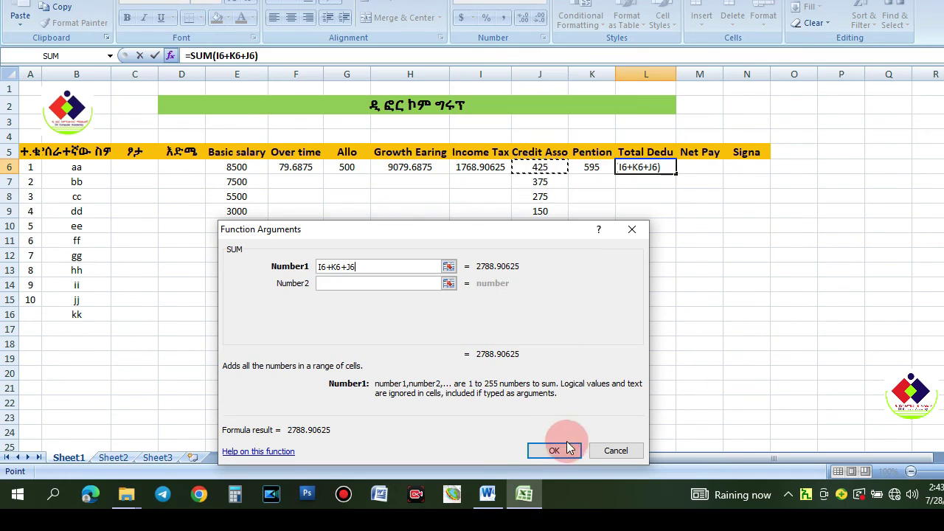
left_click(559, 453)
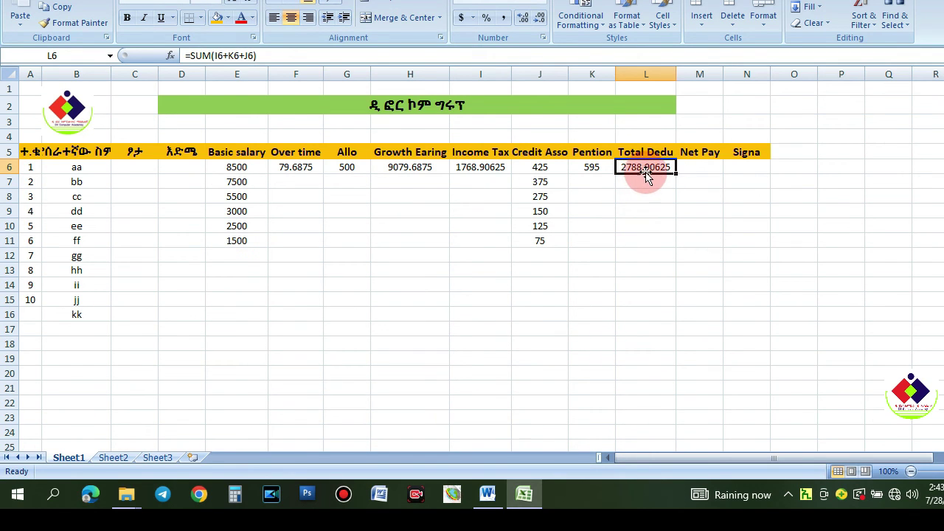
left_click(647, 186)
left_click(644, 169)
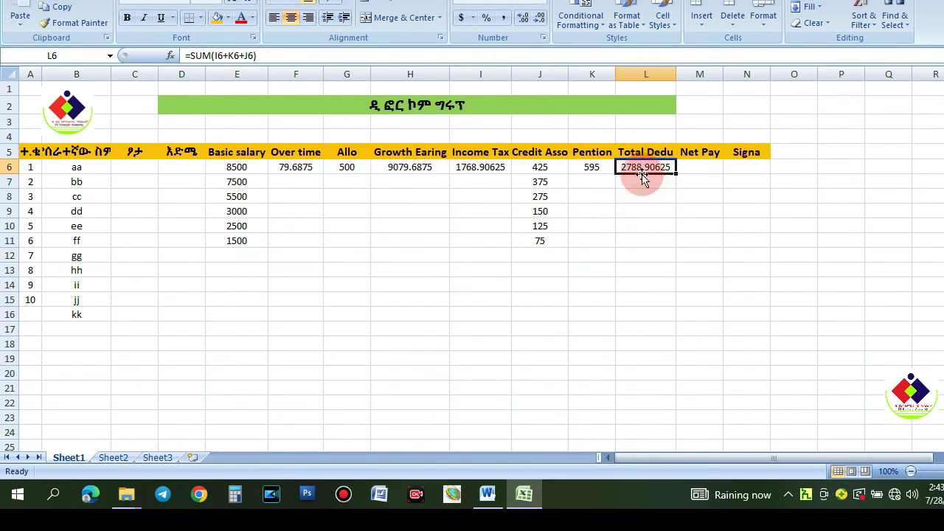
left_click(228, 167)
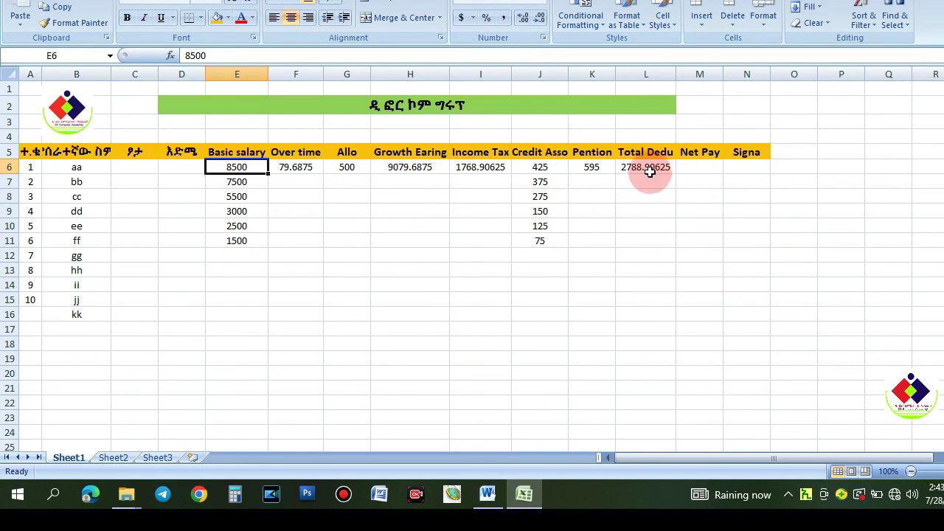
Step: Select the first employee's net pay cell M6 and review the Net Pay formula in the Word notes
left_click(699, 196)
left_click(701, 167)
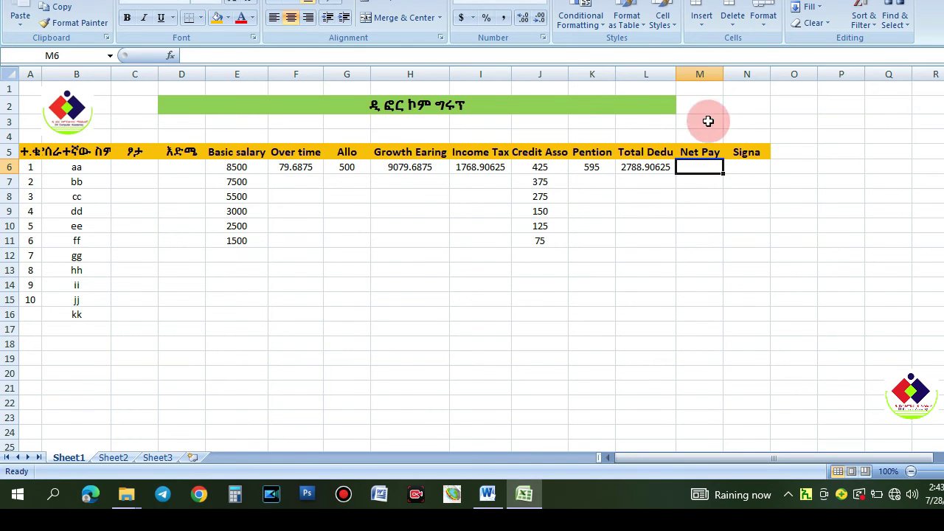
key("alt+Tab")
scroll(251, 281, "up", 1)
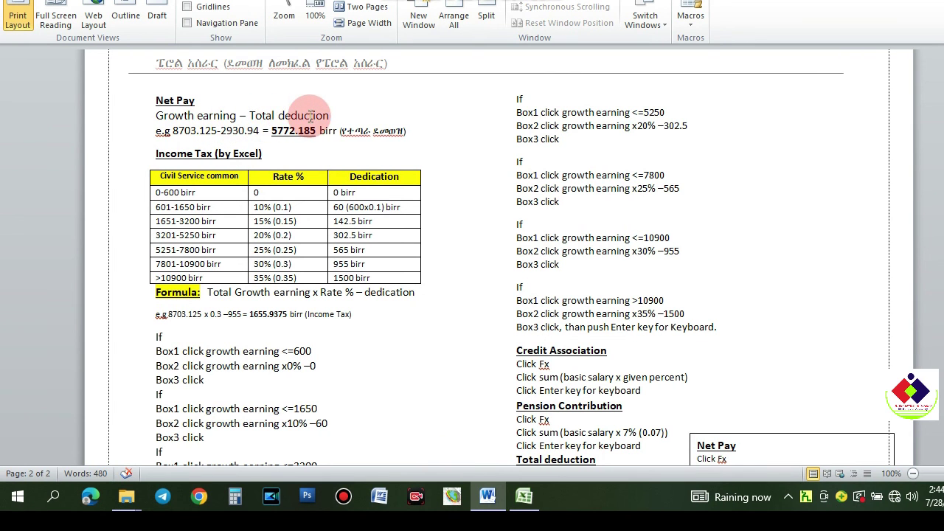
Step: Back in the Excel sheet, calculate the net pay in M6 with the SUM function and the argument H6-L6, and look over the first employee's row
key("alt+Tab")
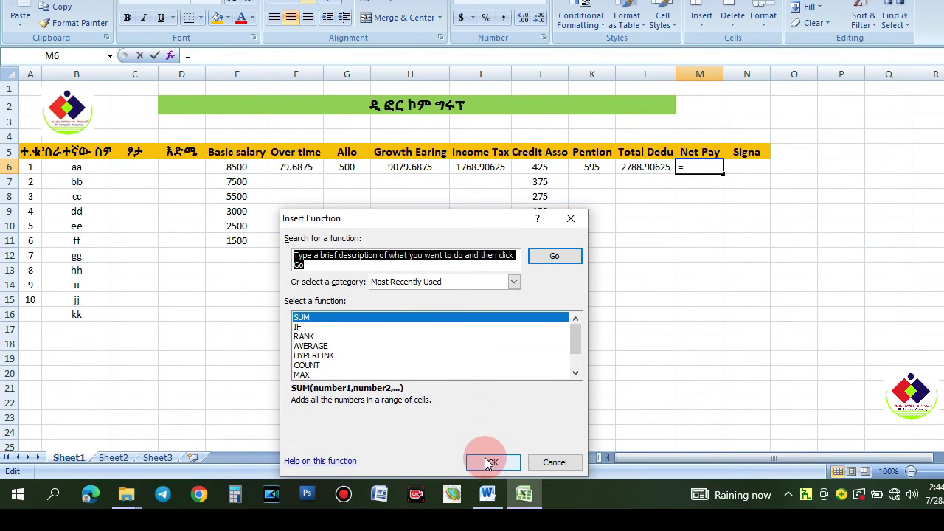
left_click(489, 495)
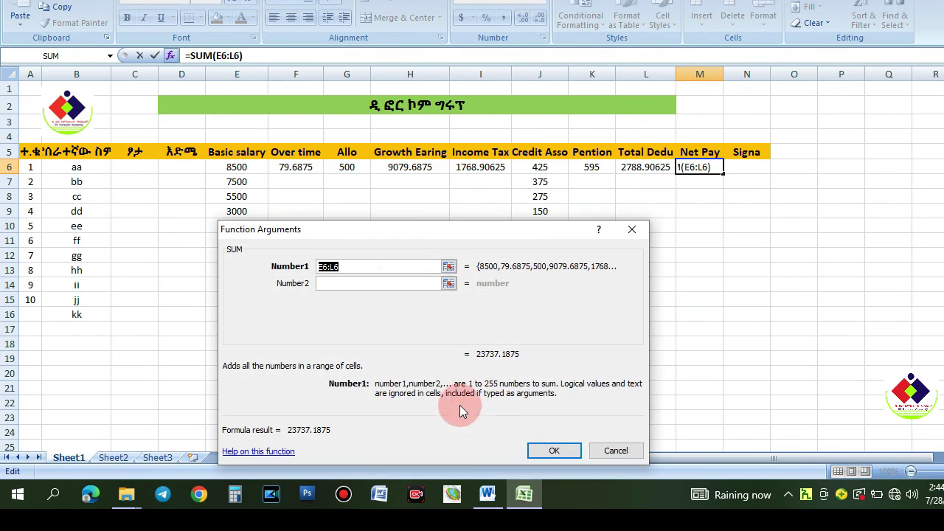
left_click_drag(415, 234, 434, 254)
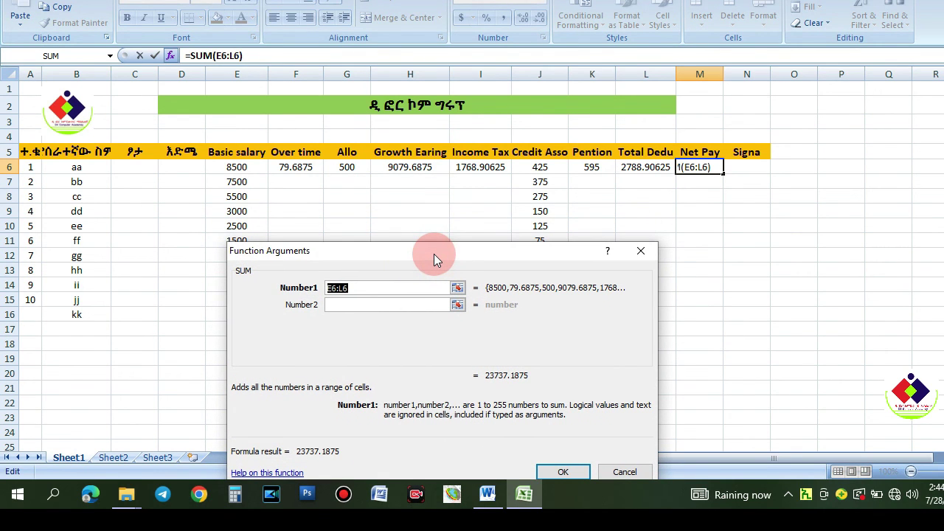
left_click(415, 167)
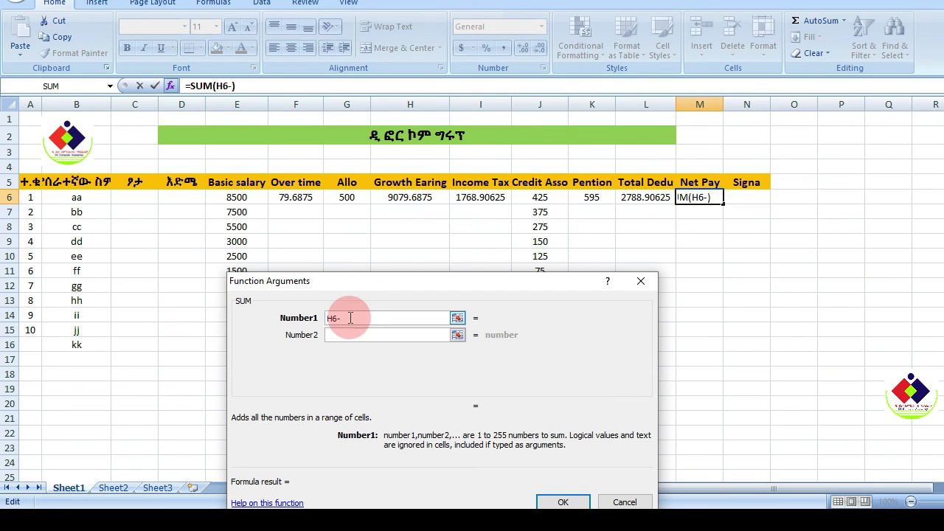
left_click_drag(354, 318, 299, 318)
left_click(411, 196)
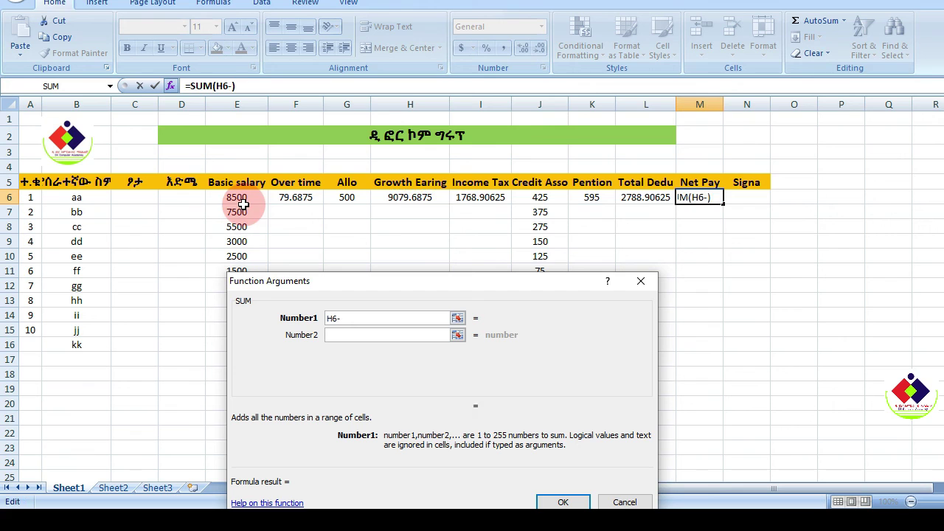
left_click(646, 198)
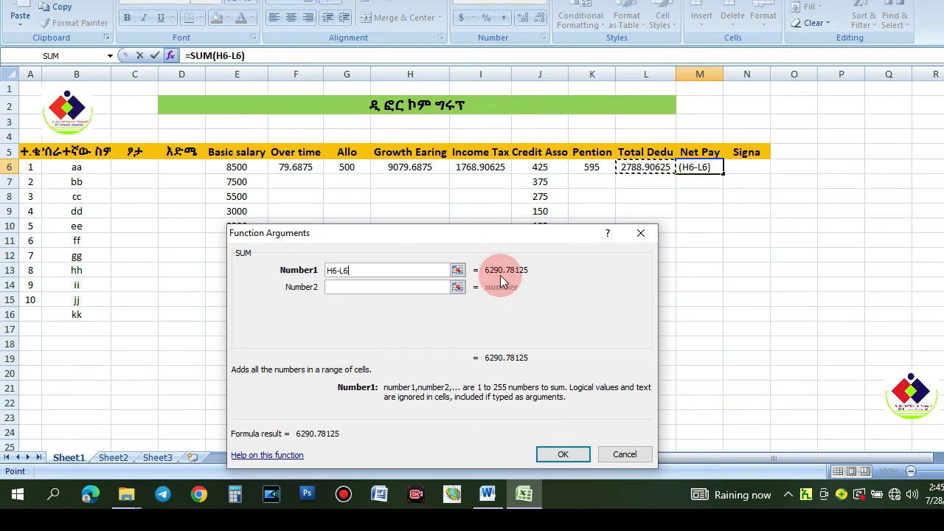
left_click(560, 453)
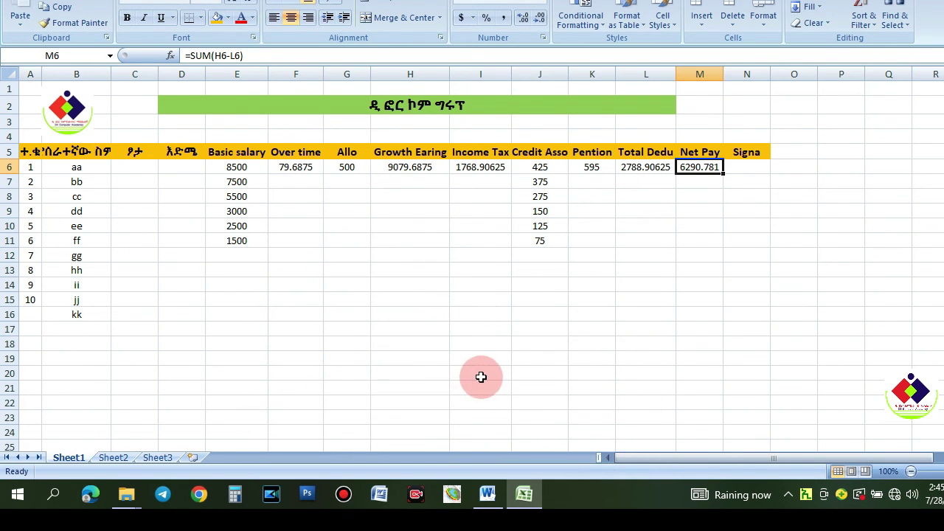
left_click(698, 196)
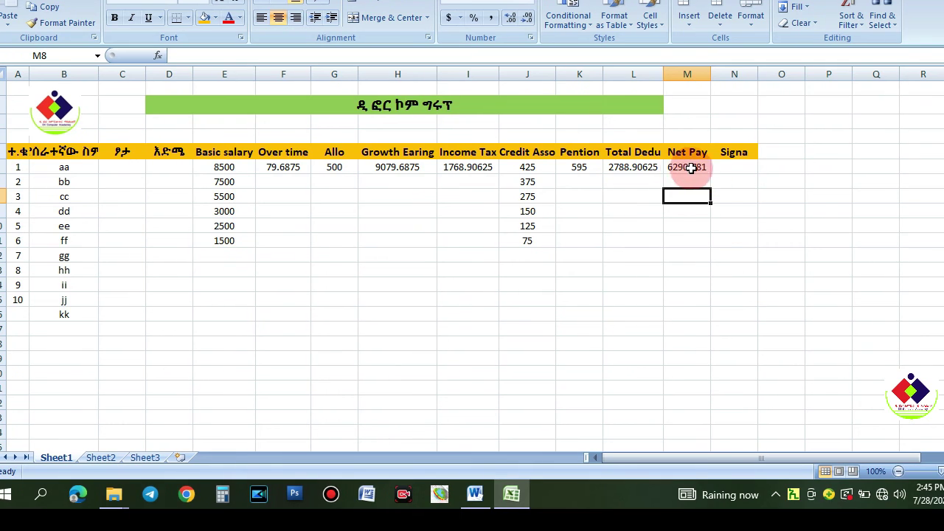
left_click(746, 168)
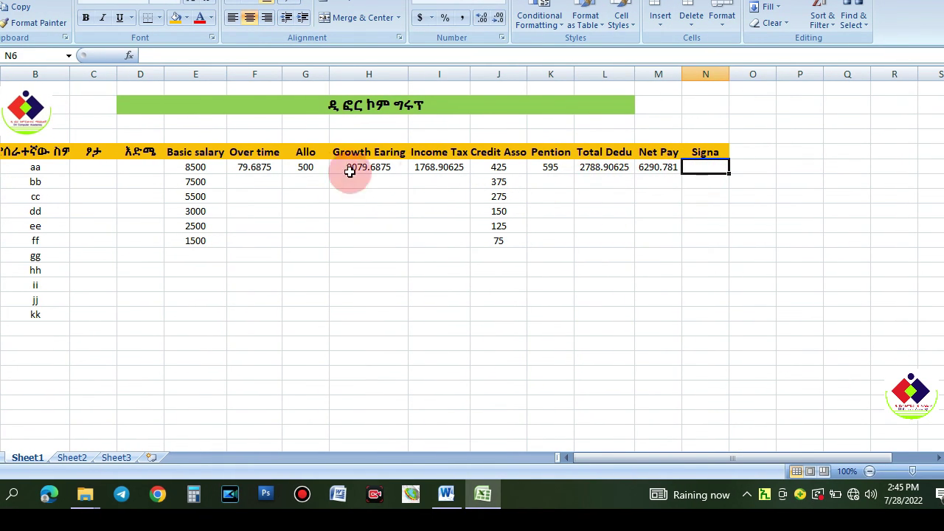
left_click(9, 168)
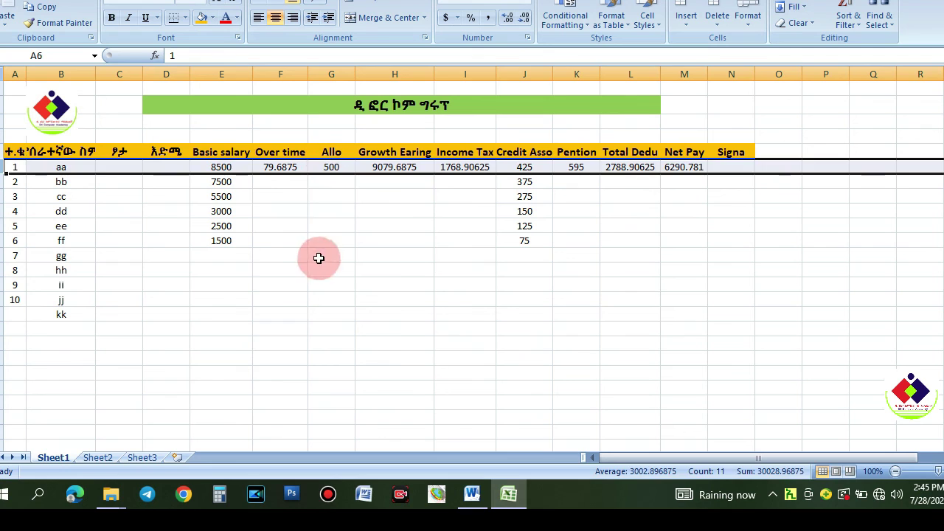
Step: Fill the overtime formula in F6 and the allowance of 500 in G6 down to row 11
left_click(288, 201)
left_click(277, 168)
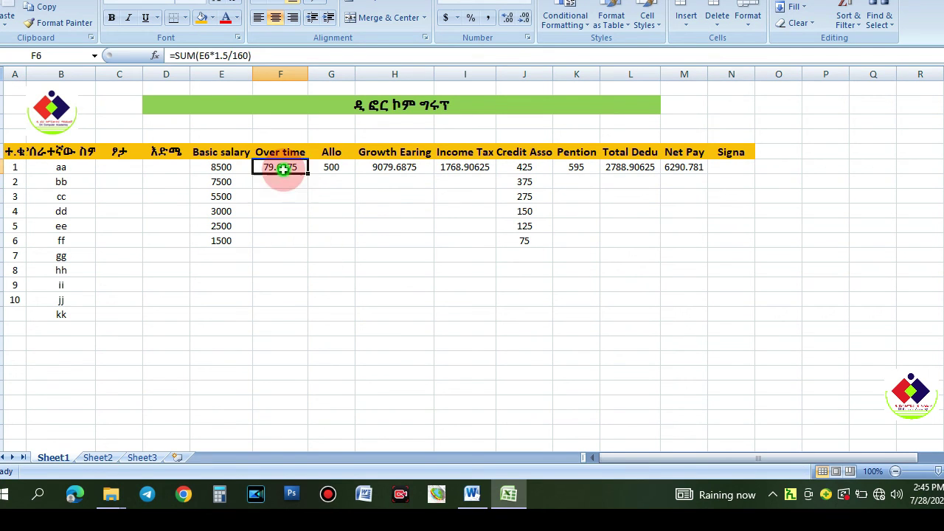
left_click_drag(308, 173, 300, 243)
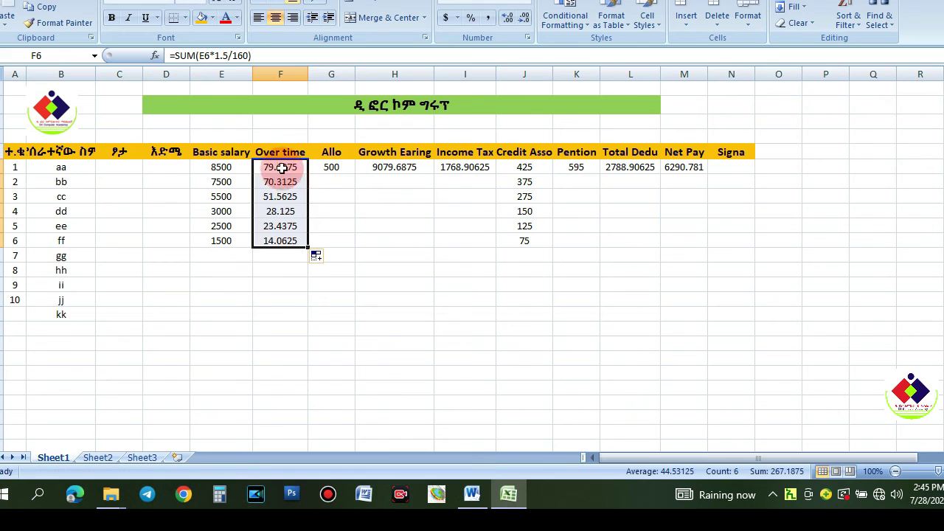
left_click(354, 169)
left_click_drag(370, 172, 370, 243)
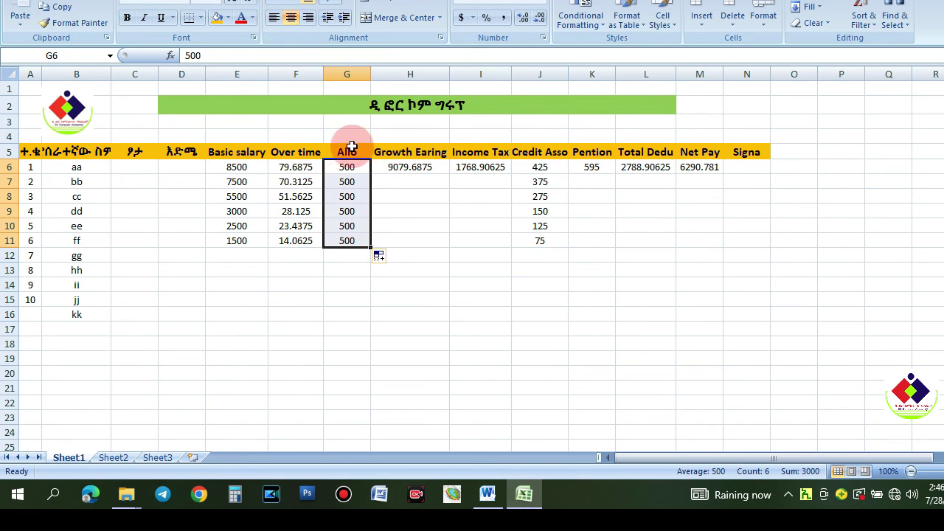
Step: Fill the growth earning and income tax formulas from H6 and I6 down to row 11, and check I11 against the basic salary in E11
left_click(402, 168)
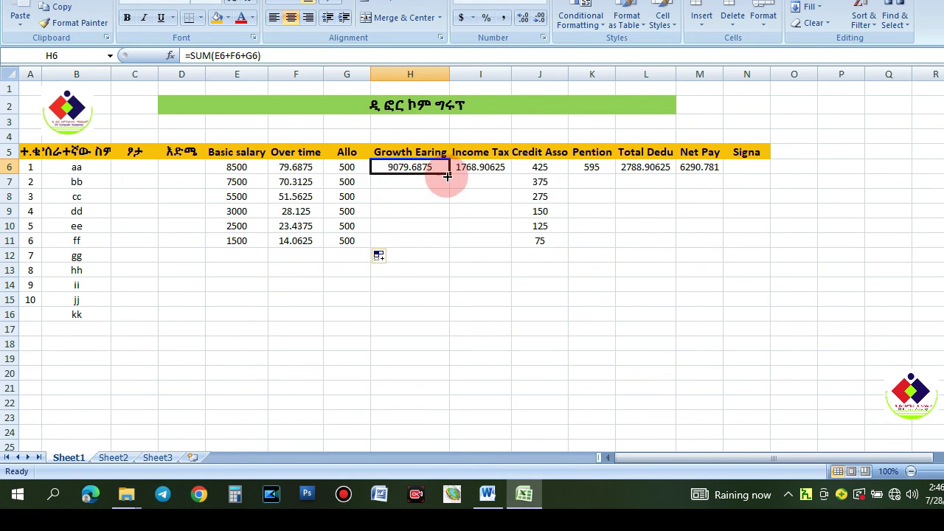
left_click_drag(449, 175, 445, 242)
left_click(490, 166)
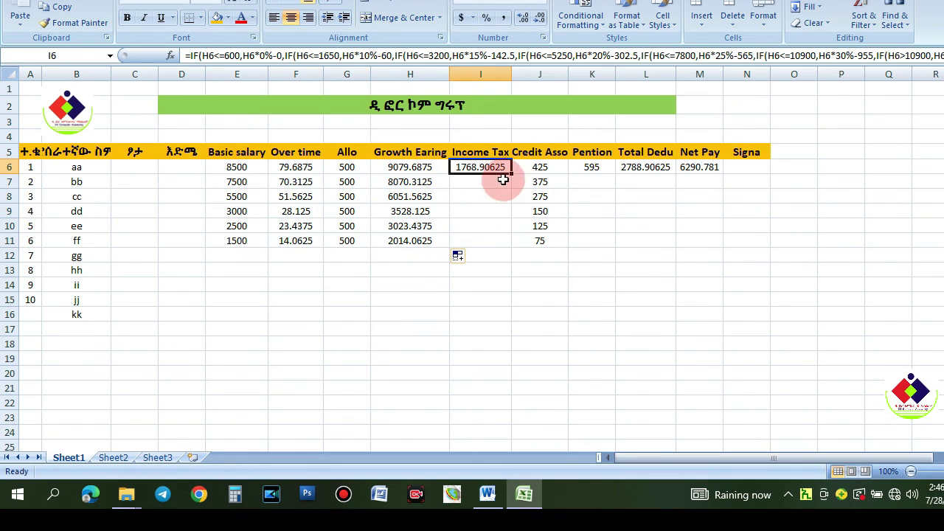
left_click_drag(512, 172, 509, 249)
left_click(494, 268)
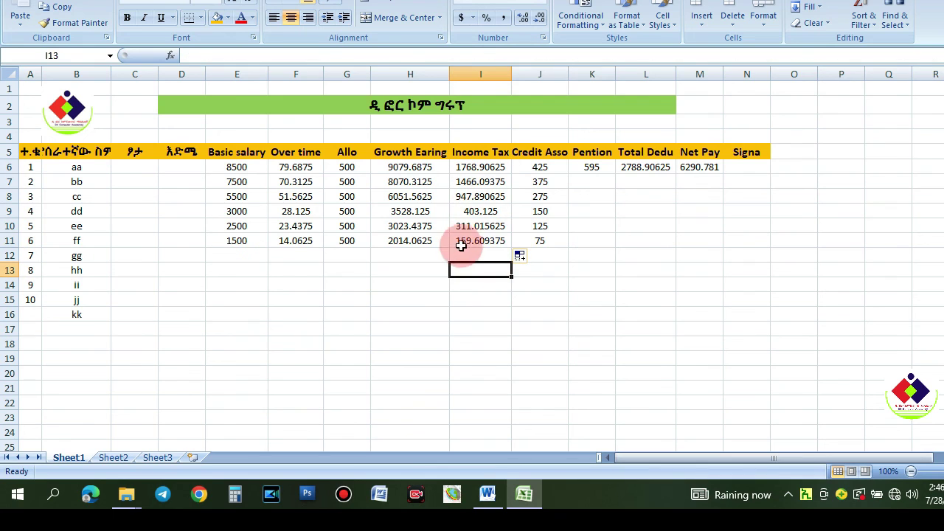
left_click(242, 246)
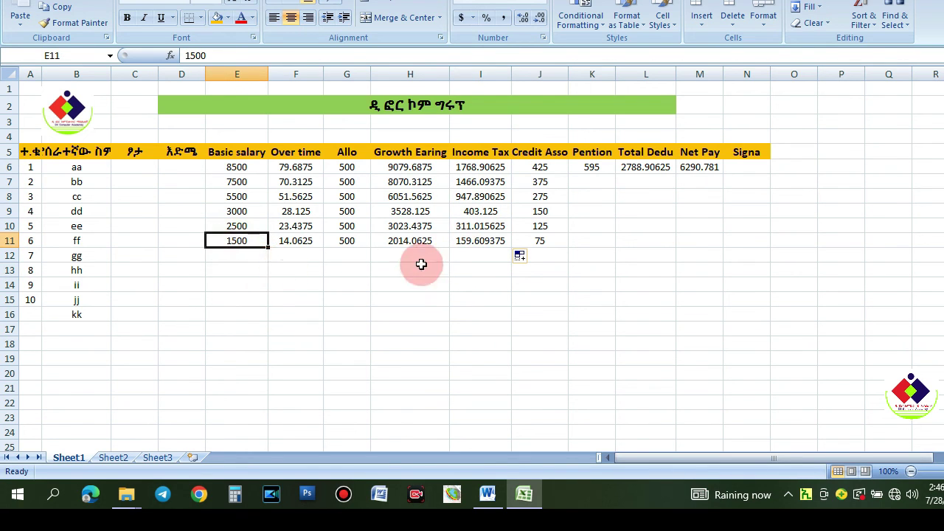
left_click(470, 245)
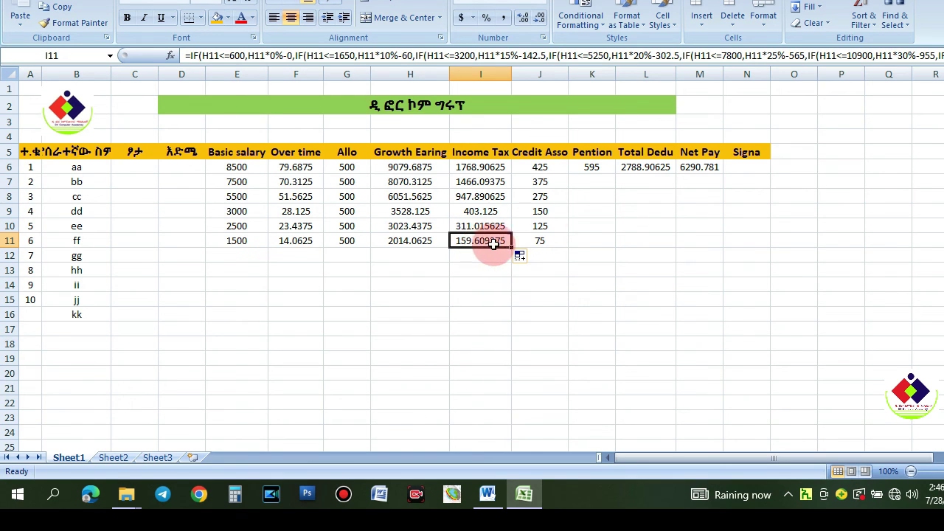
Step: Fill the pension formula from K6 down to row 11, and check K11 against the basic salary in E11
left_click(544, 243)
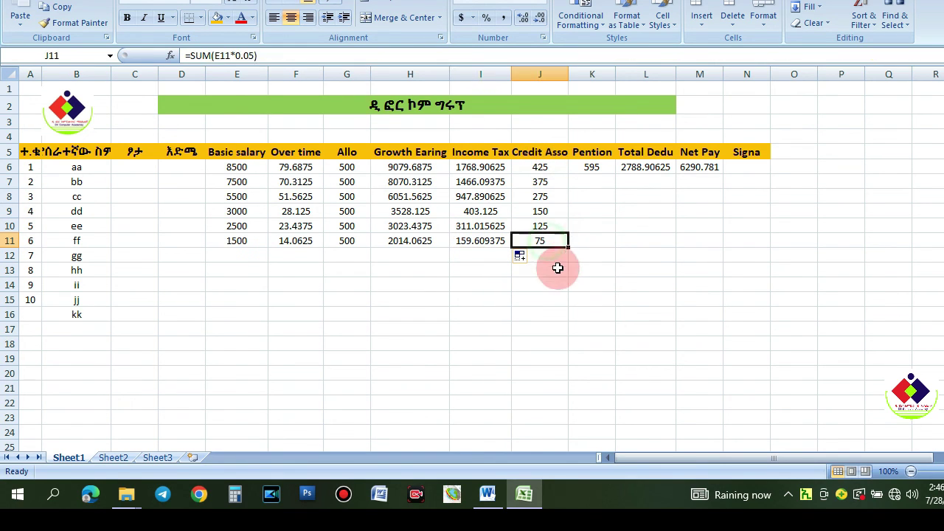
left_click(595, 165)
left_click_drag(616, 172, 606, 246)
left_click(590, 242)
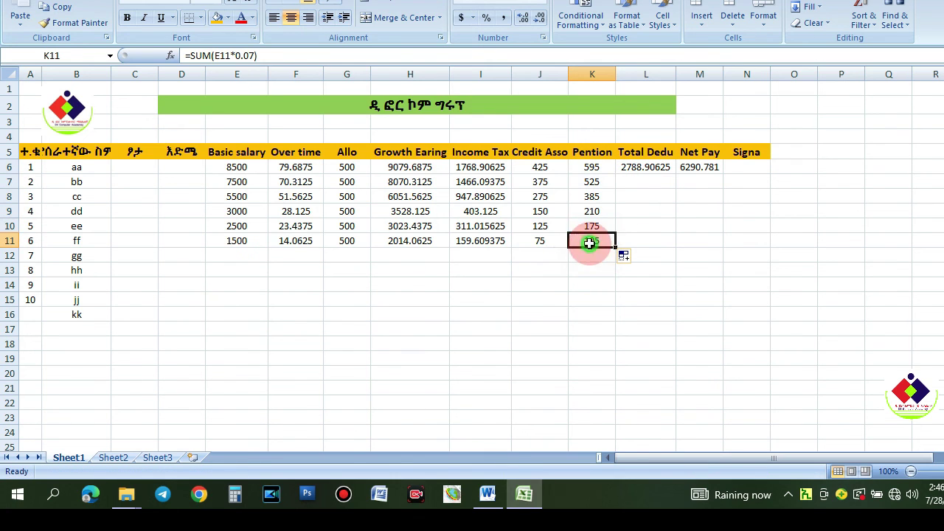
left_click(244, 242)
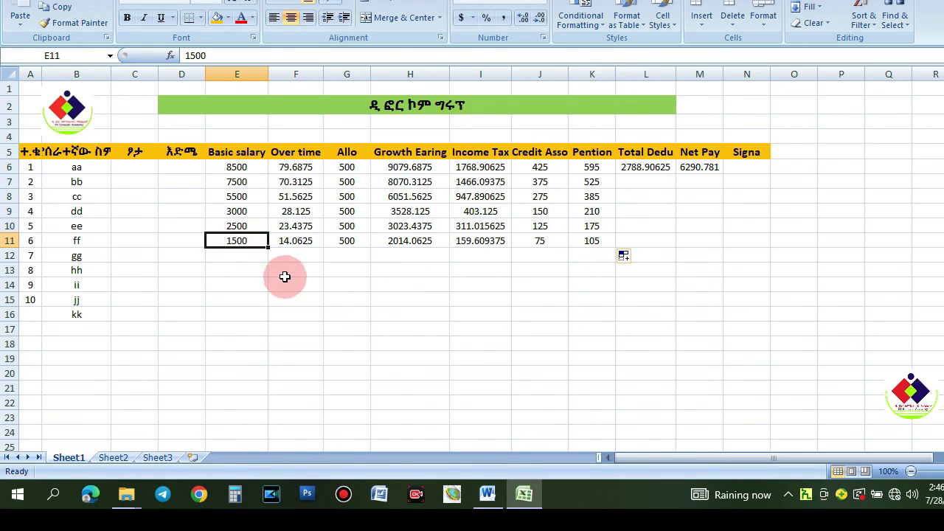
Step: Fill the total deduction and net pay formulas from L6 and M6 down to row 11, and check the formula in M8
left_click(639, 168)
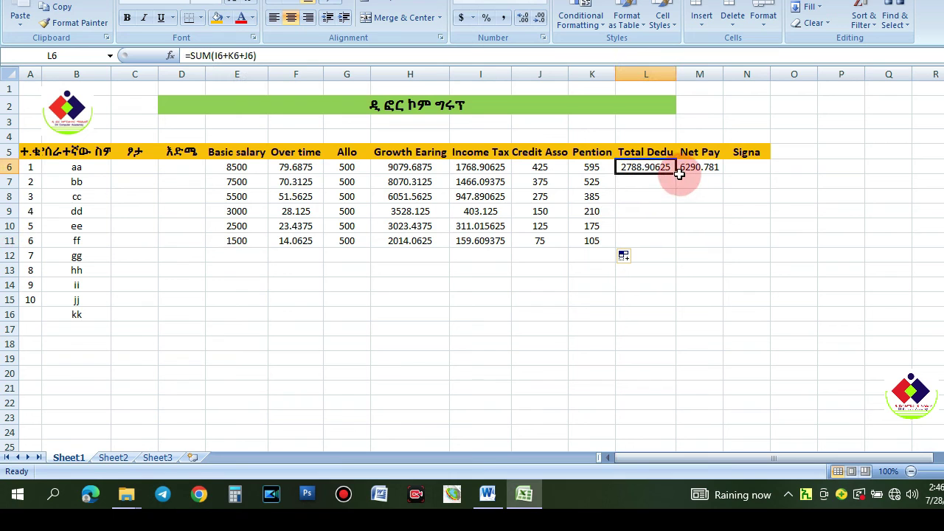
left_click_drag(677, 175, 674, 248)
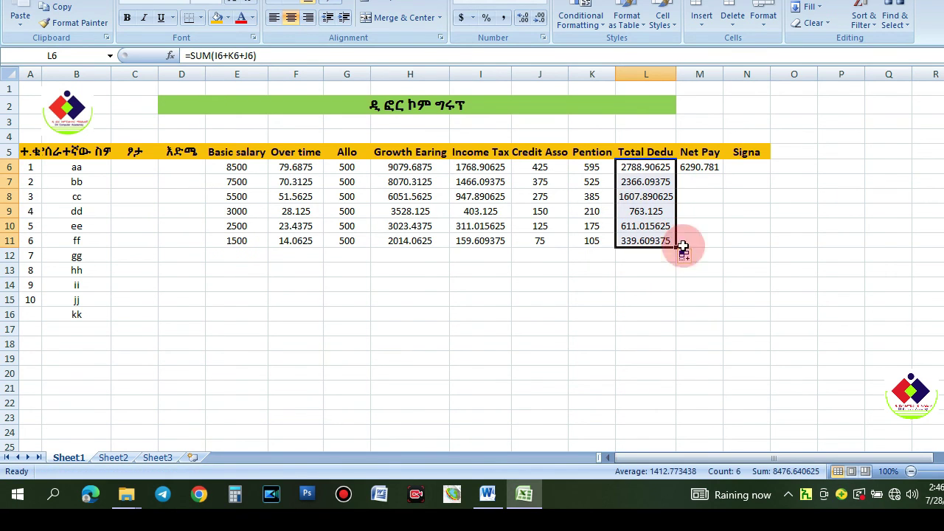
left_click(701, 183)
left_click(692, 168)
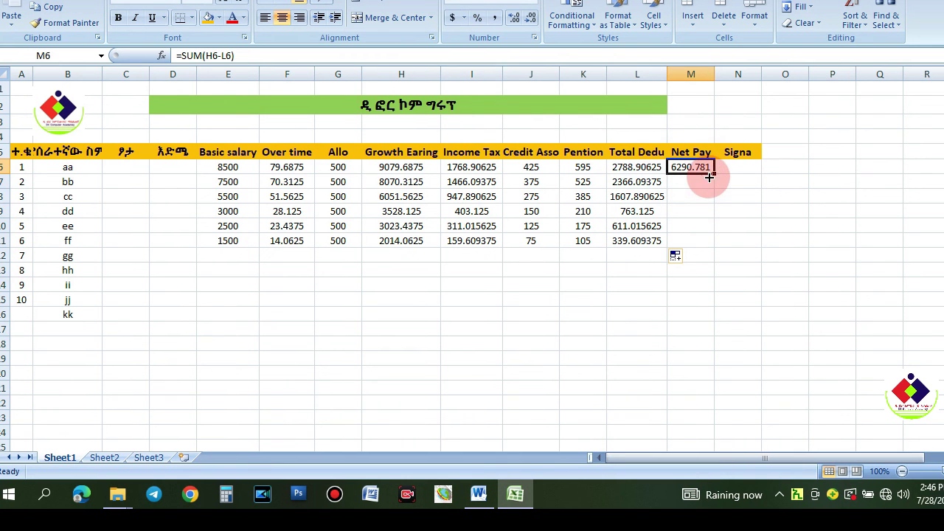
left_click_drag(710, 175, 706, 248)
left_click(686, 198)
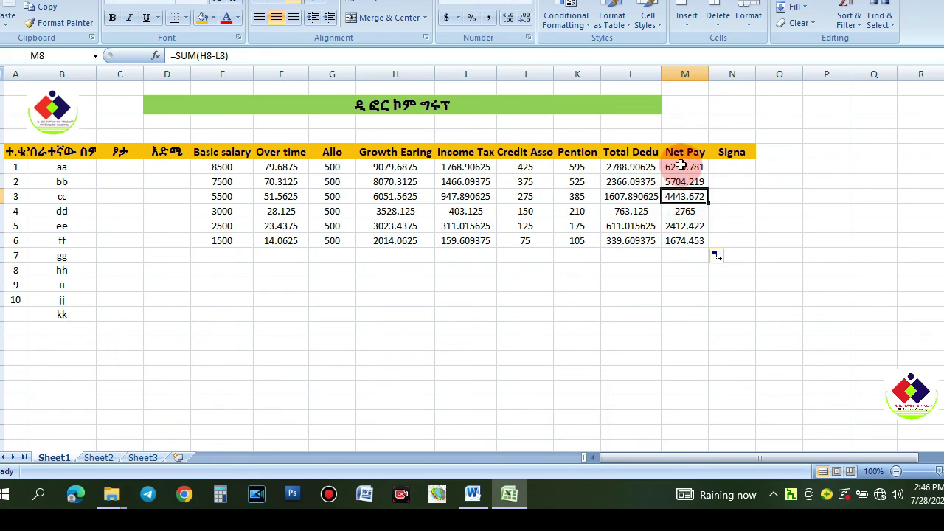
Step: Compare the last employee's net pay in M11 with the basic salary in E11, and look over the signature column
left_click(741, 211)
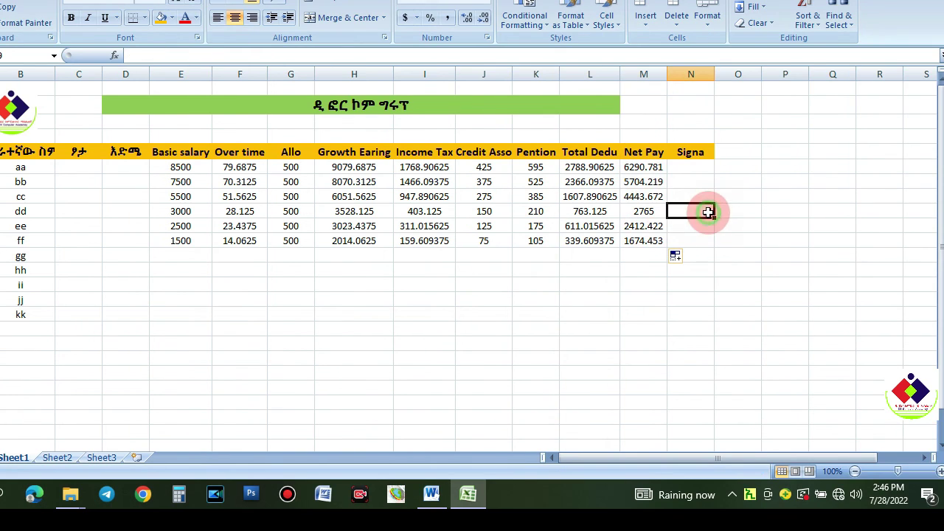
left_click(637, 244)
left_click(182, 242)
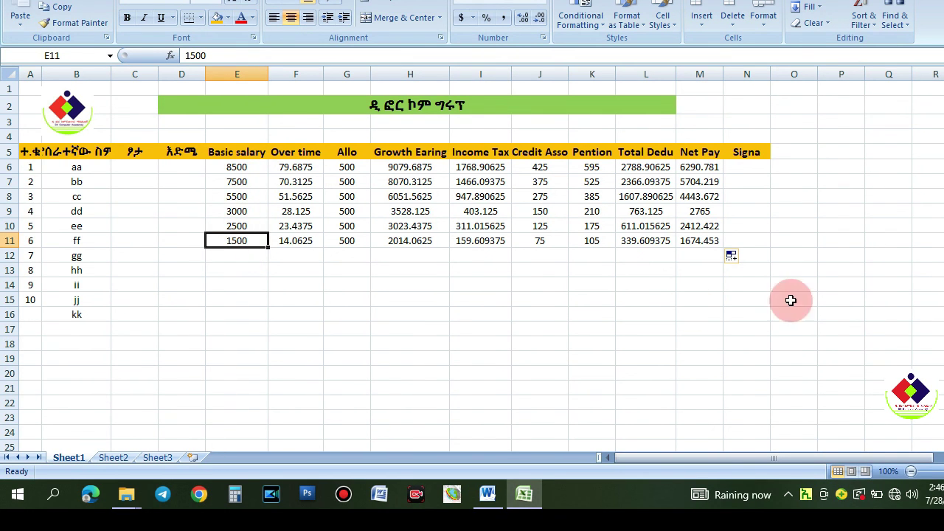
left_click(642, 244)
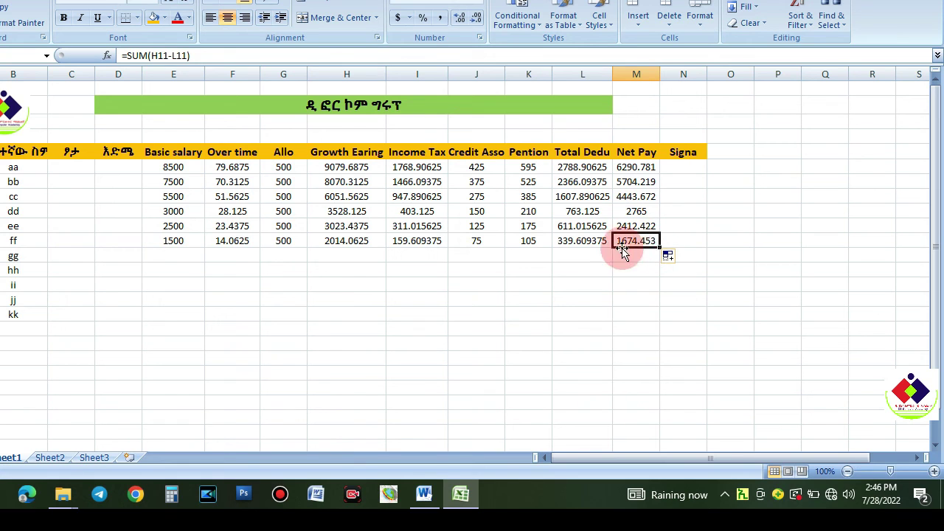
left_click(674, 241)
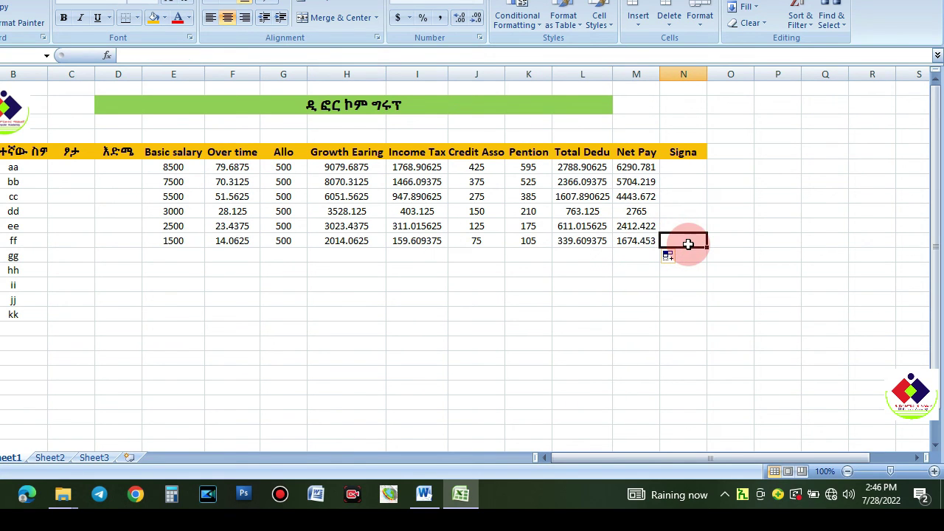
left_click(641, 242)
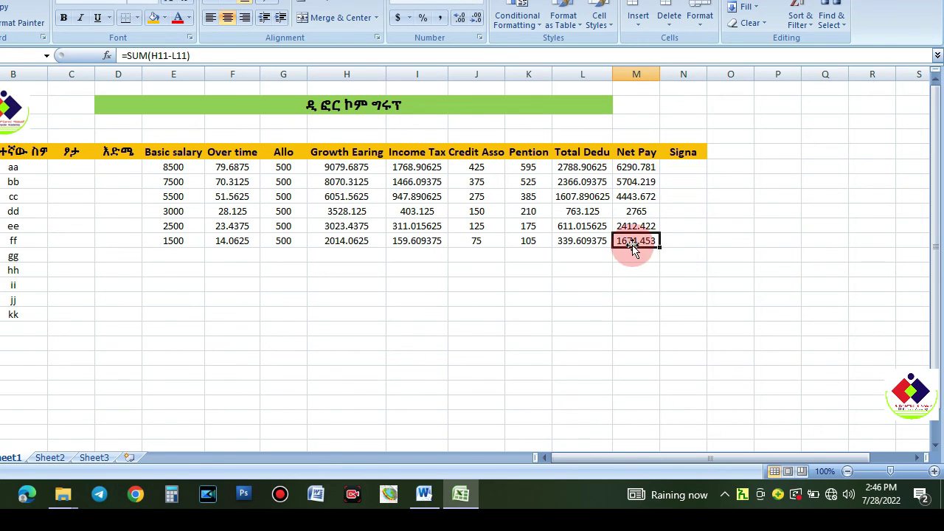
left_click(170, 240)
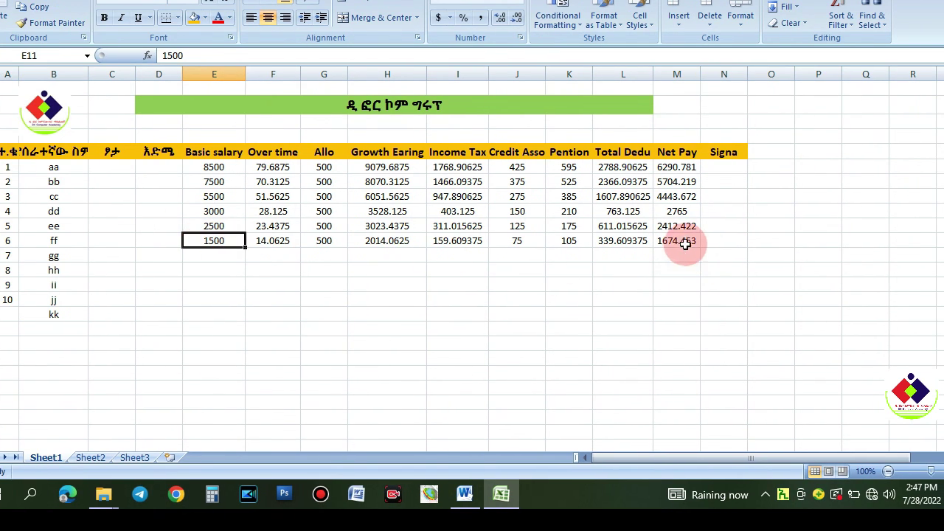
left_click(709, 242)
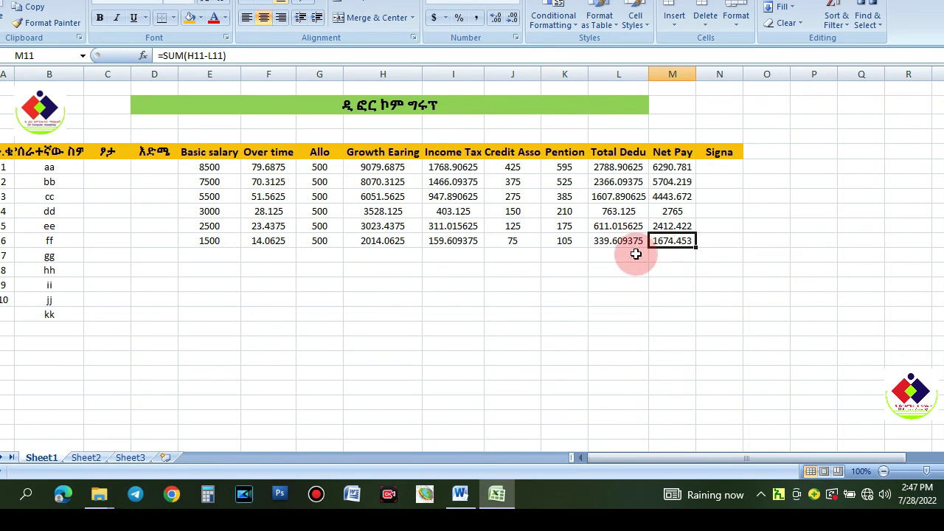
left_click(653, 268)
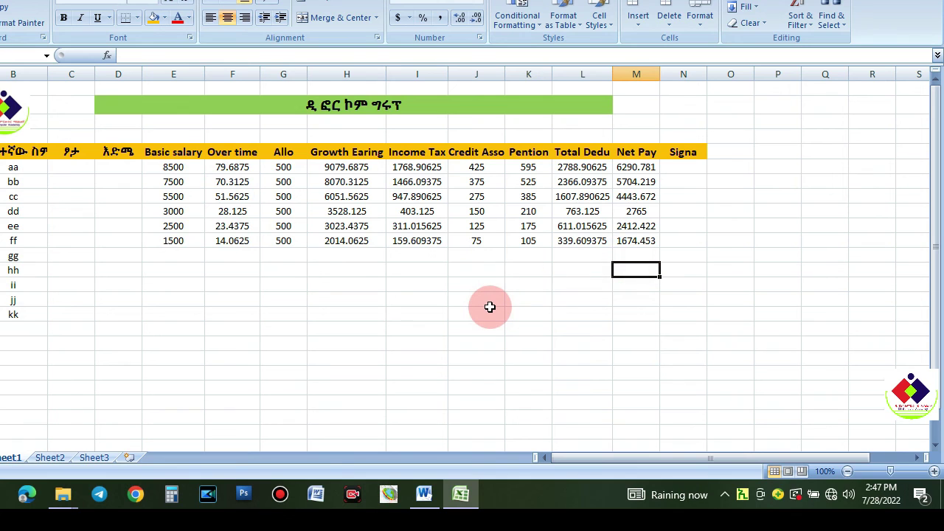
left_click(676, 164)
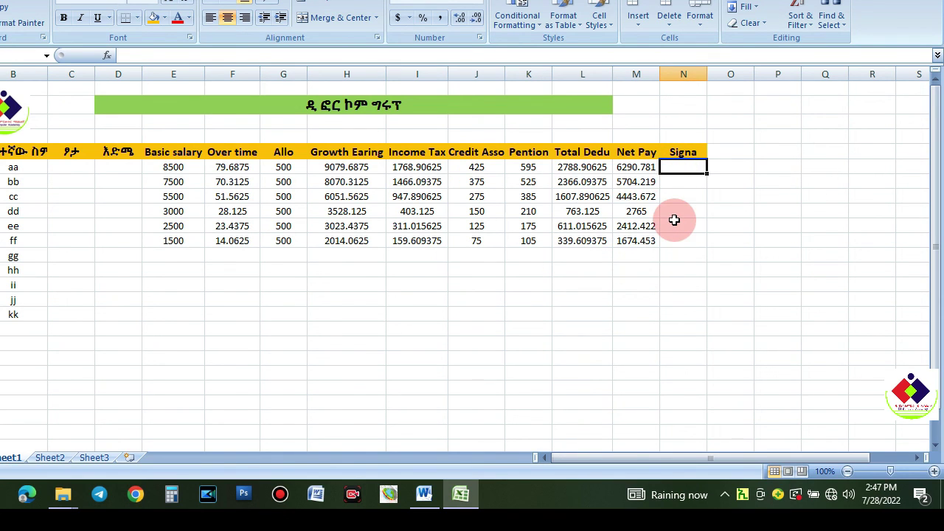
left_click(579, 270)
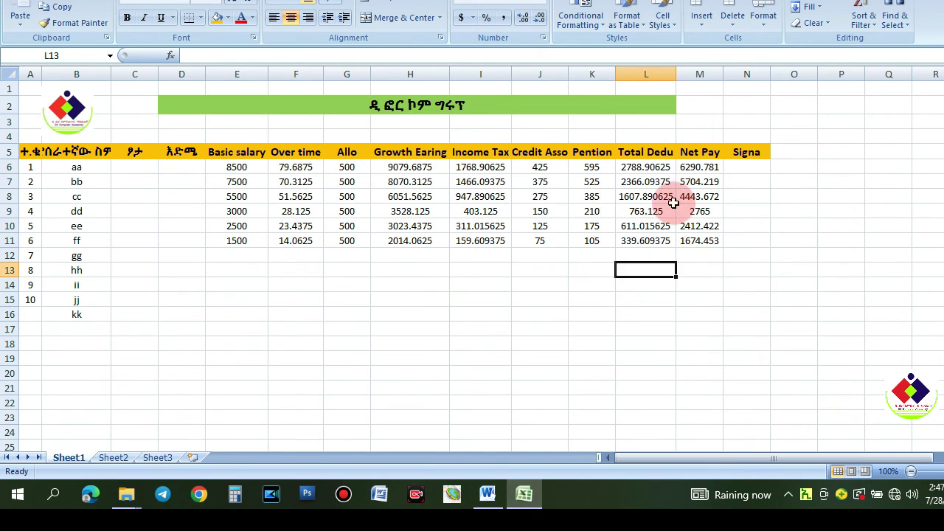
Step: Review the first employee's formulas for net pay, total deduction, pension, growth earning and income tax in row 6
left_click(695, 168)
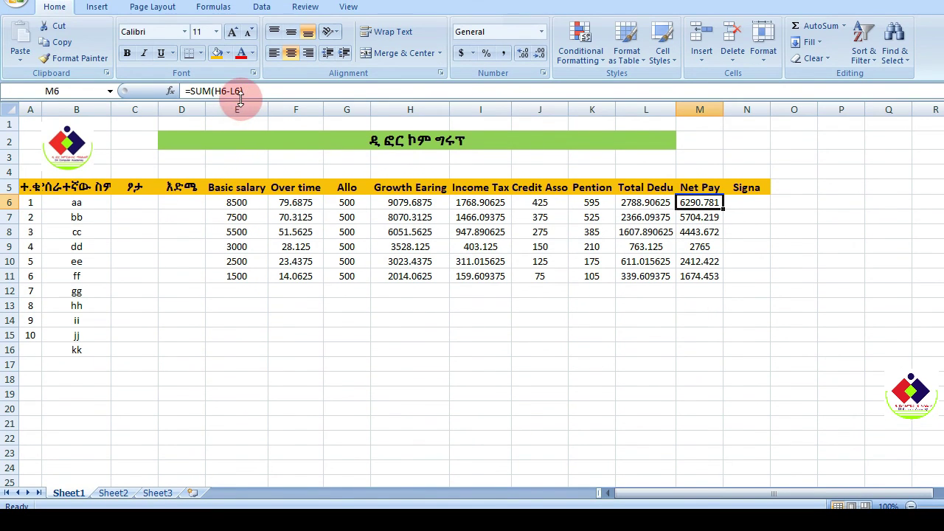
left_click(634, 202)
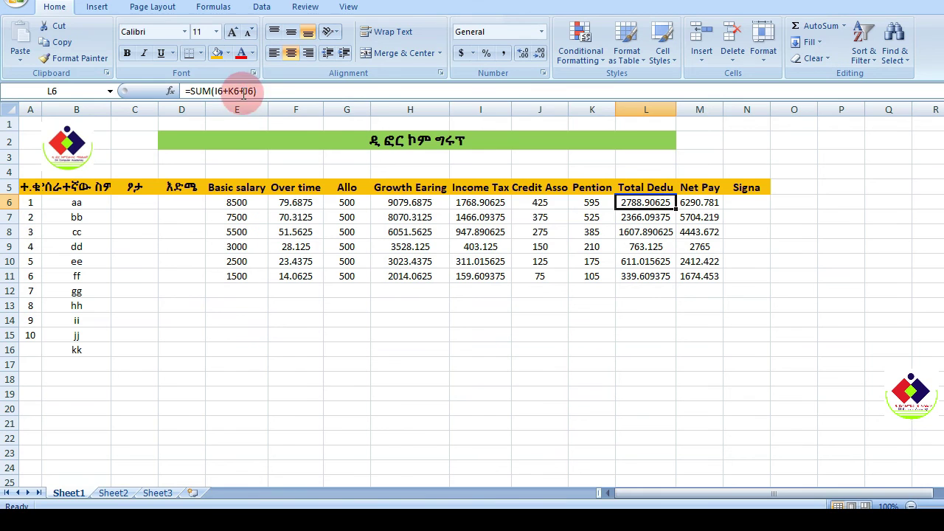
left_click(583, 204)
left_click(399, 202)
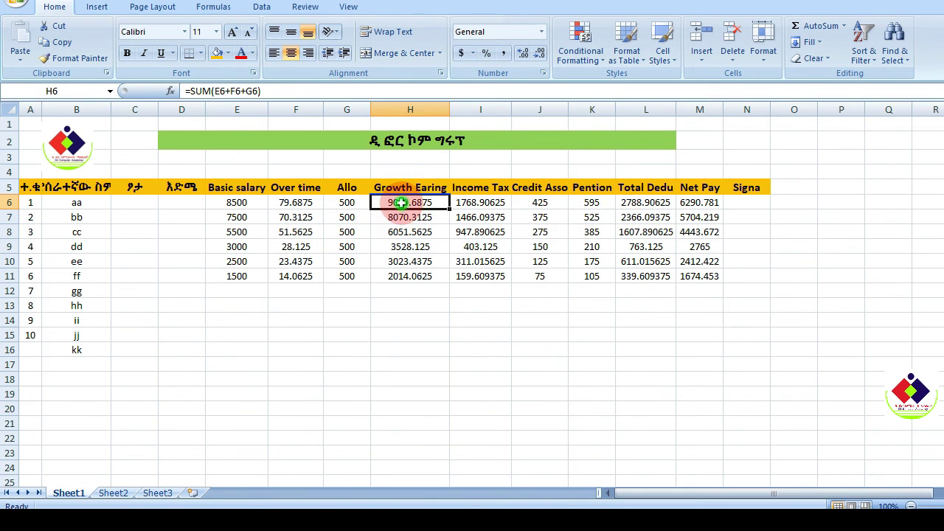
left_click(464, 202)
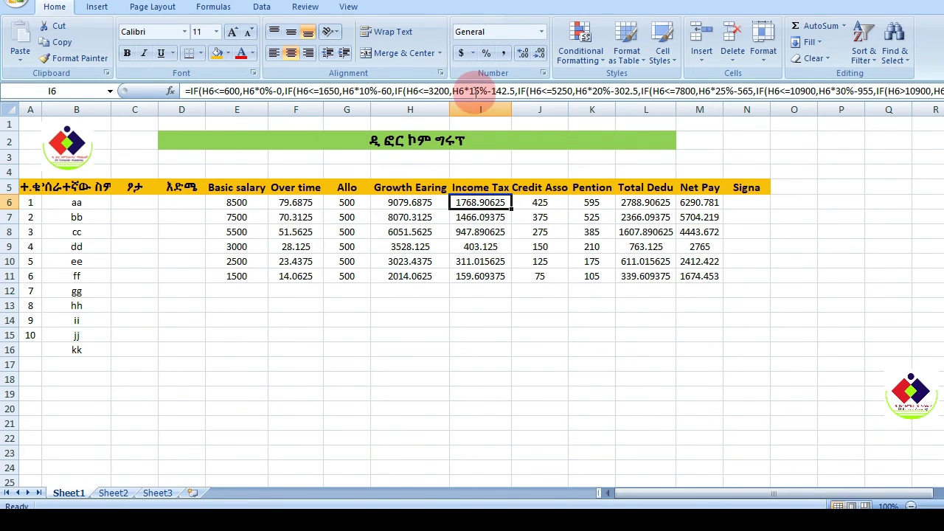
left_click(730, 276)
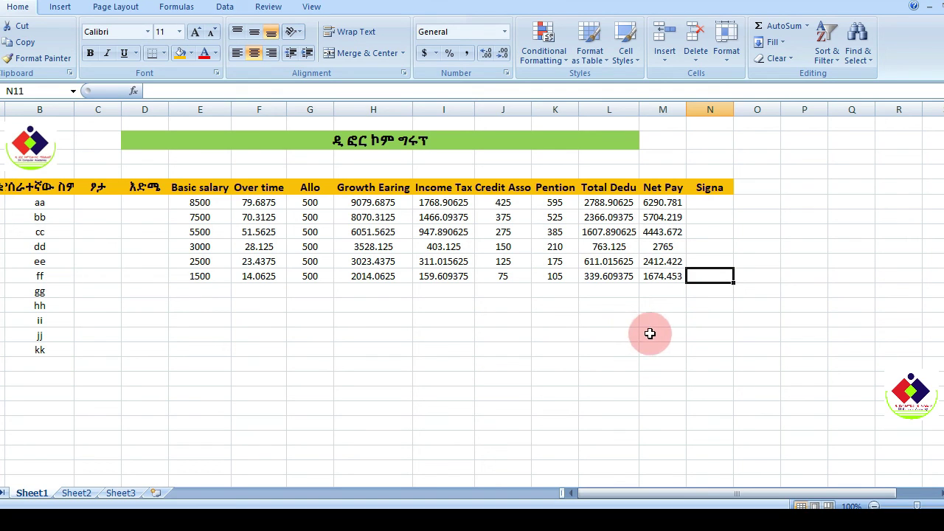
left_click(653, 334)
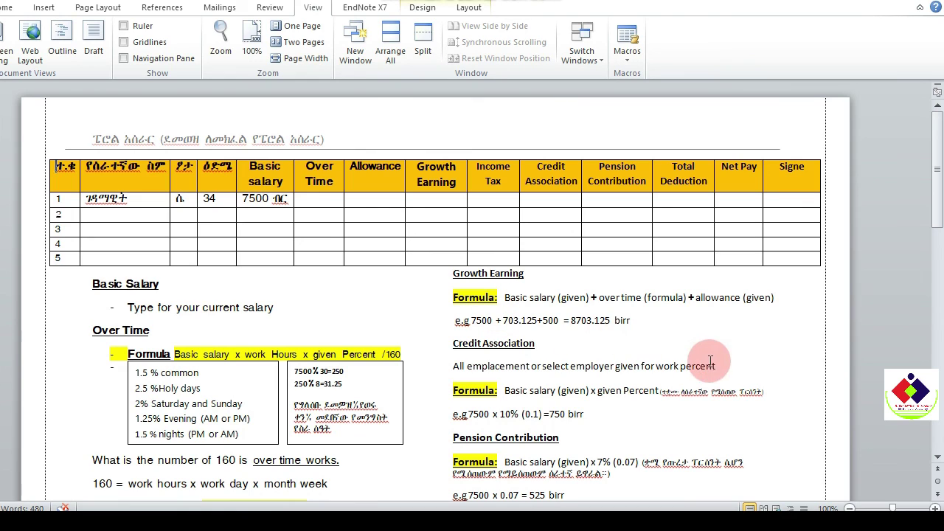
Step: In the Word notes, read through the payroll formulas from Basic Salary and Over Time to the Net Pay instructions on page 2
scroll(737, 349, "down", 1)
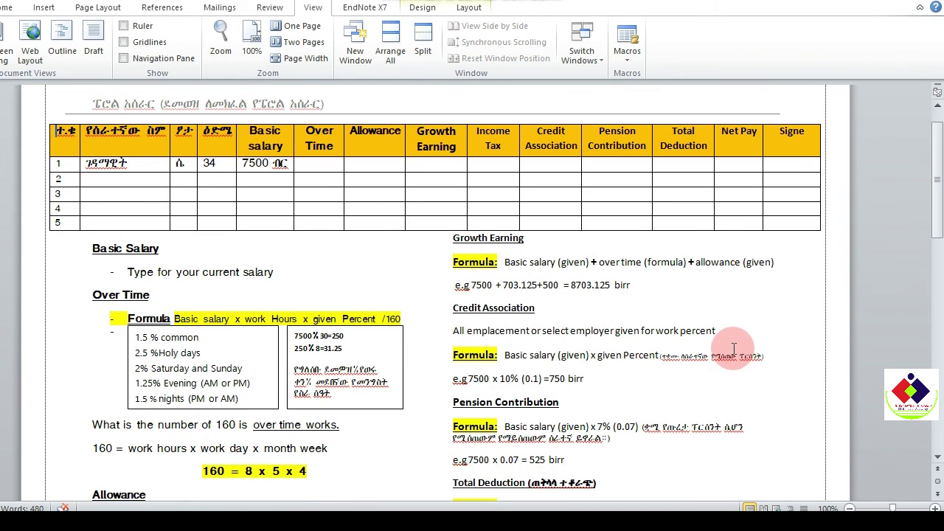
scroll(734, 349, "down", 1)
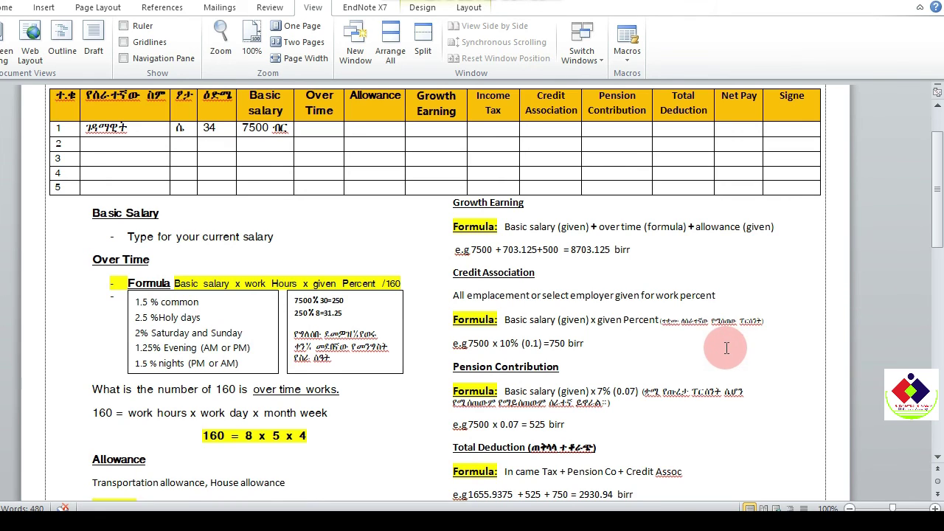
scroll(726, 348, "down", 1)
scroll(726, 349, "down", 1)
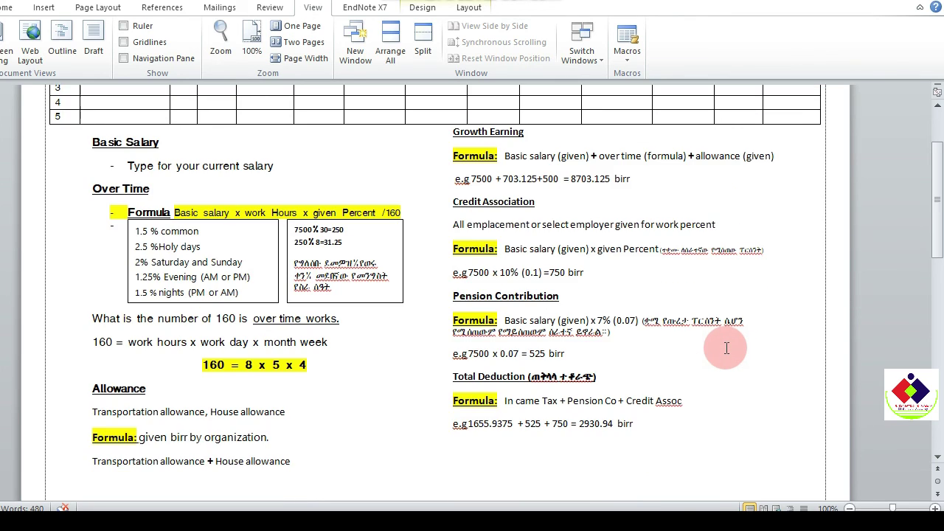
scroll(726, 348, "down", 1)
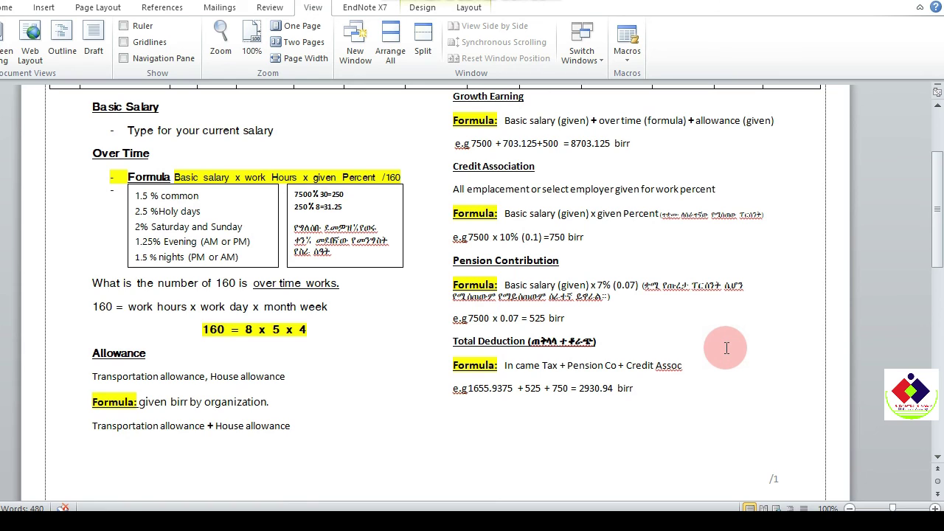
scroll(727, 348, "down", 1)
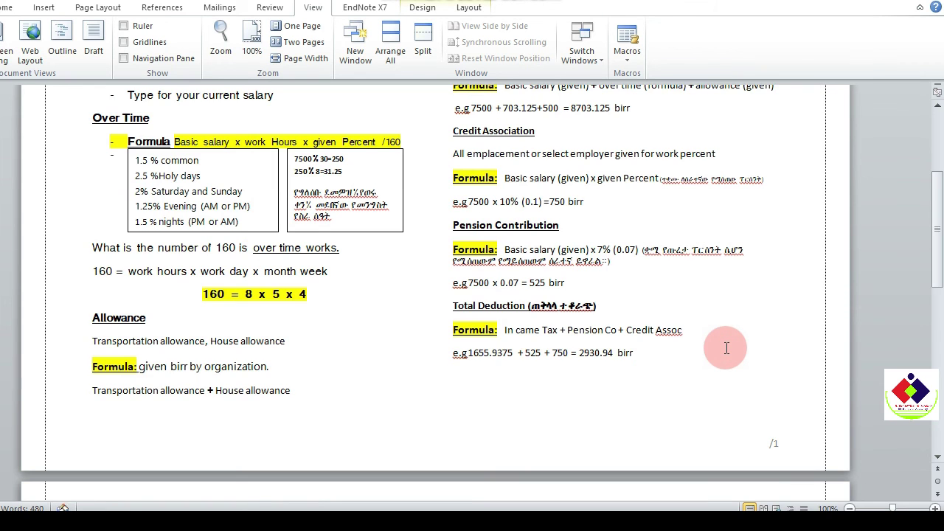
scroll(727, 348, "down", 1)
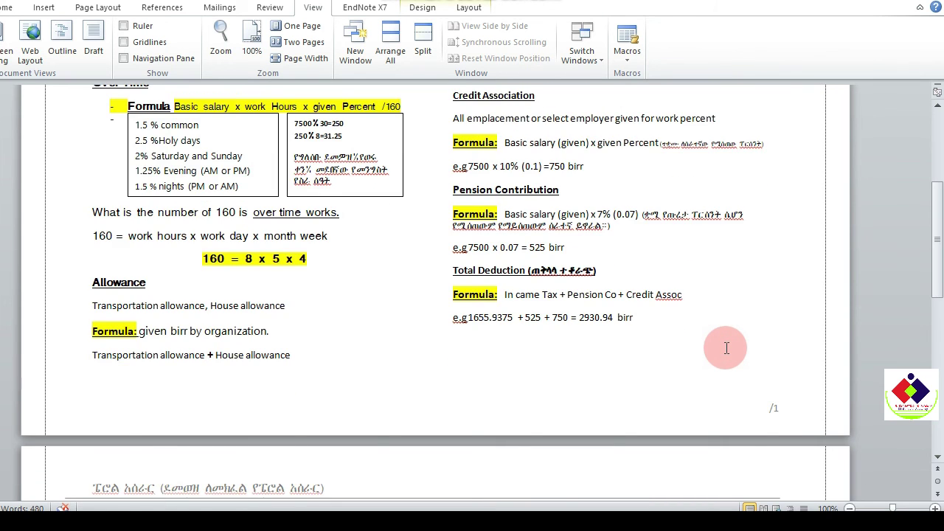
scroll(726, 349, "down", 1)
scroll(725, 352, "down", 1)
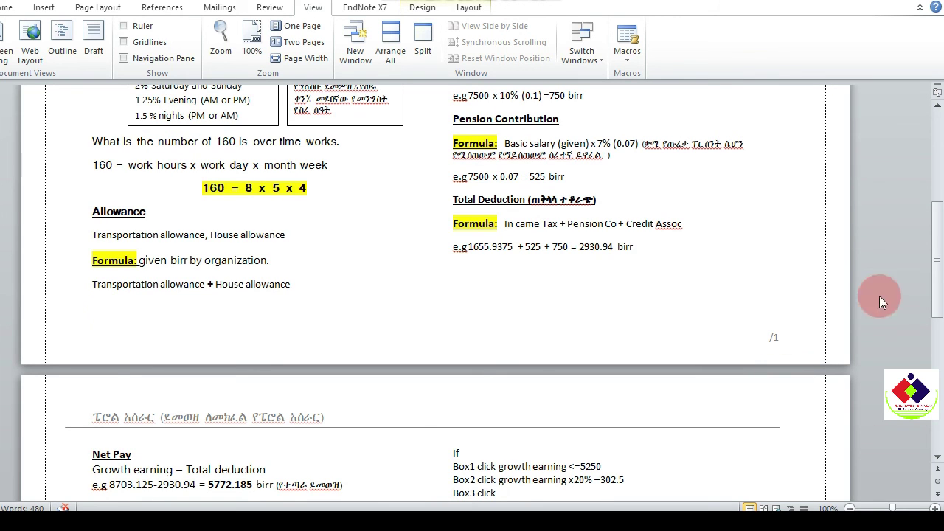
left_click_drag(937, 248, 927, 377)
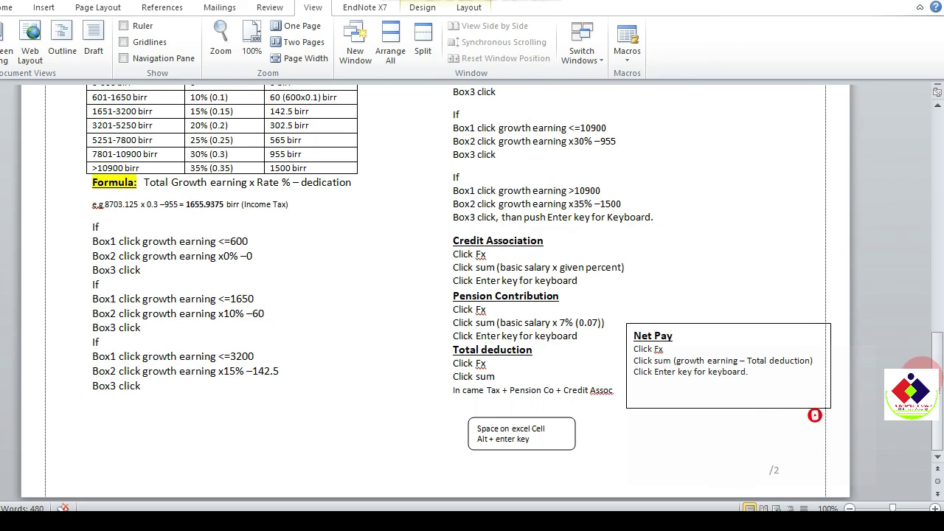